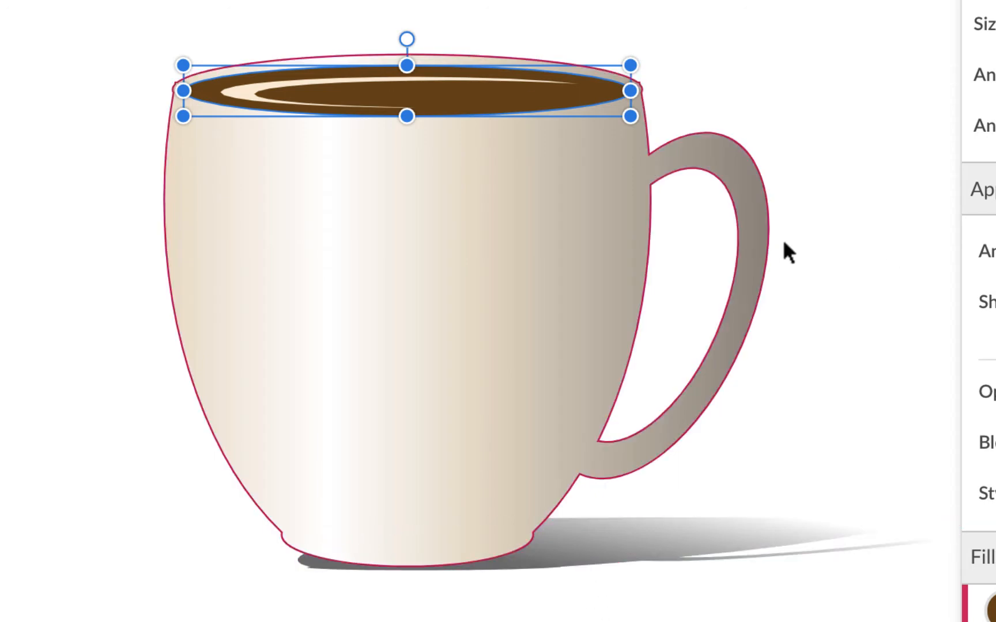
- Open the cloud file bf-apple-mug
{"action": "left_click", "coordinate": [772, 2]}
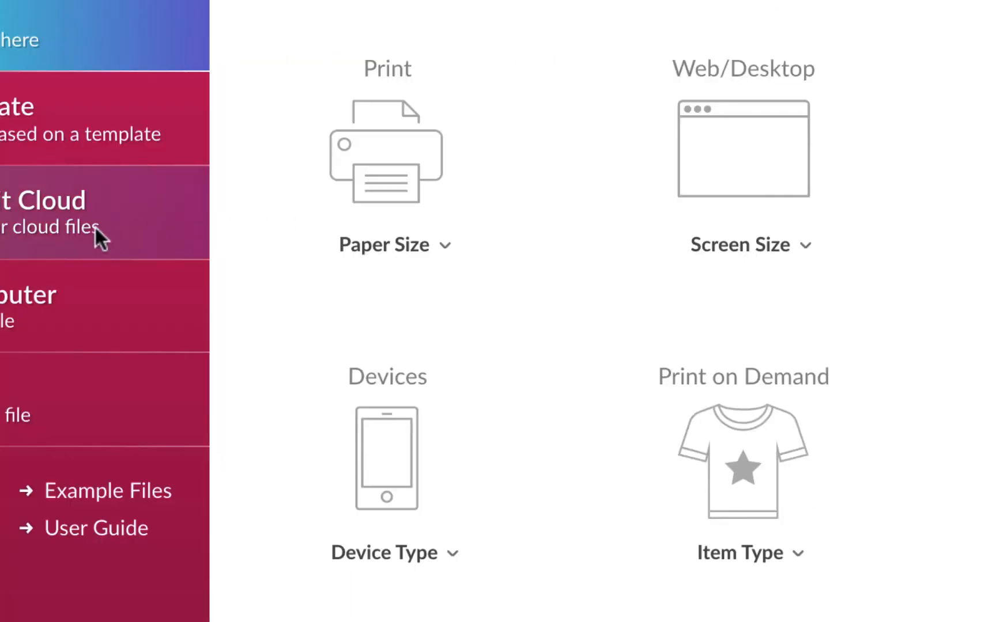
{"action": "left_click", "coordinate": [45, 208]}
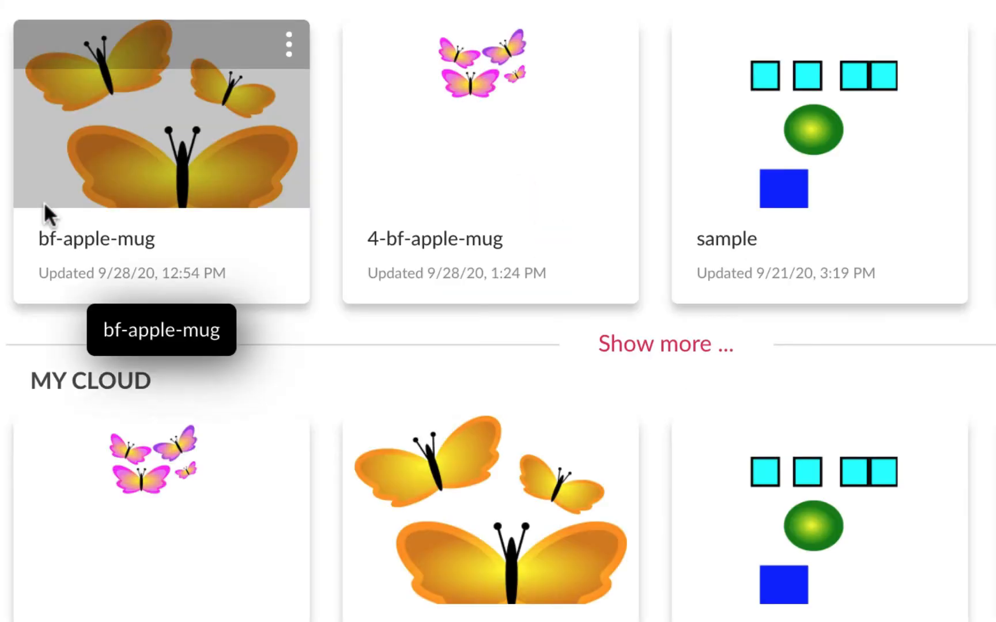
{"action": "left_click", "coordinate": [98, 186]}
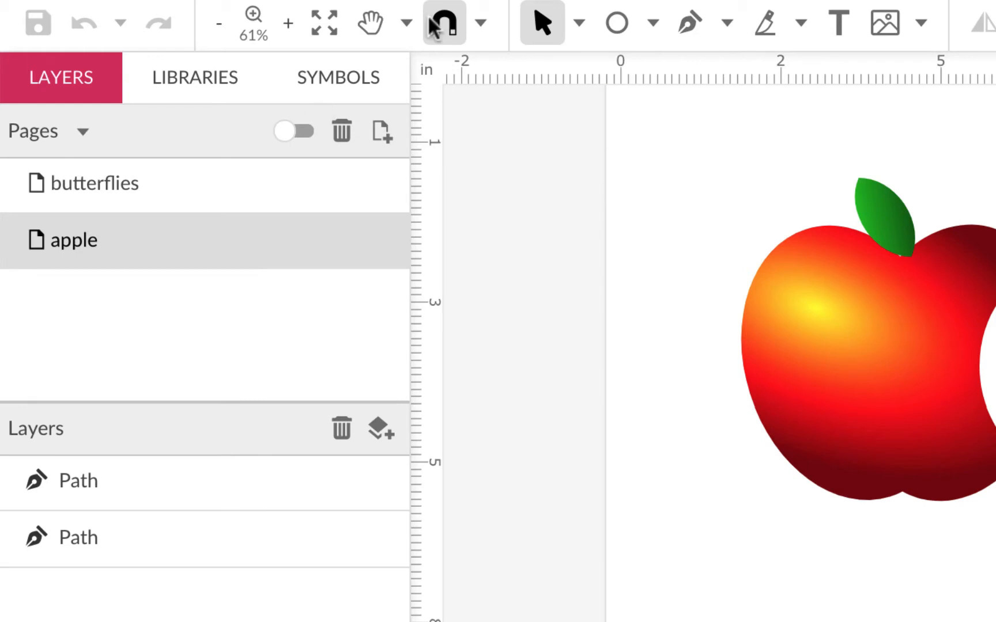
- Add a new page to the document and name it "mug"
{"action": "left_click", "coordinate": [380, 130]}
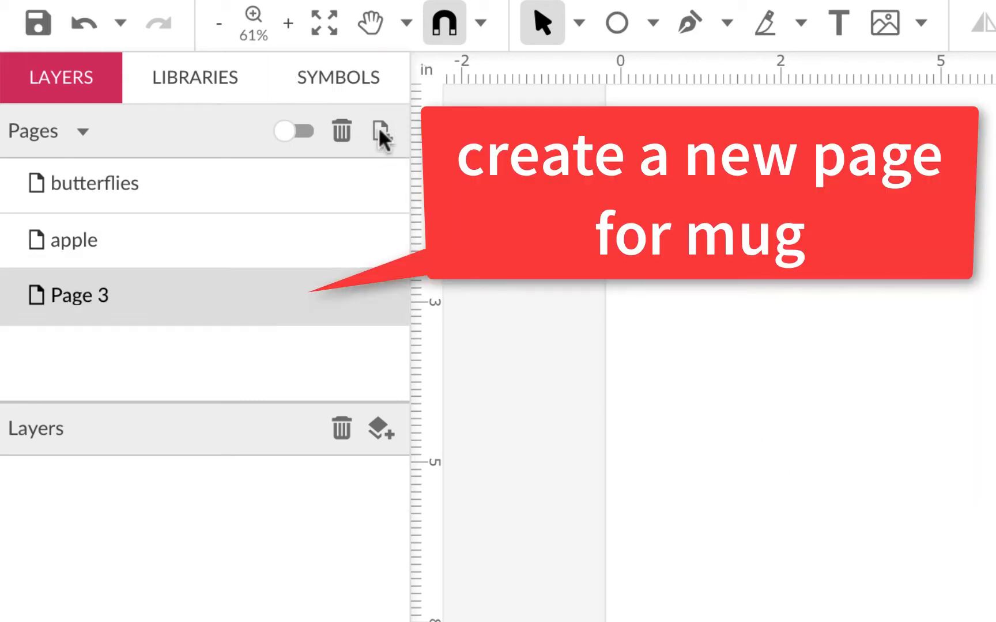
{"action": "double_click", "coordinate": [93, 295]}
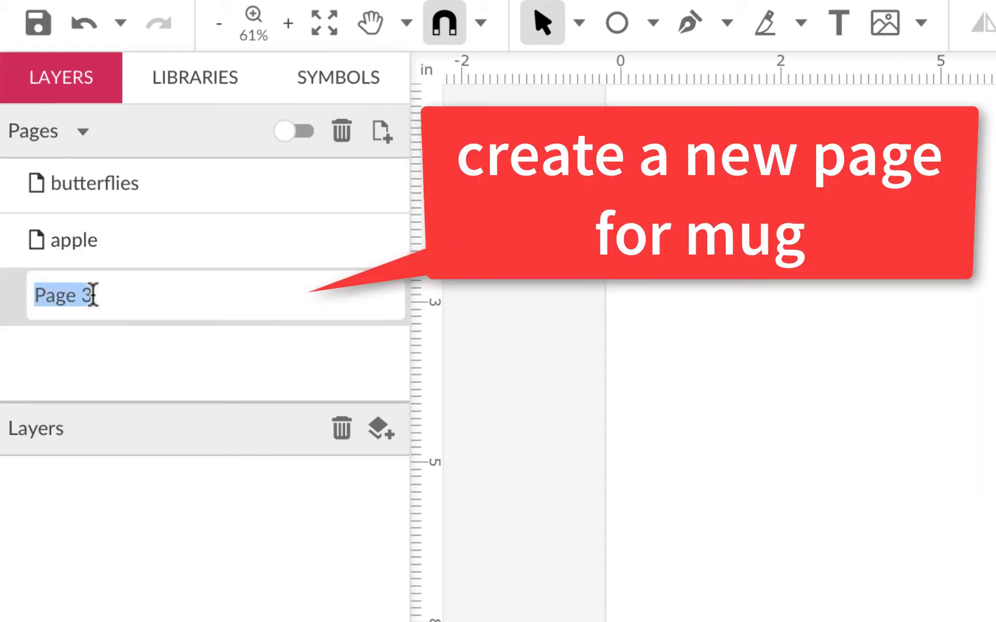
{"action": "type", "text": "mug"}
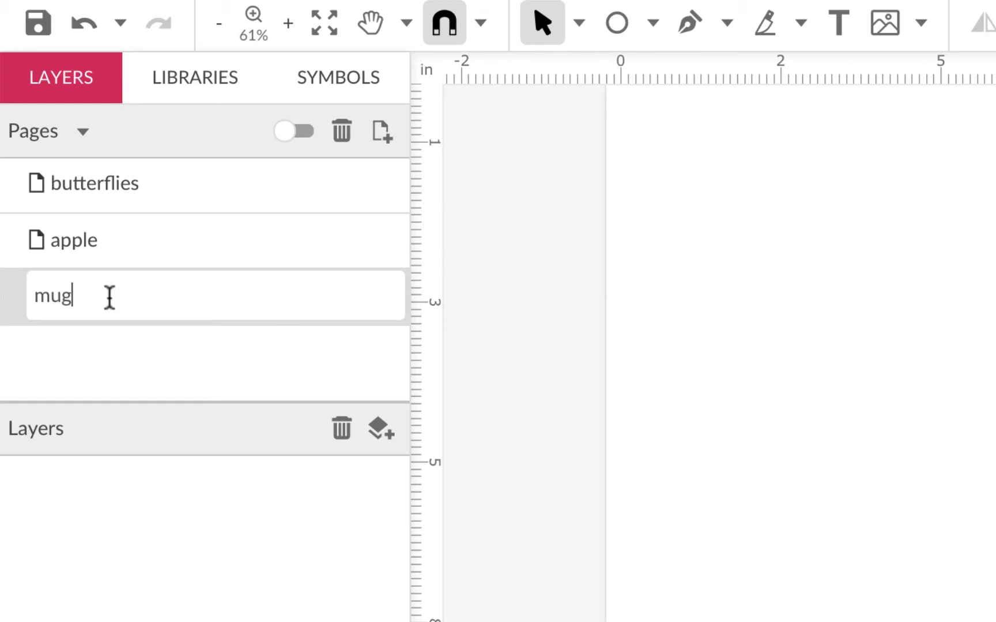
{"action": "key", "text": "Return"}
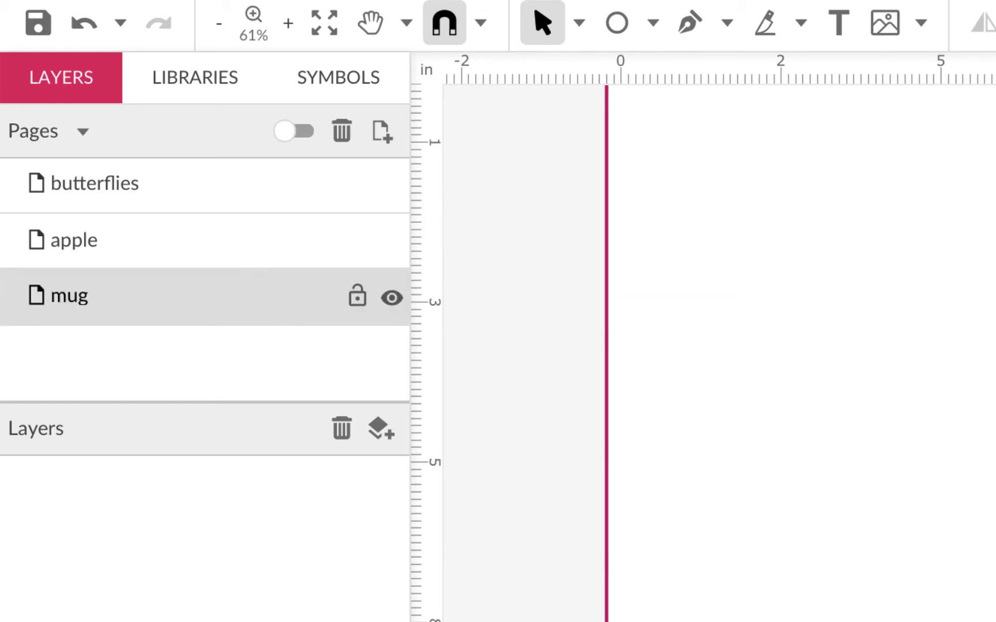
- Set the empty mug page to its original view and hide the Layers panel
{"action": "scroll", "coordinate": [671, 291], "scroll_direction": "up", "scroll_amount": 2}
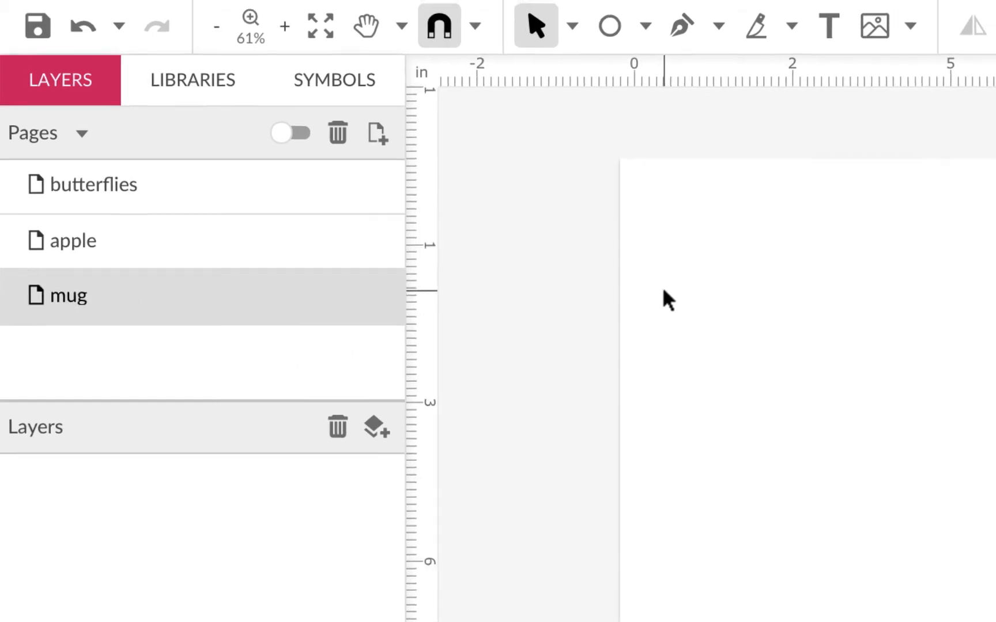
{"action": "key", "text": "ctrl+0"}
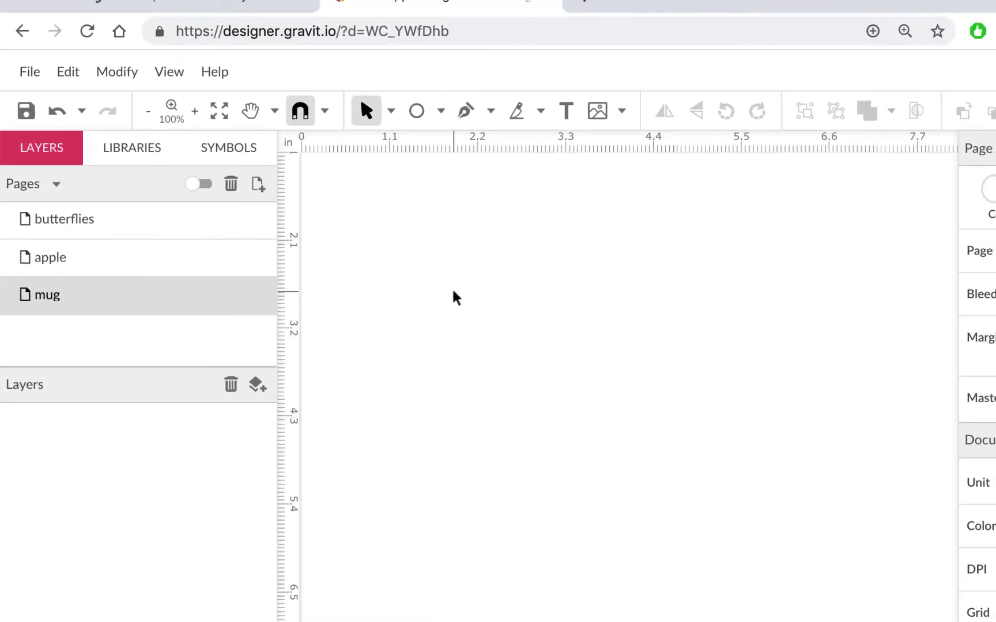
{"action": "left_click", "coordinate": [173, 74]}
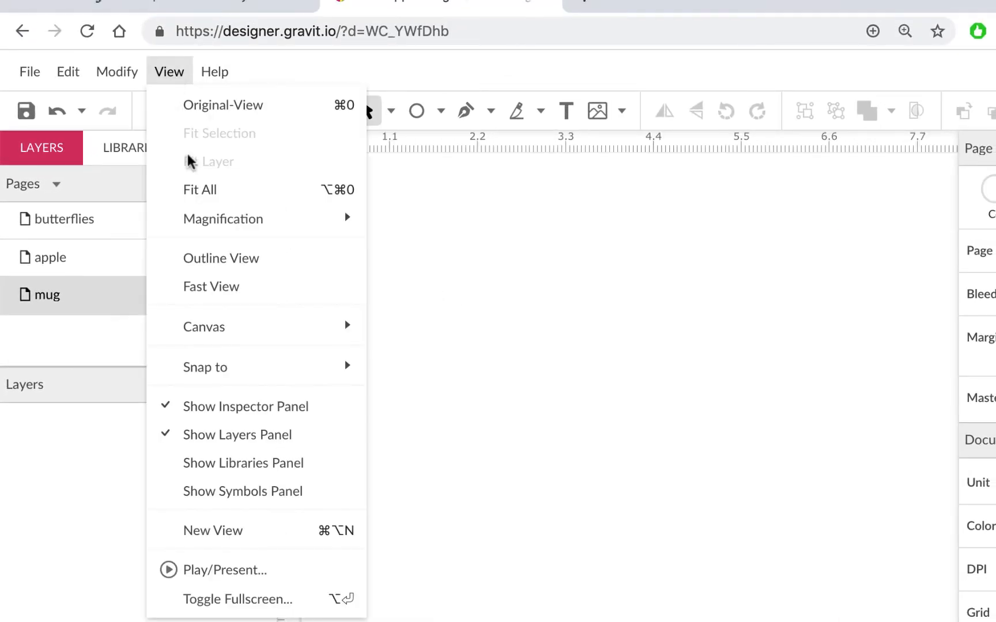
{"action": "left_click", "coordinate": [231, 437]}
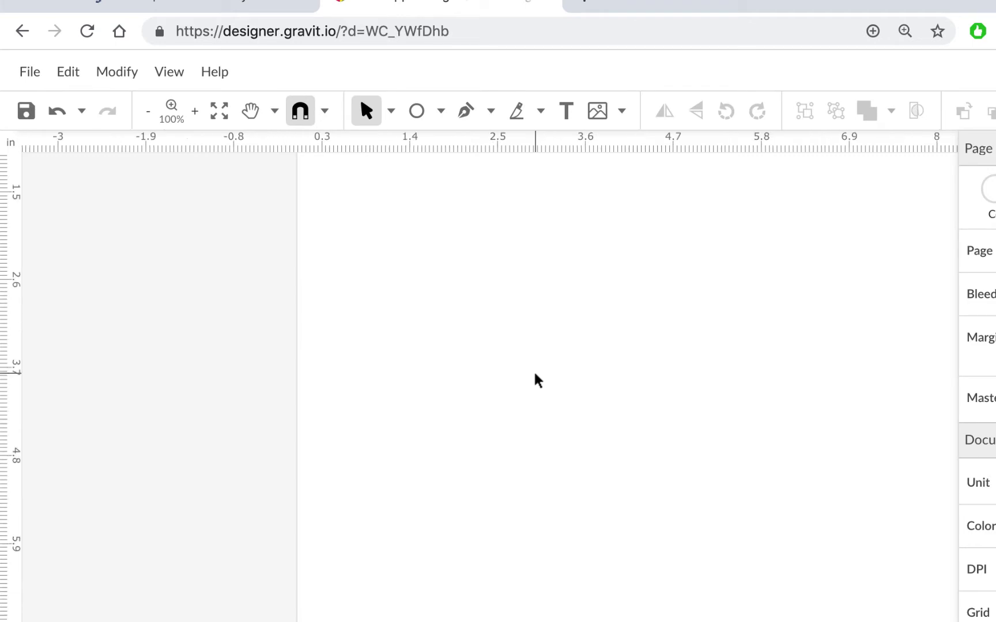
- Draw a tall ellipse about 2.9 in wide on the mug page for the mug body
{"action": "key", "text": "super+plus"}
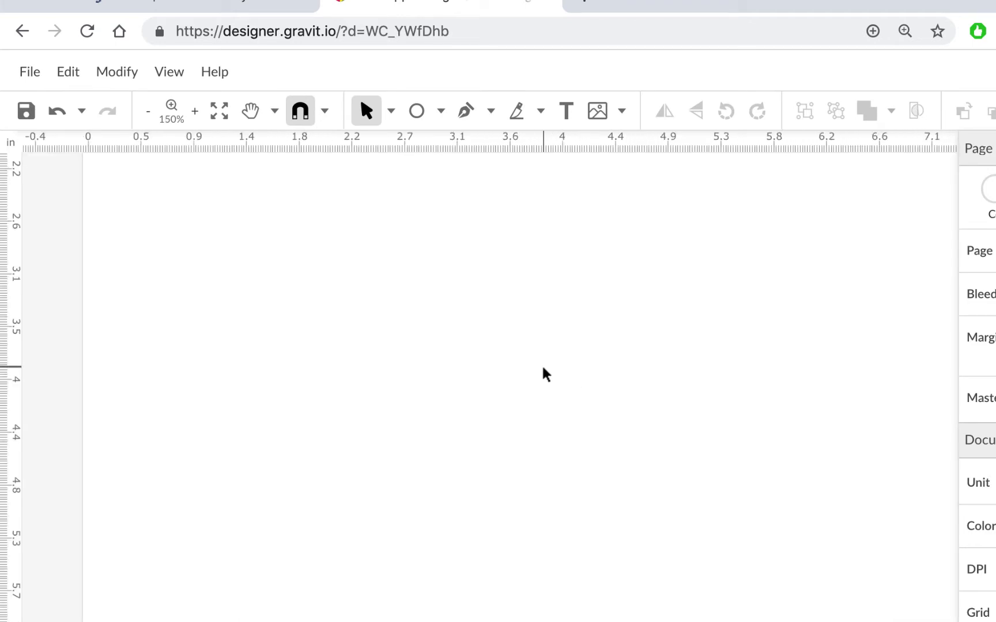
{"action": "left_click", "coordinate": [441, 111]}
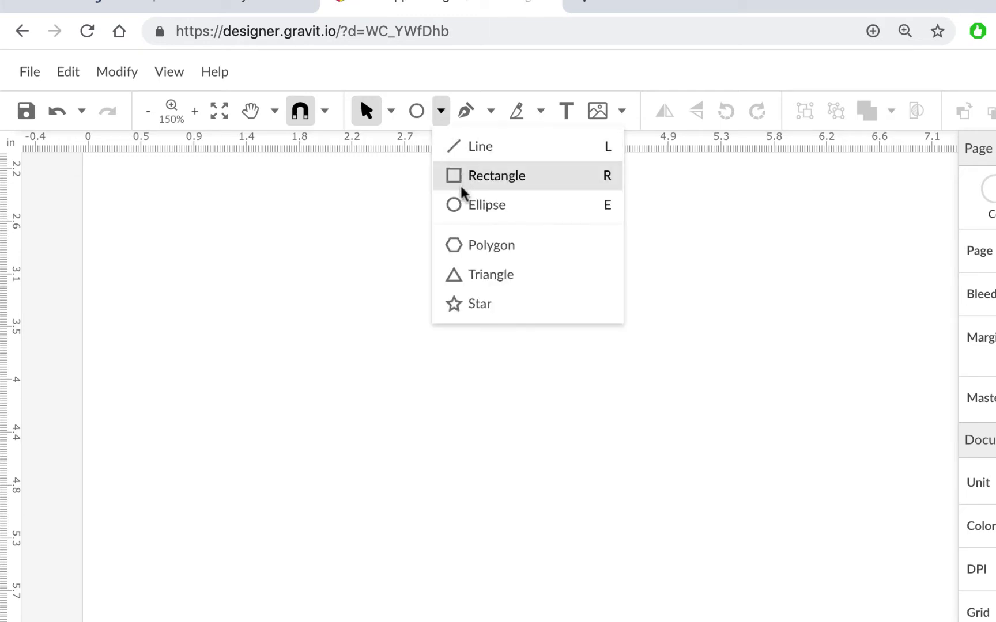
{"action": "left_click", "coordinate": [471, 197]}
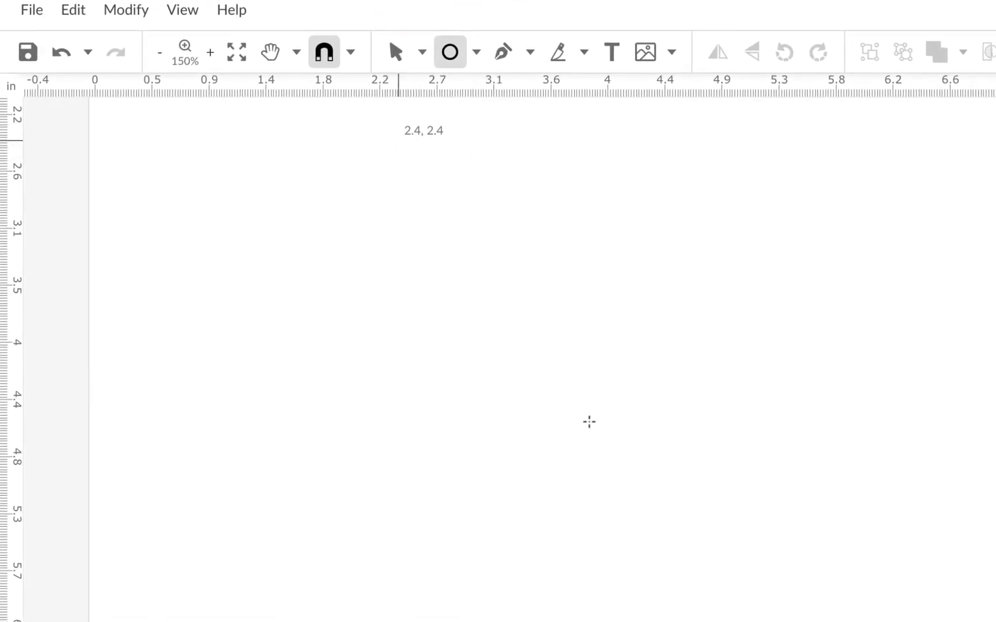
{"action": "left_click_drag", "start_coordinate": [399, 139], "coordinate": [749, 617]}
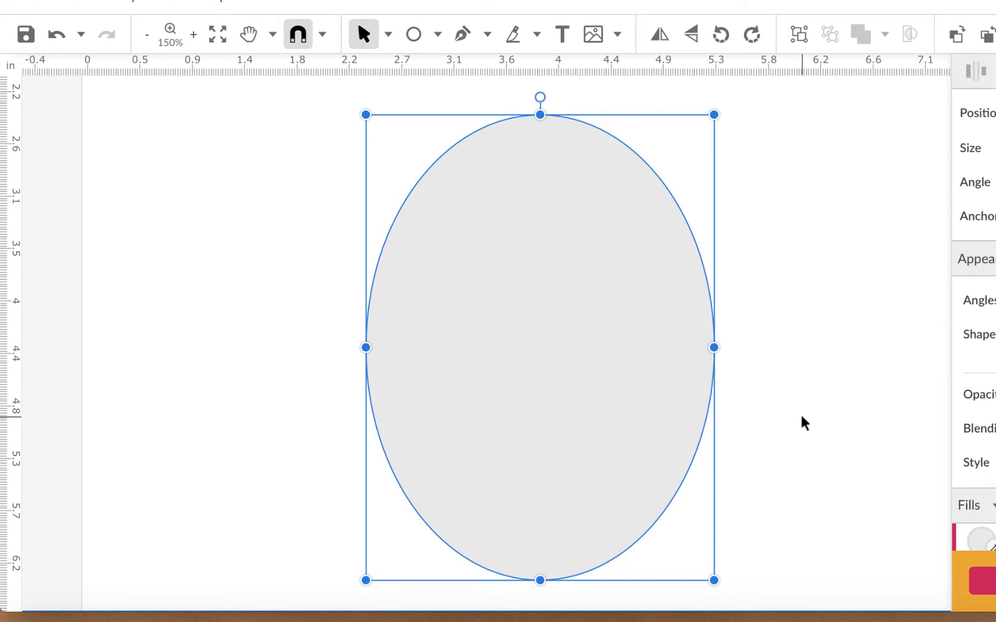
- Draw a rectangle about 3.85 in wide across the upper part of the ellipse, extending past its top and both sides
{"action": "left_click", "coordinate": [438, 34]}
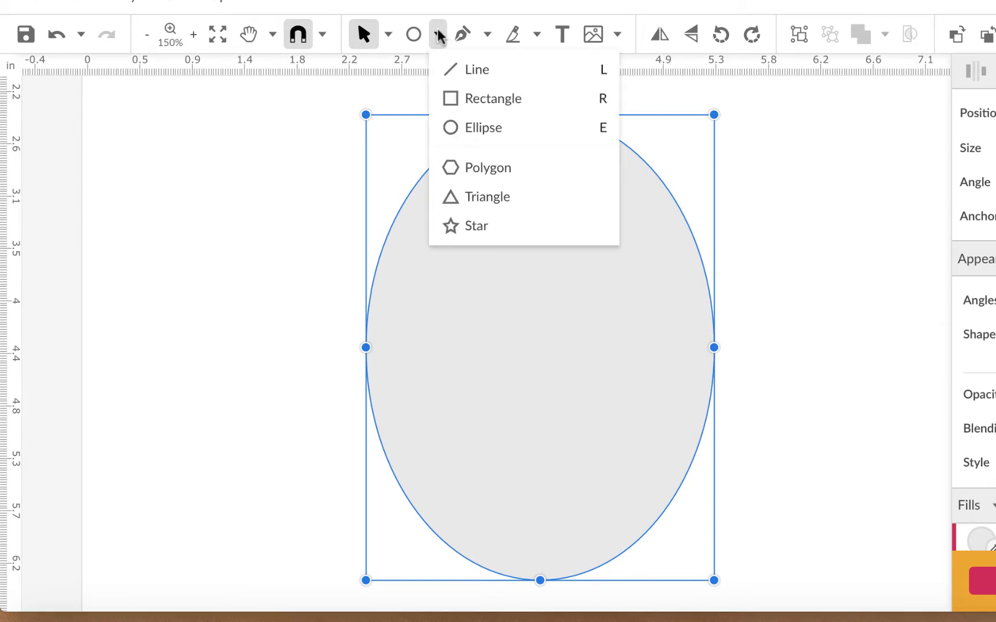
{"action": "left_click", "coordinate": [461, 107]}
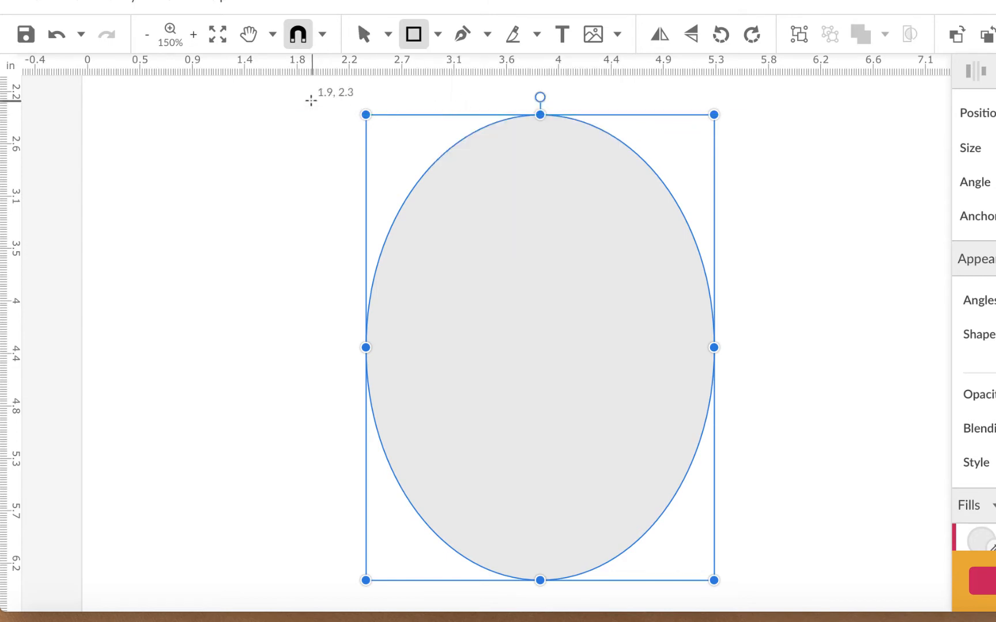
{"action": "left_click_drag", "start_coordinate": [307, 93], "coordinate": [766, 269]}
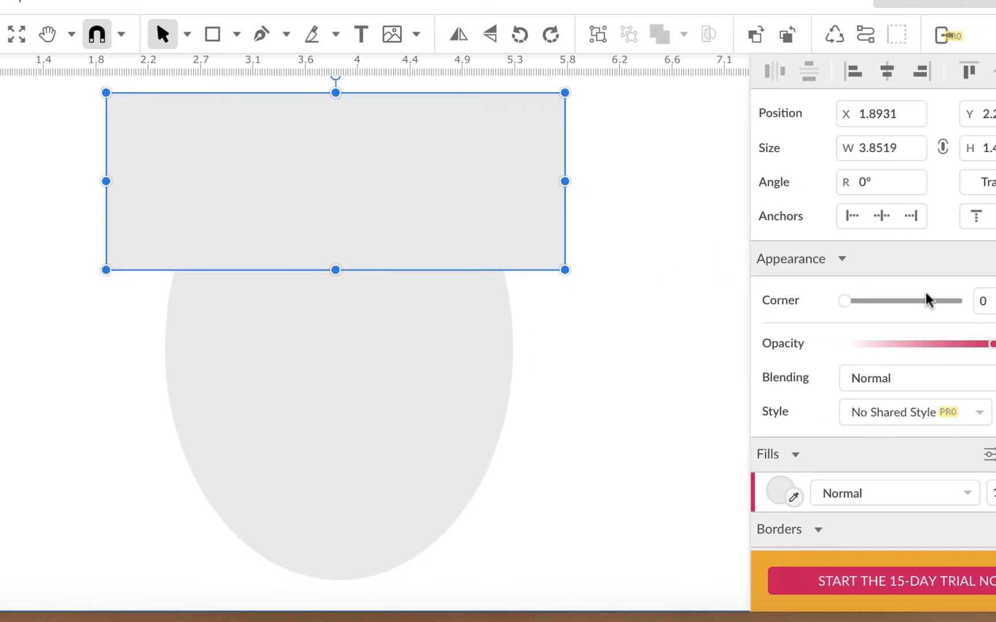
- Fill the rectangle with cyan #00FFFF
{"action": "left_click", "coordinate": [778, 497]}
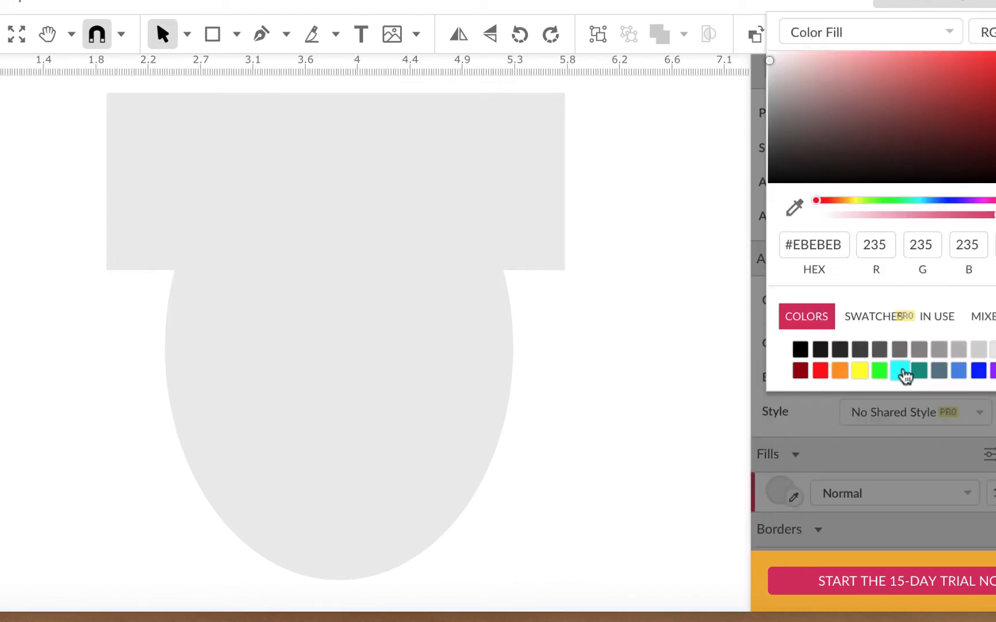
{"action": "left_click", "coordinate": [903, 375]}
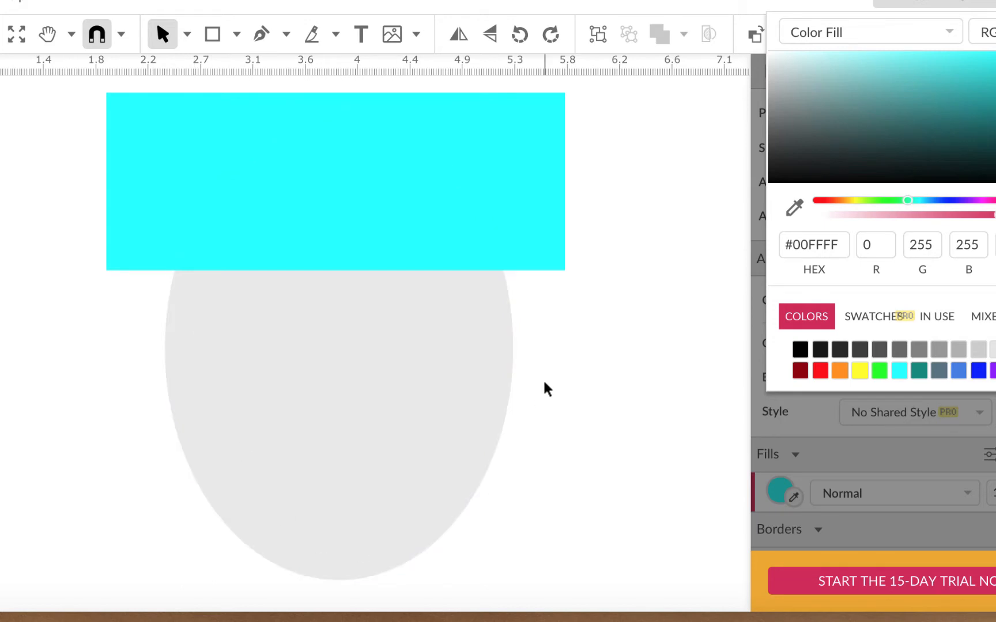
{"action": "left_click", "coordinate": [506, 198]}
- Reposition the cyan rectangle slightly lower and stretch its top edge upward so it completely covers the top of the ellipse
{"action": "mouse_move", "coordinate": [506, 195]}
{"action": "left_mouse_down"}
{"action": "mouse_move", "coordinate": [534, 197]}
{"action": "mouse_move", "coordinate": [505, 196]}
{"action": "left_mouse_up"}
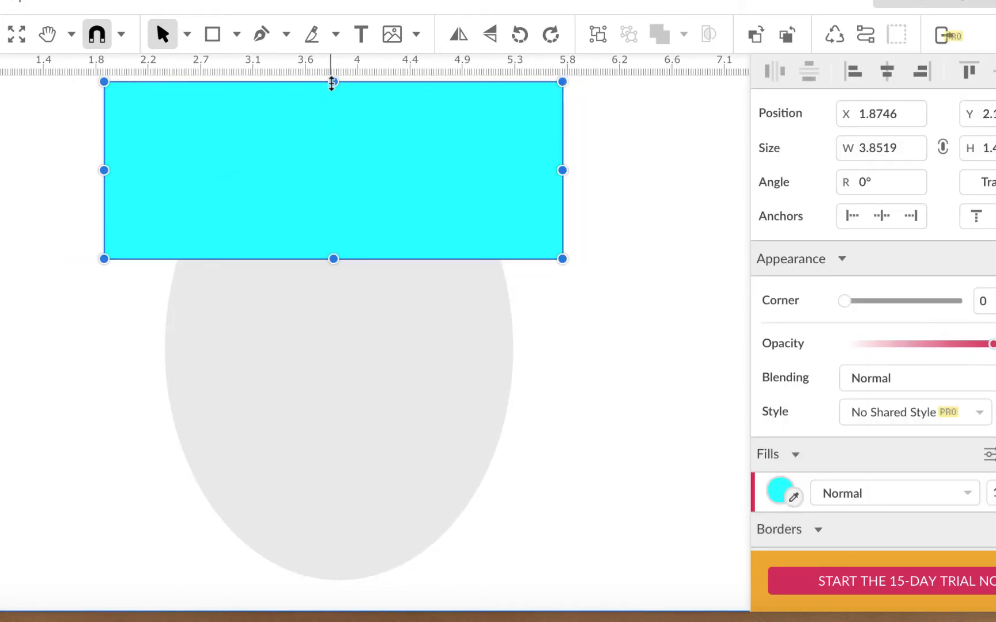
{"action": "left_click_drag", "start_coordinate": [334, 86], "coordinate": [338, 190]}
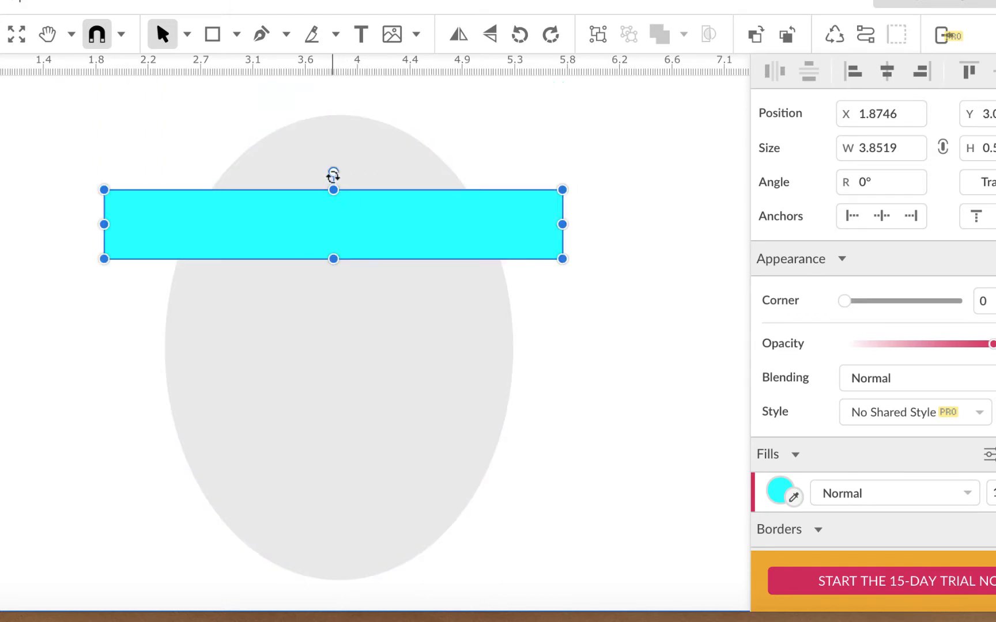
{"action": "left_click_drag", "start_coordinate": [333, 190], "coordinate": [333, 94]}
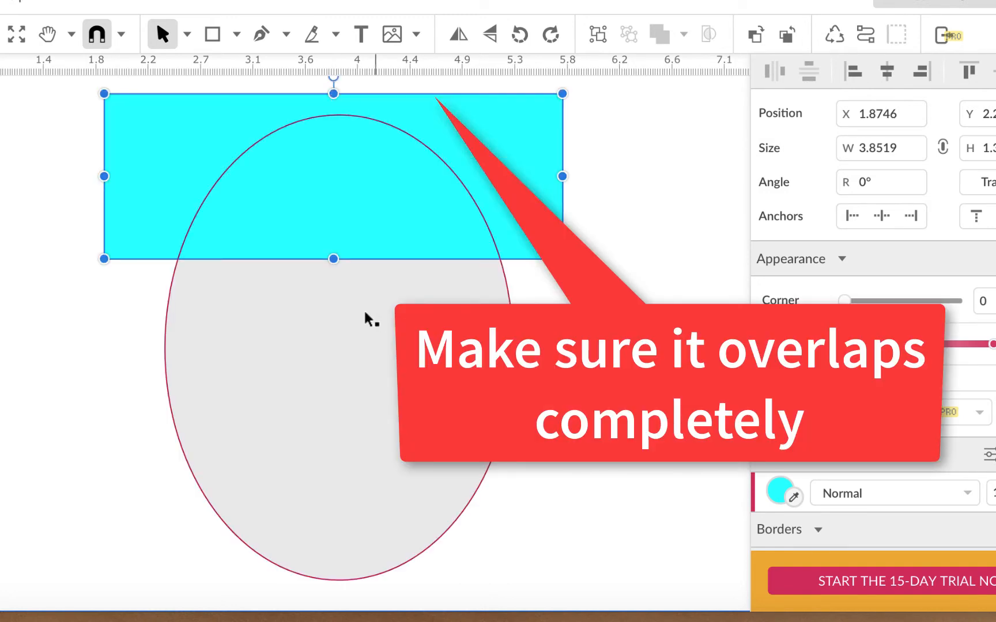
{"action": "left_click_drag", "start_coordinate": [474, 170], "coordinate": [474, 198]}
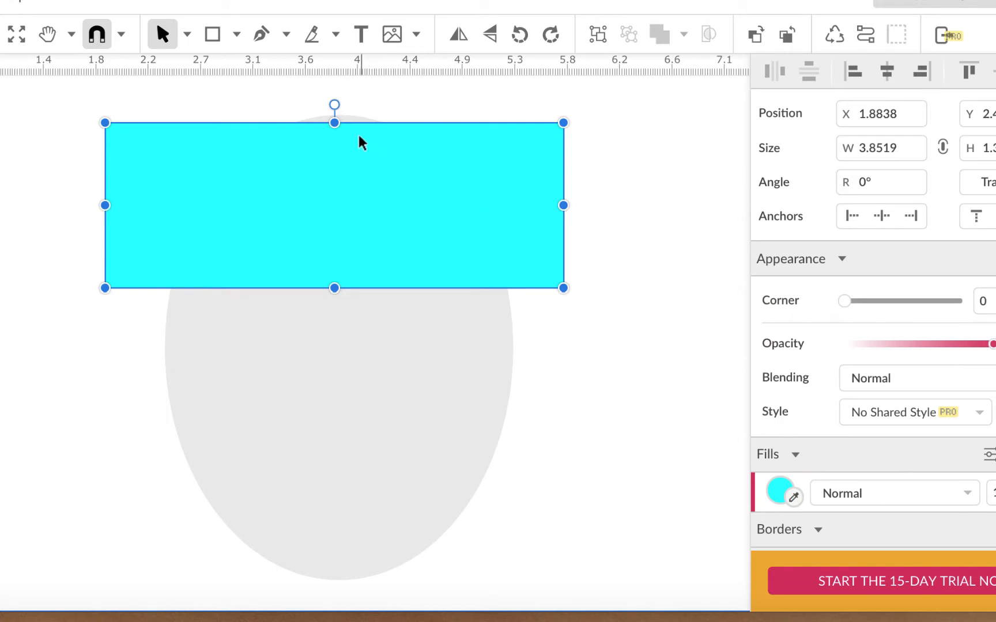
{"action": "left_click_drag", "start_coordinate": [334, 123], "coordinate": [333, 92]}
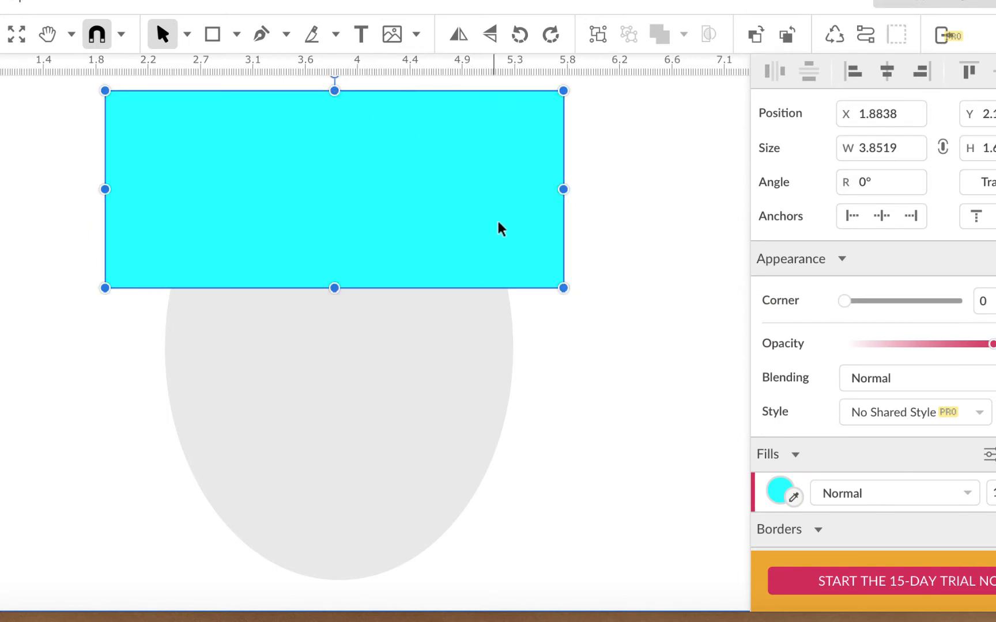
- Extend the rectangle's lower edge further down over the ellipse, using Outline View temporarily to see both shapes
{"action": "scroll", "coordinate": [646, 242], "scroll_direction": "up", "scroll_amount": 1}
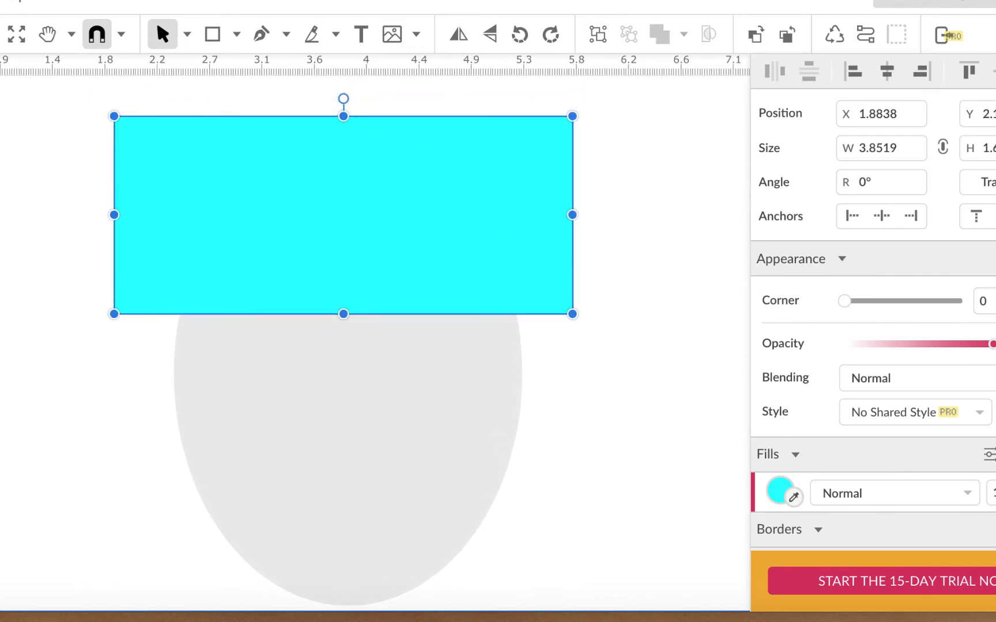
{"action": "left_click", "coordinate": [25, 3]}
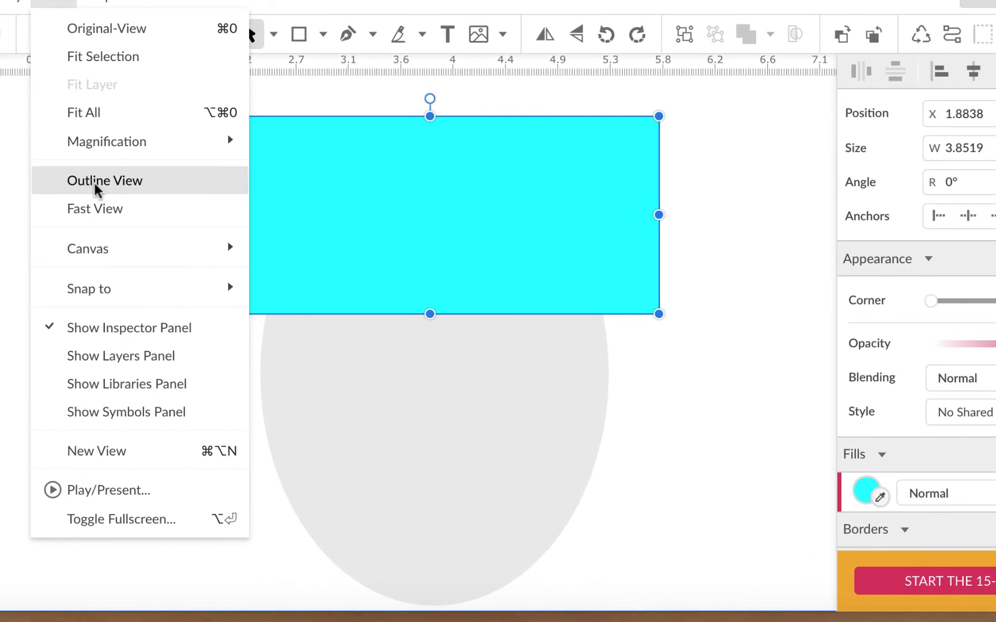
{"action": "left_click", "coordinate": [95, 184]}
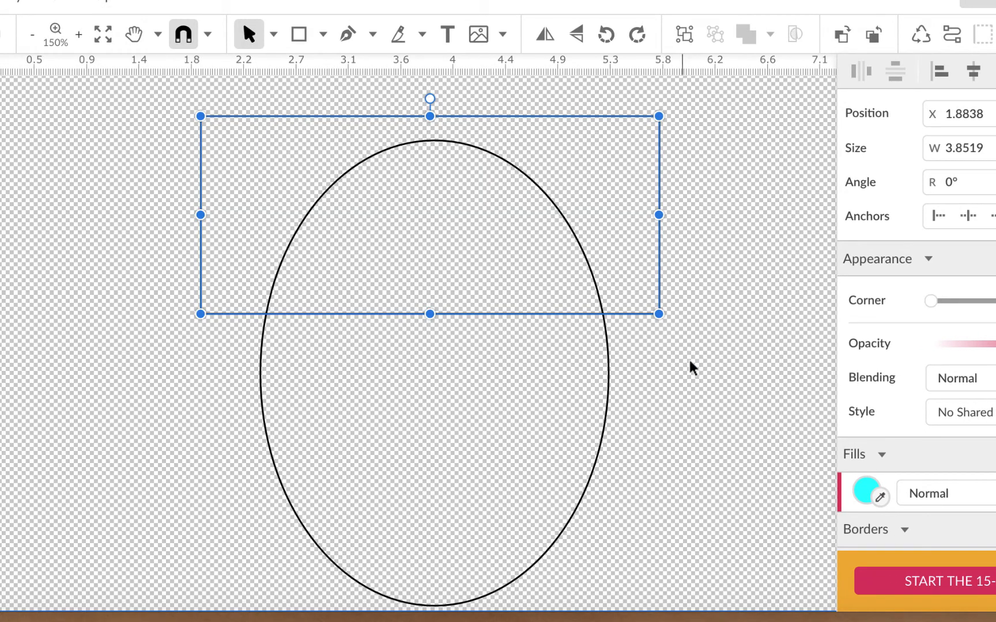
{"action": "scroll", "coordinate": [676, 376], "scroll_direction": "down", "scroll_amount": 1}
{"action": "scroll", "coordinate": [676, 376], "scroll_direction": "down", "scroll_amount": 1}
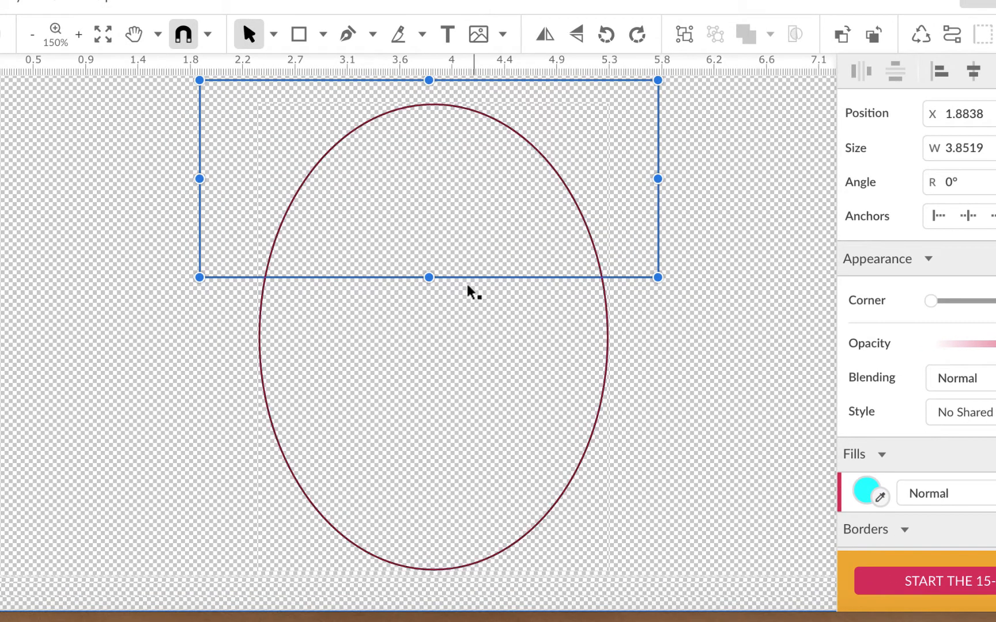
{"action": "left_click_drag", "start_coordinate": [428, 278], "coordinate": [428, 289]}
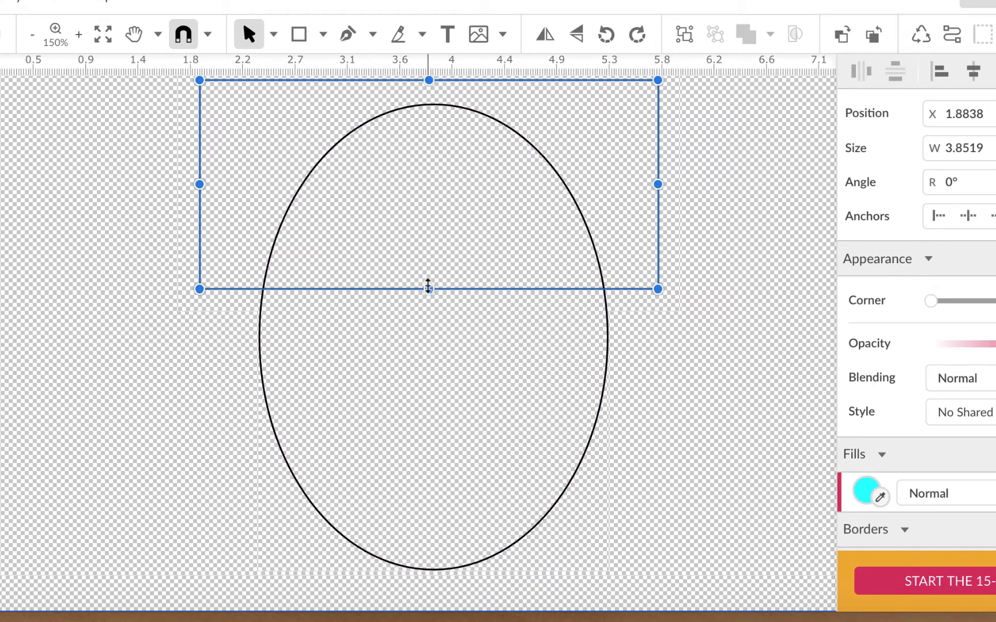
{"action": "left_click_drag", "start_coordinate": [427, 288], "coordinate": [429, 300]}
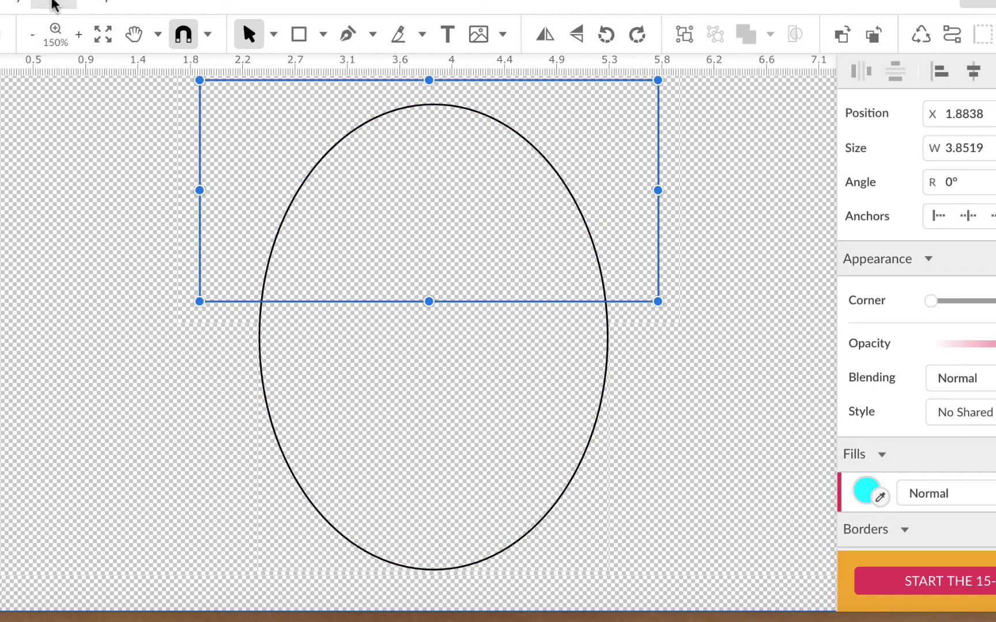
{"action": "left_click", "coordinate": [51, 3]}
{"action": "left_click", "coordinate": [101, 191]}
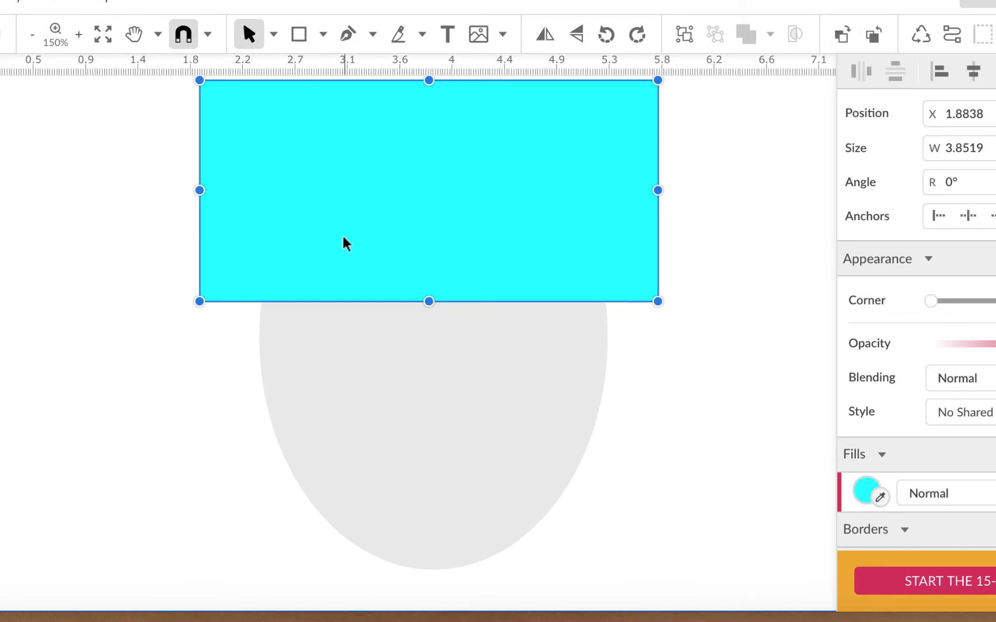
- Select both the rectangle and the ellipse and subtract the rectangle to cut off the ellipse's top
{"action": "left_click_drag", "start_coordinate": [697, 198], "coordinate": [514, 391]}
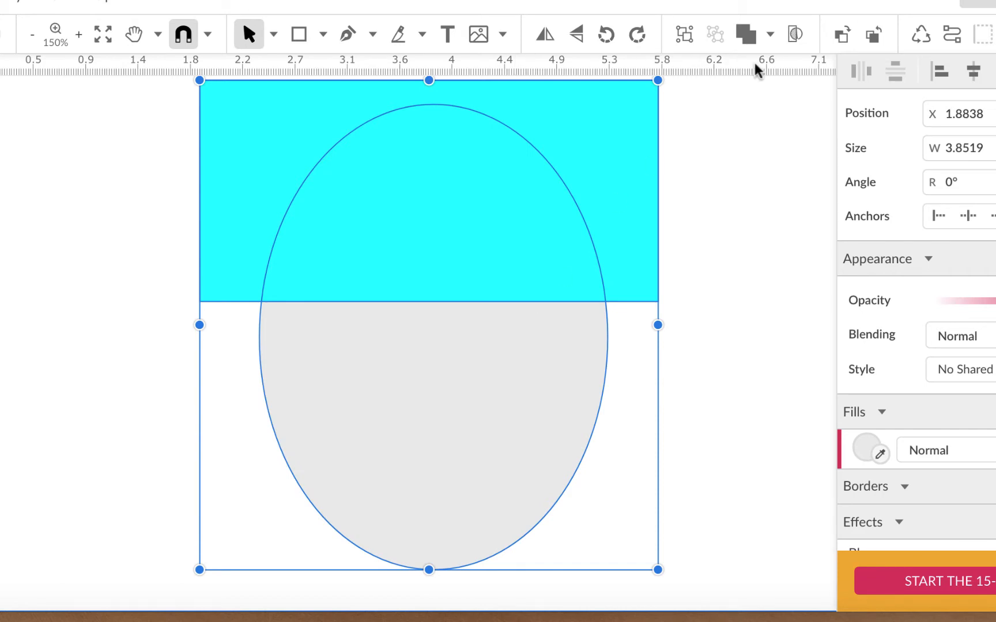
{"action": "left_click", "coordinate": [770, 36]}
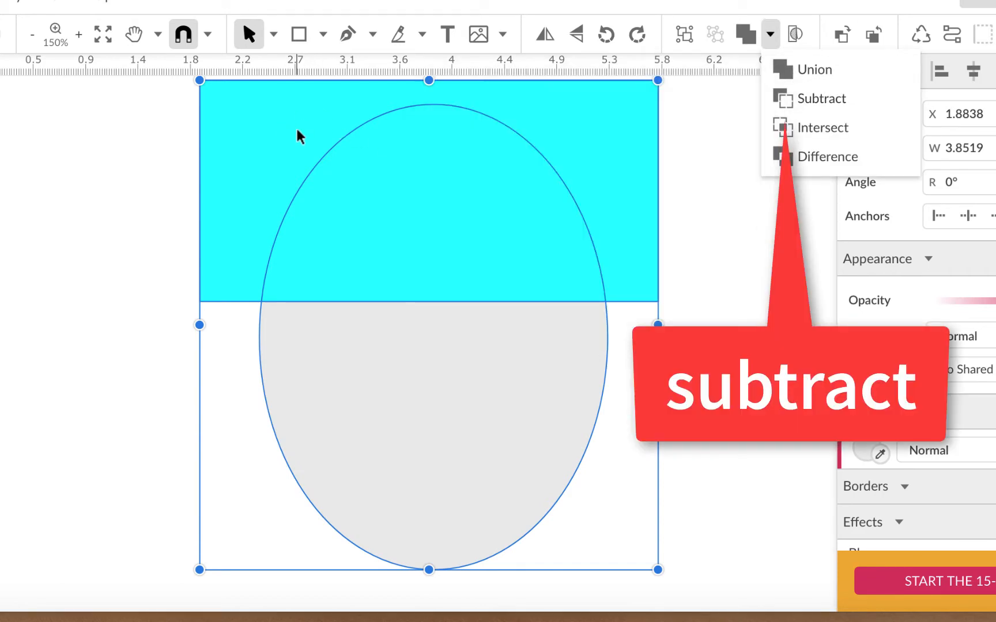
{"action": "left_click", "coordinate": [822, 102]}
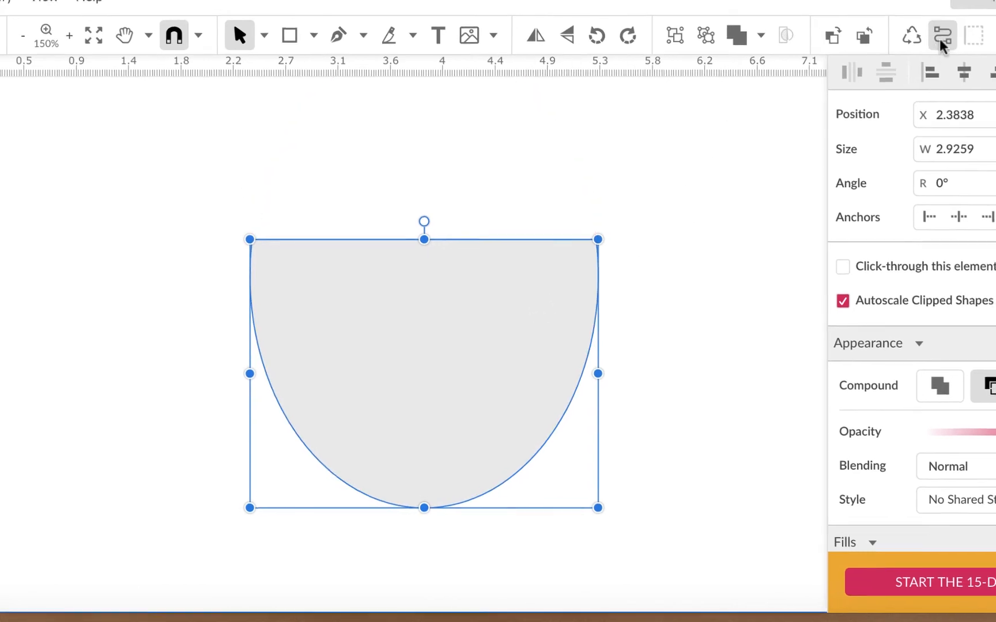
- Convert the subtracted mug shape to a path and show its anchor points with the Subselect tool
{"action": "left_click", "coordinate": [836, 49]}
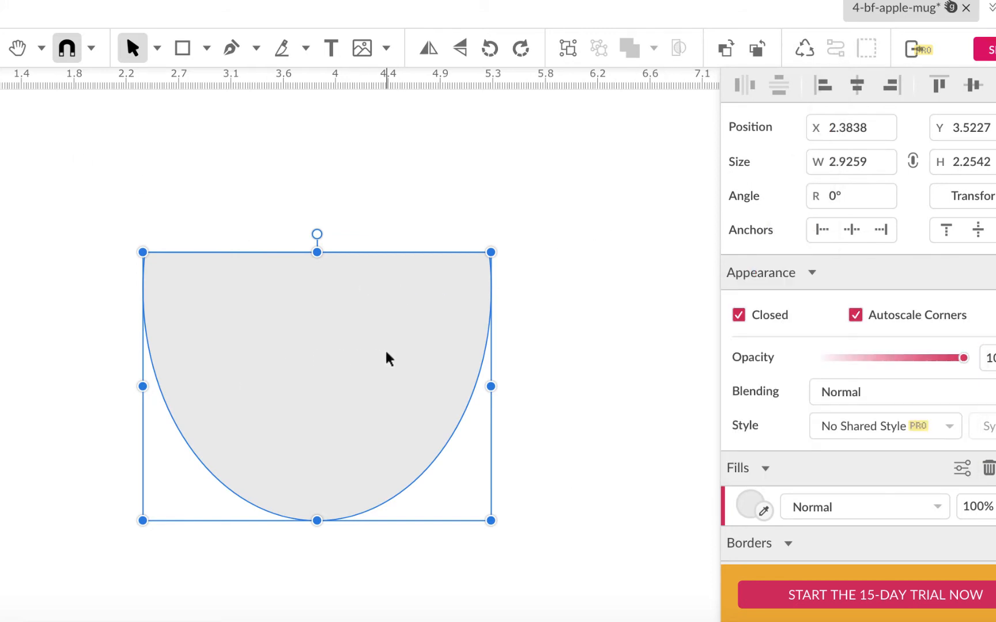
{"action": "left_click", "coordinate": [153, 51]}
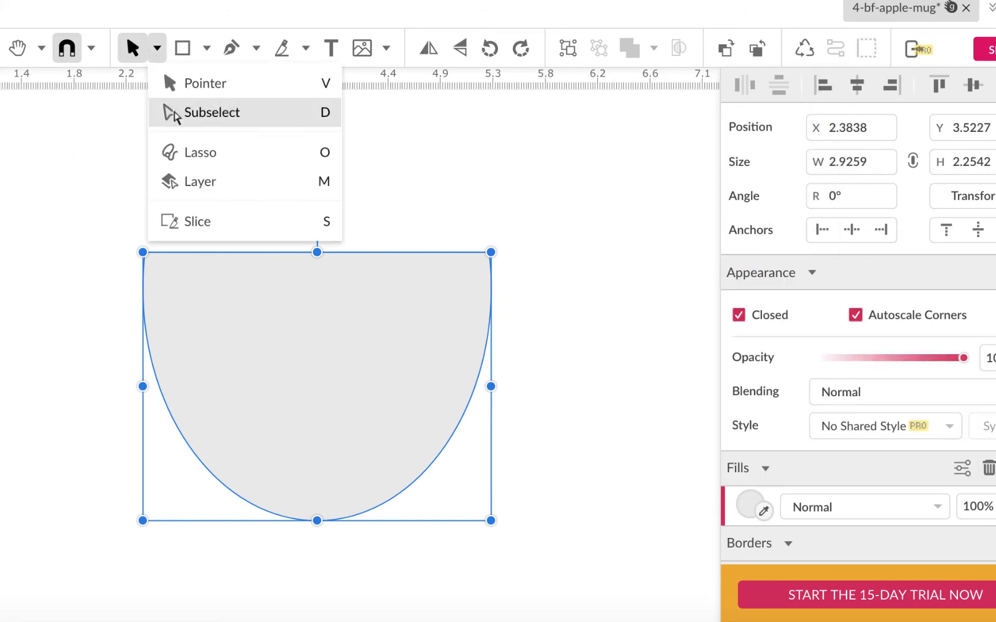
{"action": "left_click", "coordinate": [171, 112]}
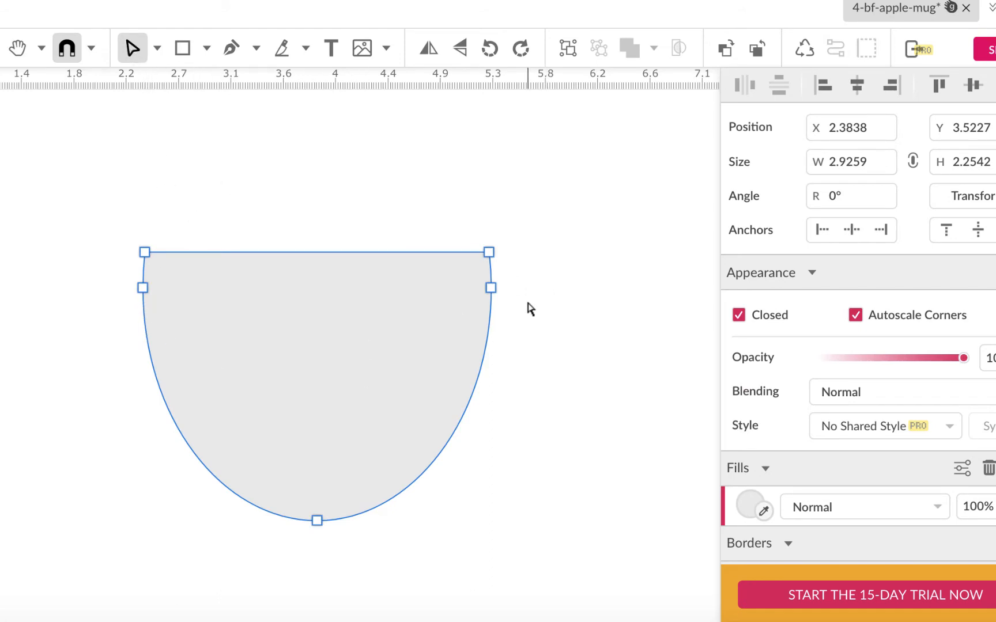
- Return to the Pointer tool and stretch the mug body's top edge upward to a height of about 2.63 in
{"action": "left_click", "coordinate": [156, 48]}
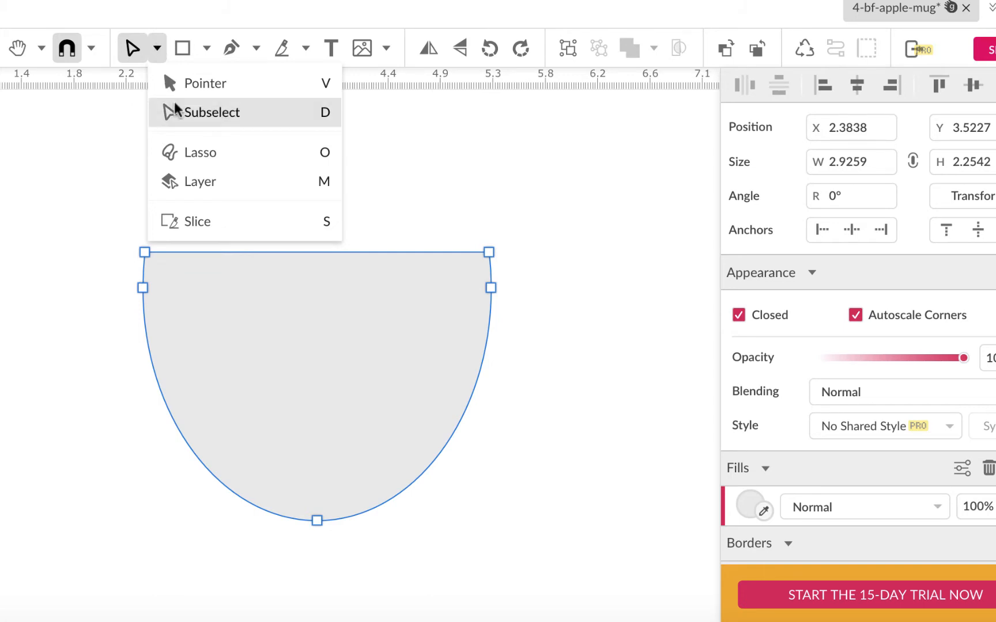
{"action": "left_click", "coordinate": [176, 83]}
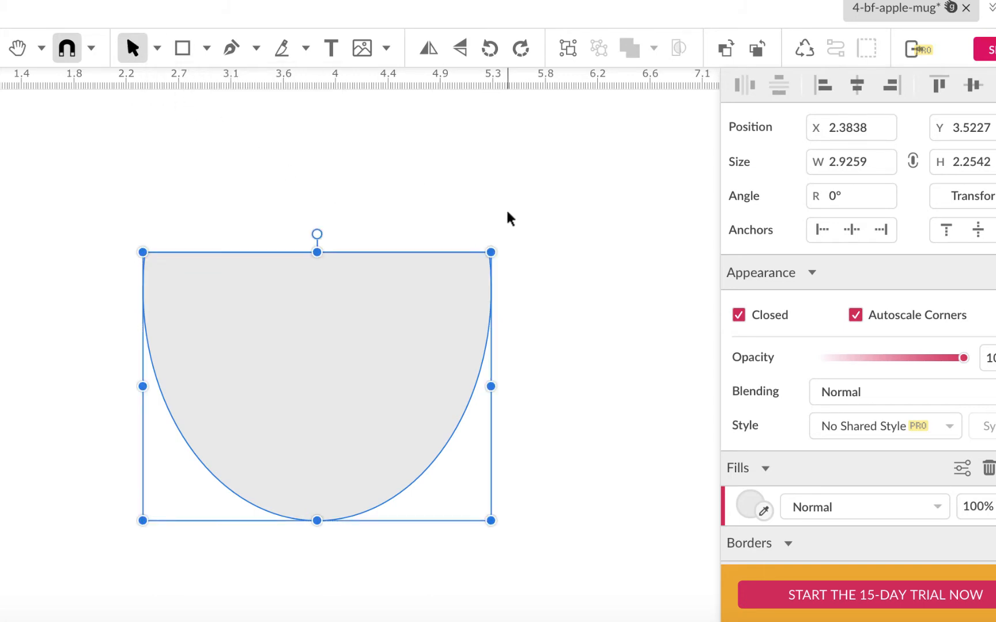
{"action": "left_click_drag", "start_coordinate": [316, 253], "coordinate": [316, 209]}
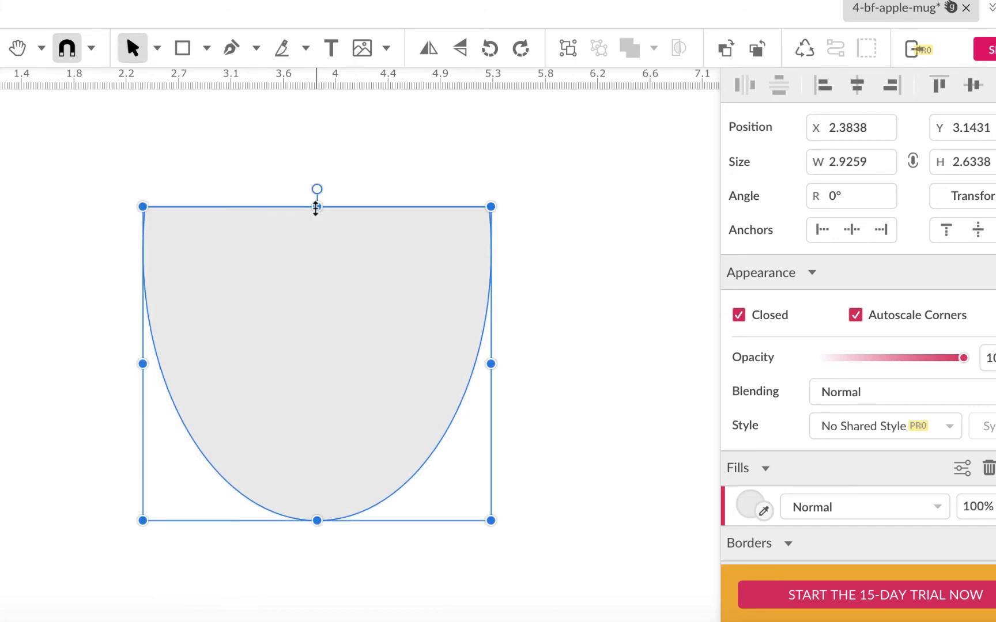
- Draw a rectangle about 2.75 by 0.58 in over the rounded bottom tip of the mug body
{"action": "scroll", "coordinate": [579, 289], "scroll_direction": "down", "scroll_amount": 2}
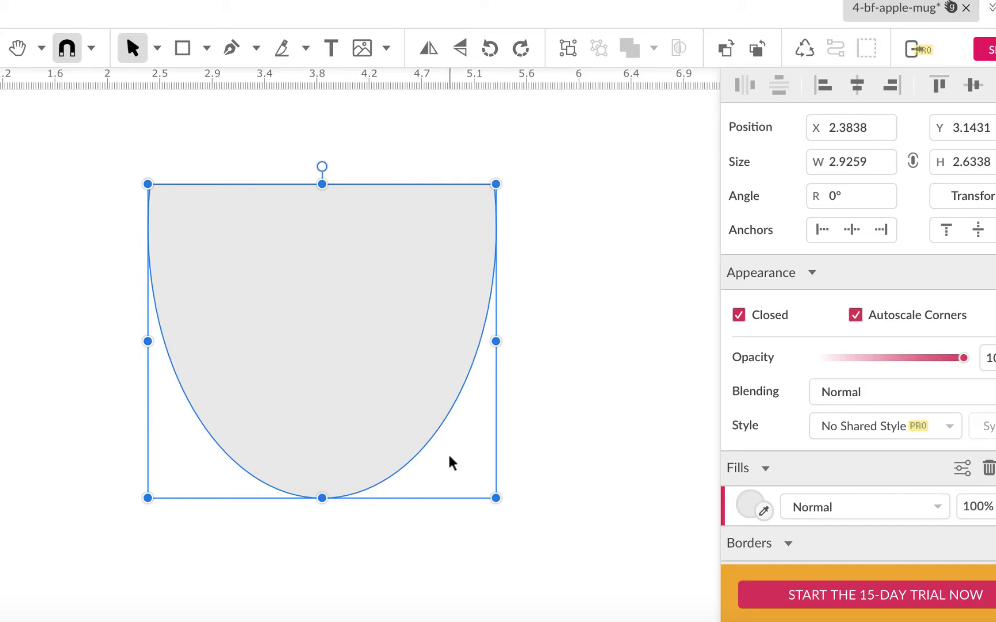
{"action": "left_click", "coordinate": [206, 49]}
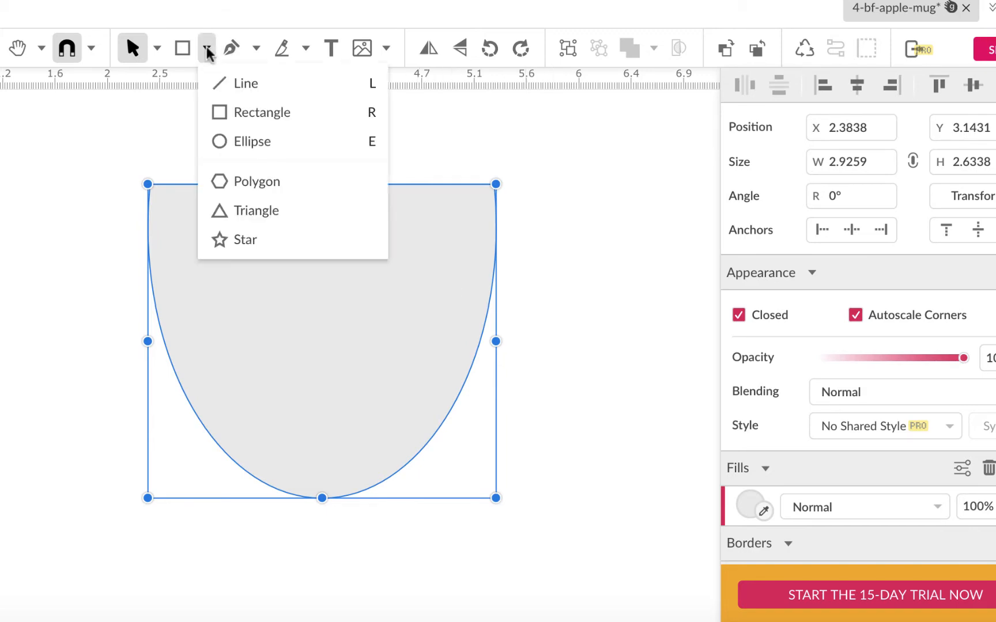
{"action": "left_click", "coordinate": [226, 113]}
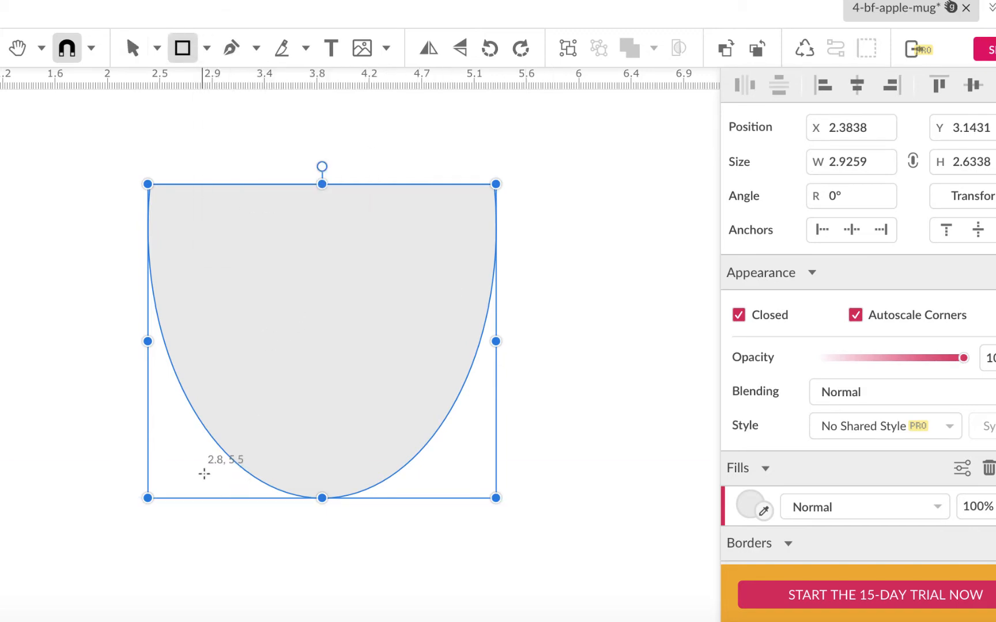
{"action": "left_click_drag", "start_coordinate": [183, 465], "coordinate": [510, 535]}
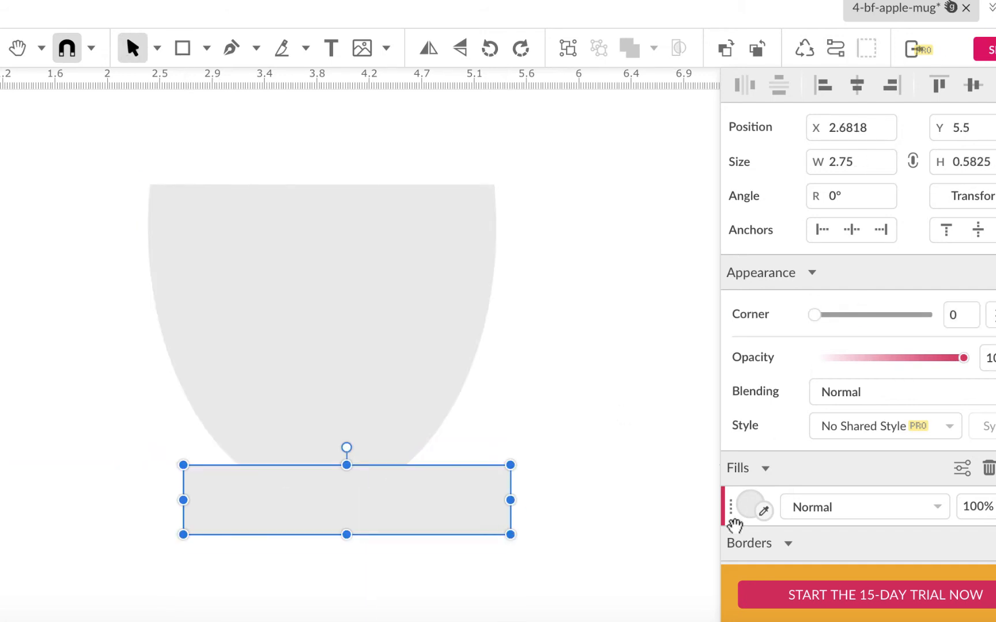
- Fill the new rectangle with white #FFFFFF and shift it slightly left and up over the mug body's bottom tip
{"action": "left_click", "coordinate": [748, 506]}
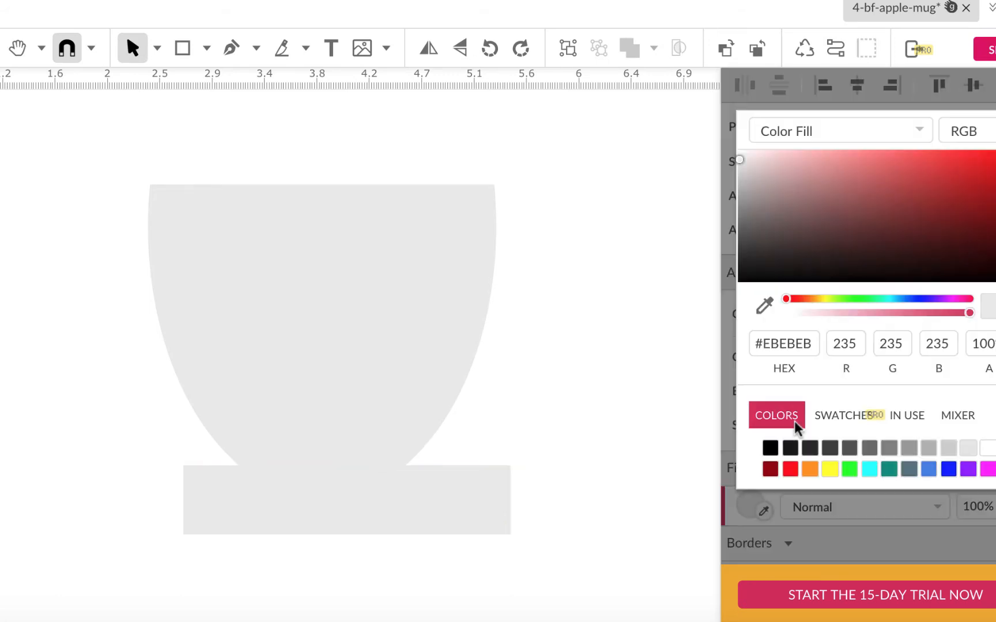
{"action": "left_click", "coordinate": [969, 453]}
{"action": "left_click", "coordinate": [989, 450]}
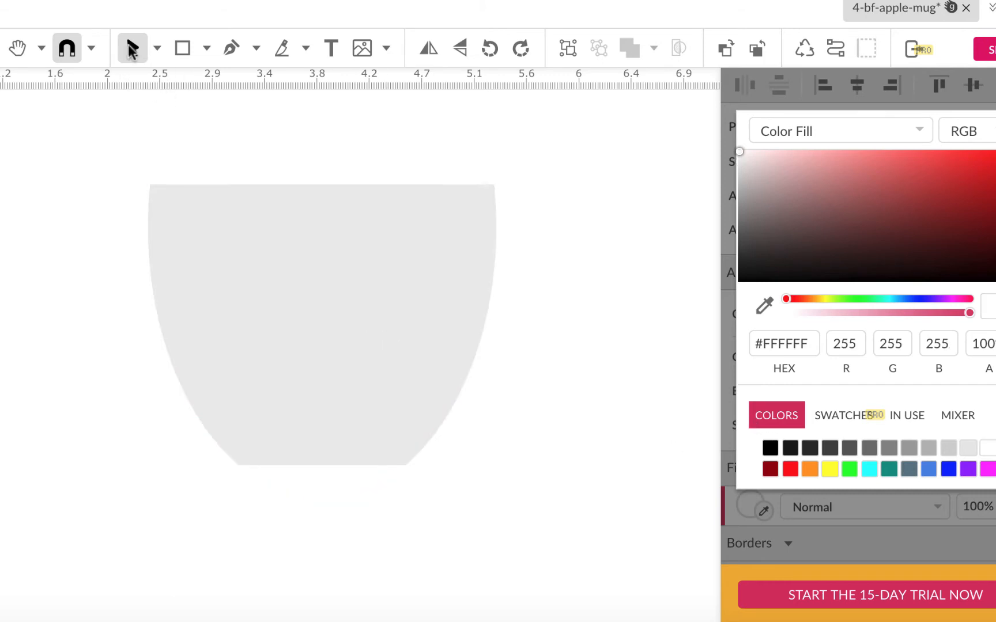
{"action": "left_click", "coordinate": [131, 45]}
{"action": "left_click_drag", "start_coordinate": [453, 512], "coordinate": [436, 508]}
{"action": "left_click", "coordinate": [573, 448]}
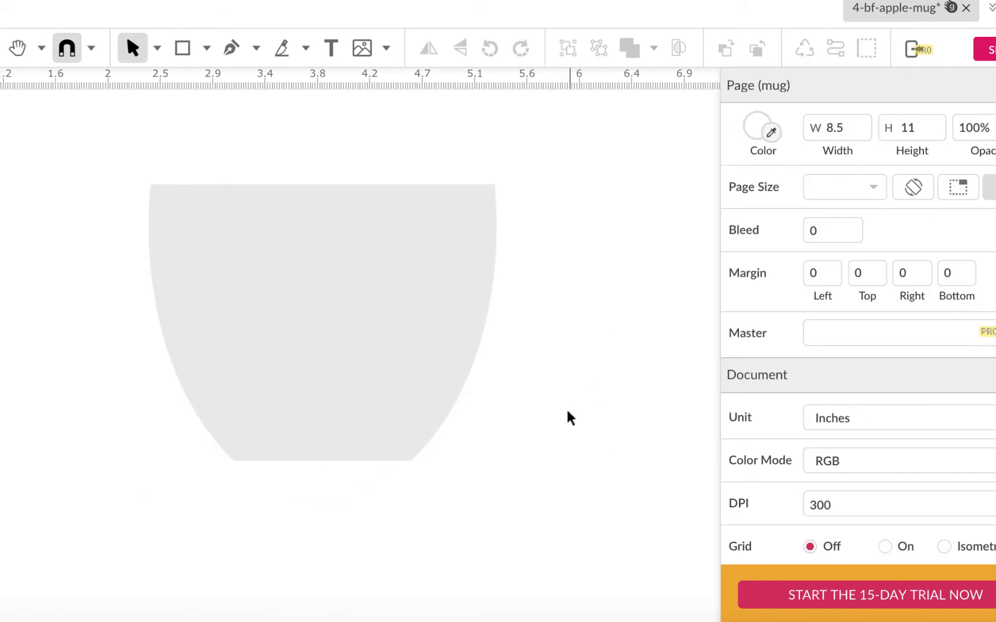
- Select both the white rectangle and the mug body and subtract the rectangle to give the mug a flat bottom
{"action": "scroll", "coordinate": [567, 413], "scroll_direction": "down", "scroll_amount": 1}
{"action": "scroll", "coordinate": [567, 412], "scroll_direction": "left", "scroll_amount": 1}
{"action": "left_click_drag", "start_coordinate": [395, 484], "coordinate": [395, 484]}
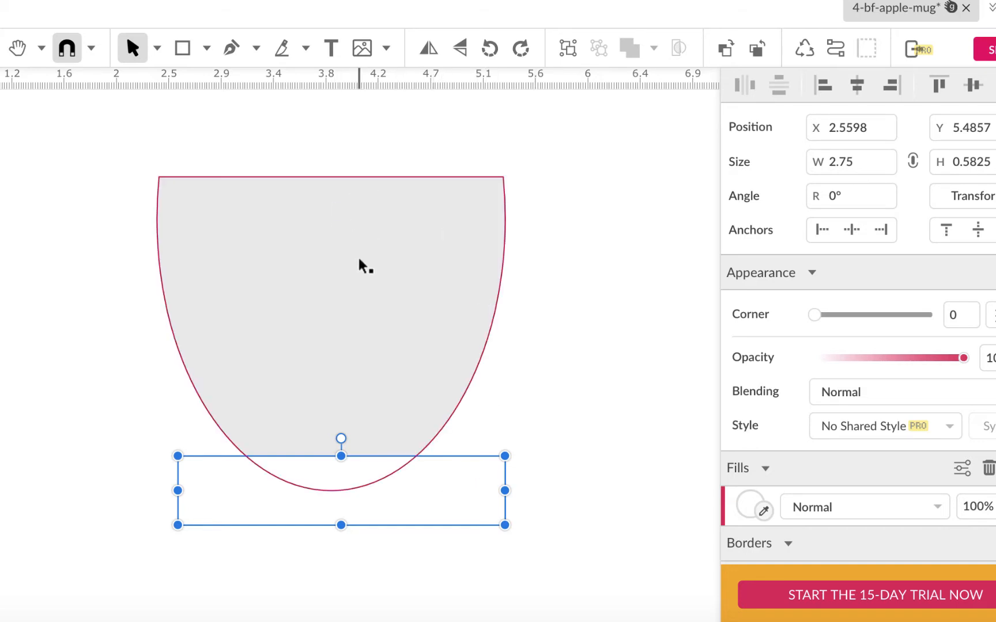
{"action": "left_click_drag", "start_coordinate": [90, 154], "coordinate": [400, 471]}
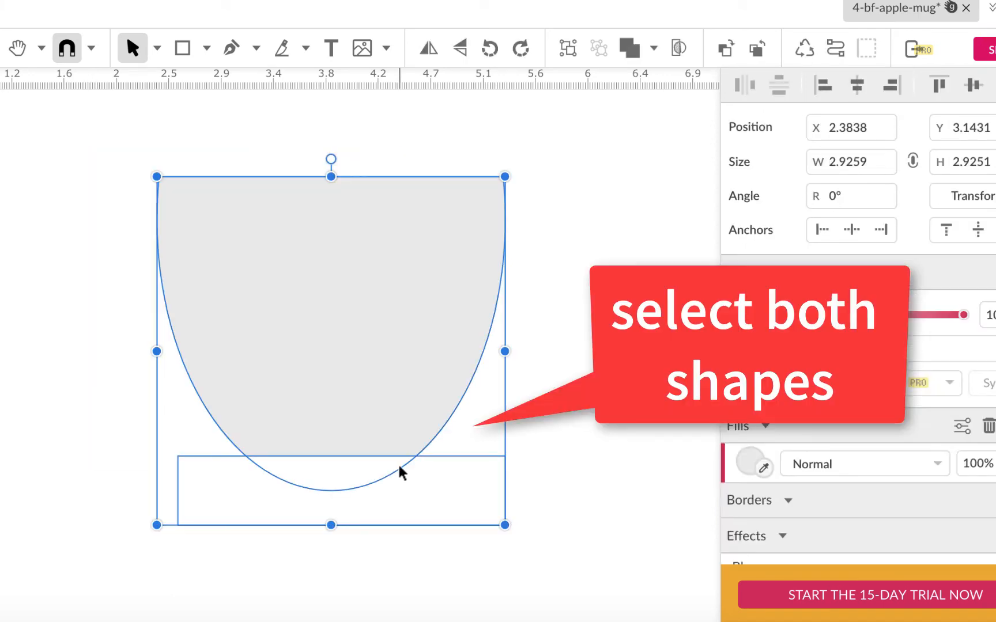
{"action": "left_click", "coordinate": [653, 48]}
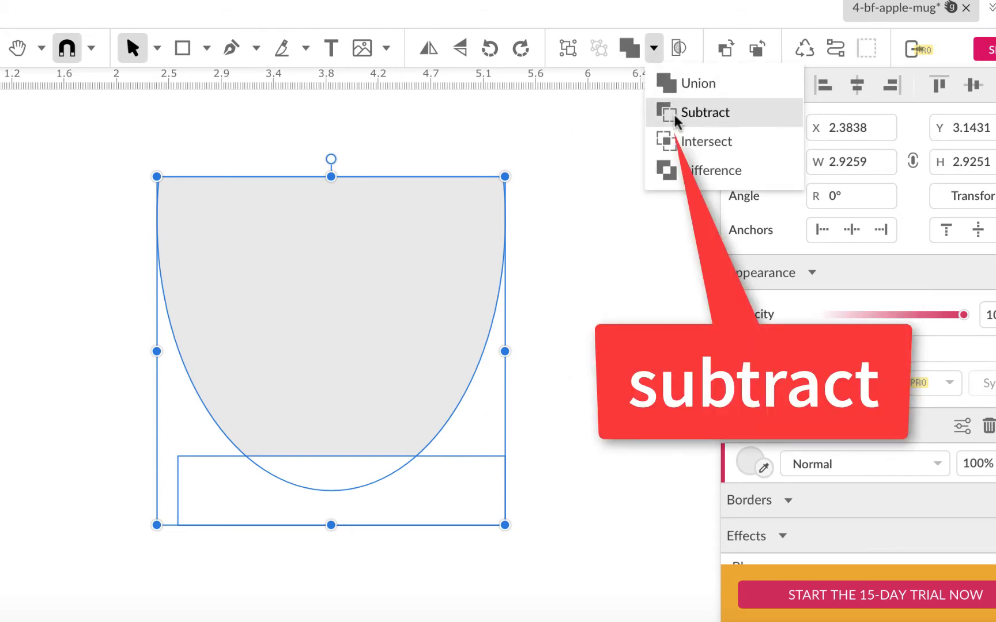
{"action": "left_click", "coordinate": [676, 115]}
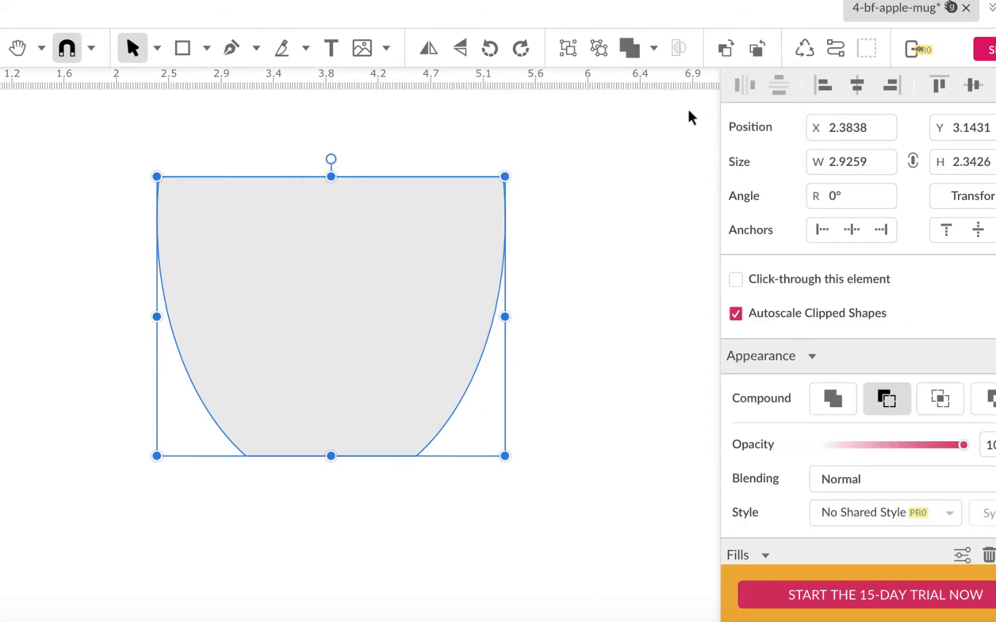
- Narrow the mug body from its right side to about 2.64 in wide and convert it to a path
{"action": "left_click", "coordinate": [596, 249]}
{"action": "left_click", "coordinate": [503, 311]}
{"action": "left_click_drag", "start_coordinate": [504, 316], "coordinate": [471, 316]}
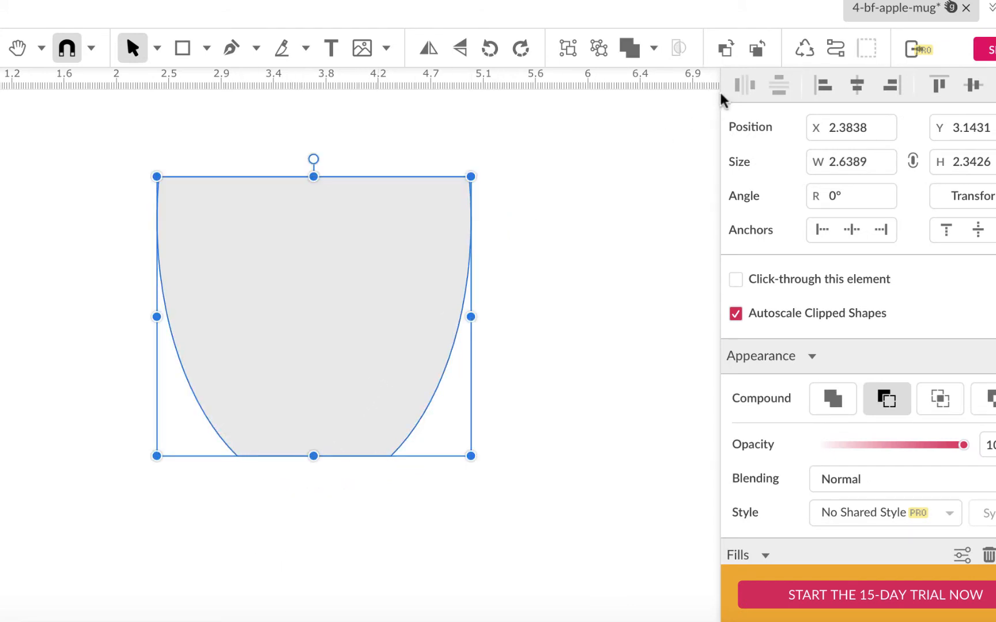
{"action": "left_click", "coordinate": [835, 49]}
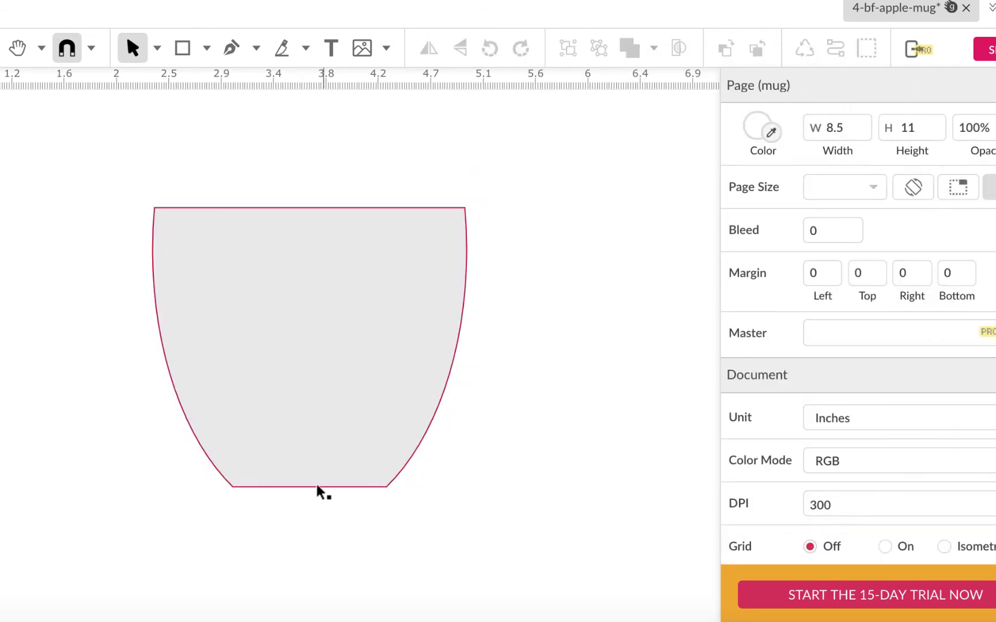
- Draw a thin, flat ellipse over the mug's bottom edge, spanning slightly more than the edge's full width
{"action": "scroll", "coordinate": [314, 422], "scroll_direction": "up", "scroll_amount": 2}
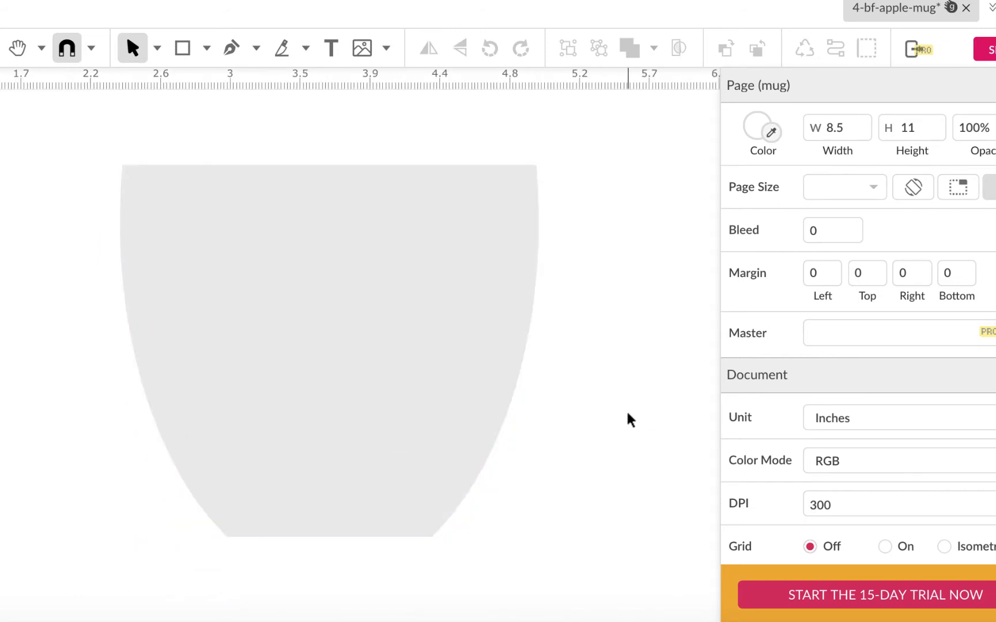
{"action": "key", "text": "space"}
{"action": "left_click_drag", "start_coordinate": [612, 380], "coordinate": [565, 280]}
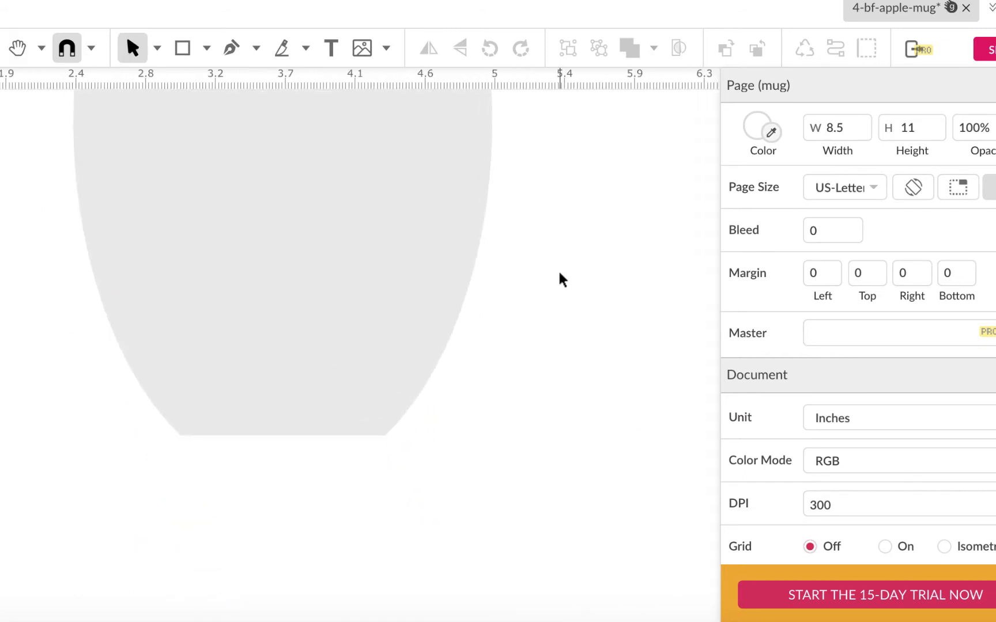
{"action": "left_click", "coordinate": [204, 51]}
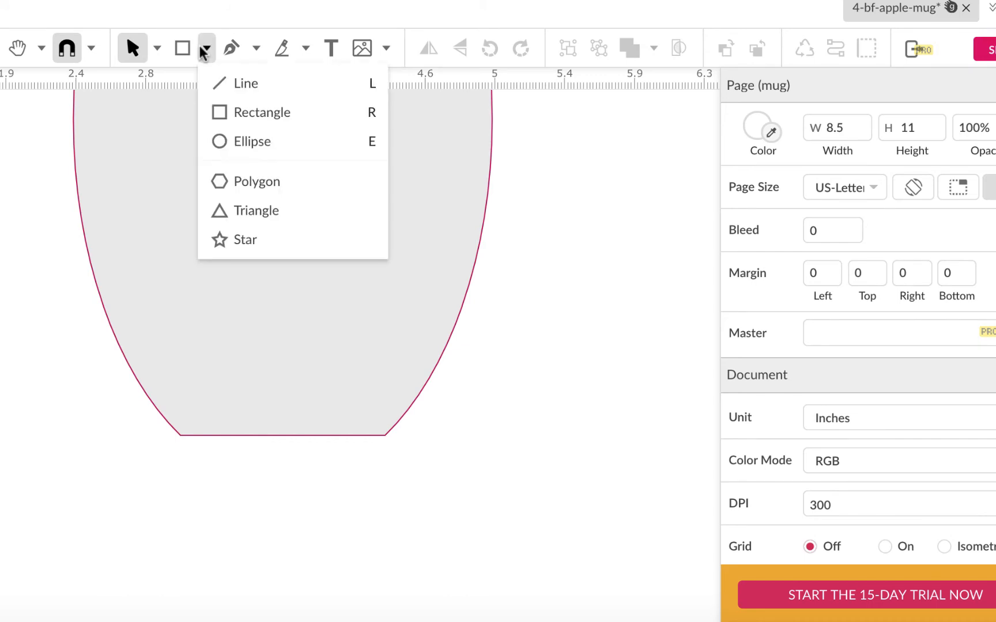
{"action": "left_click", "coordinate": [218, 141]}
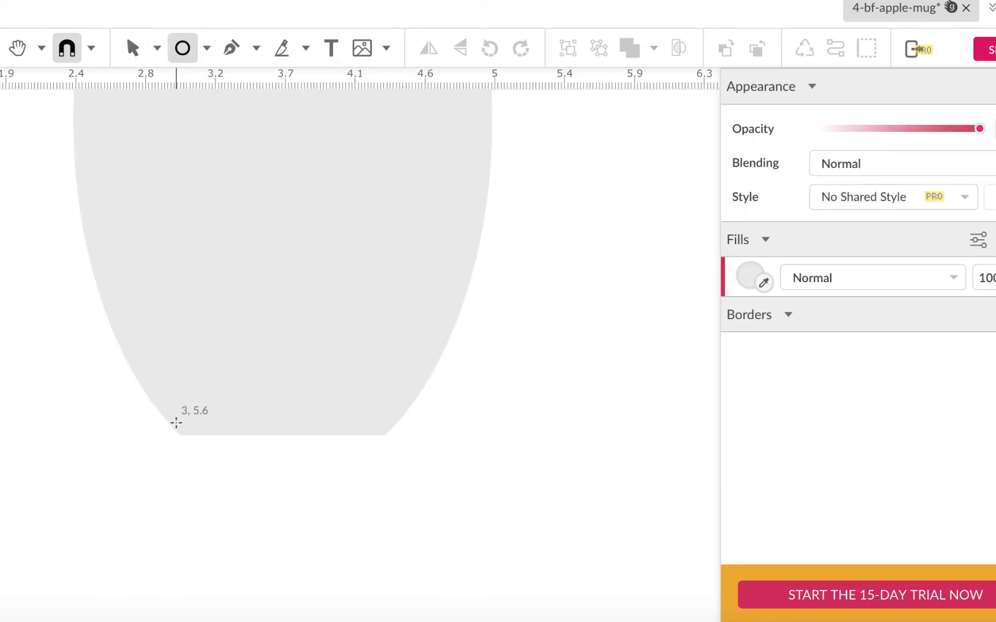
{"action": "mouse_move", "coordinate": [171, 427]}
{"action": "left_mouse_down"}
{"action": "mouse_move", "coordinate": [350, 462]}
{"action": "mouse_move", "coordinate": [393, 453]}
{"action": "left_mouse_up"}
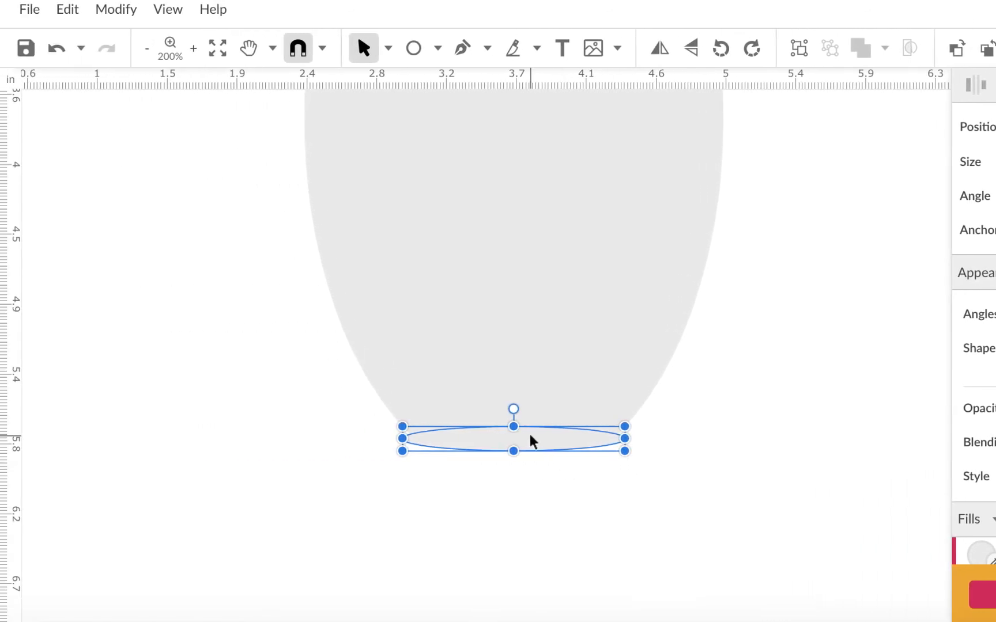
- Turn on Outline View and stretch the base ellipse's upper edge slightly upward over the mug's bottom edge
{"action": "left_click", "coordinate": [166, 11]}
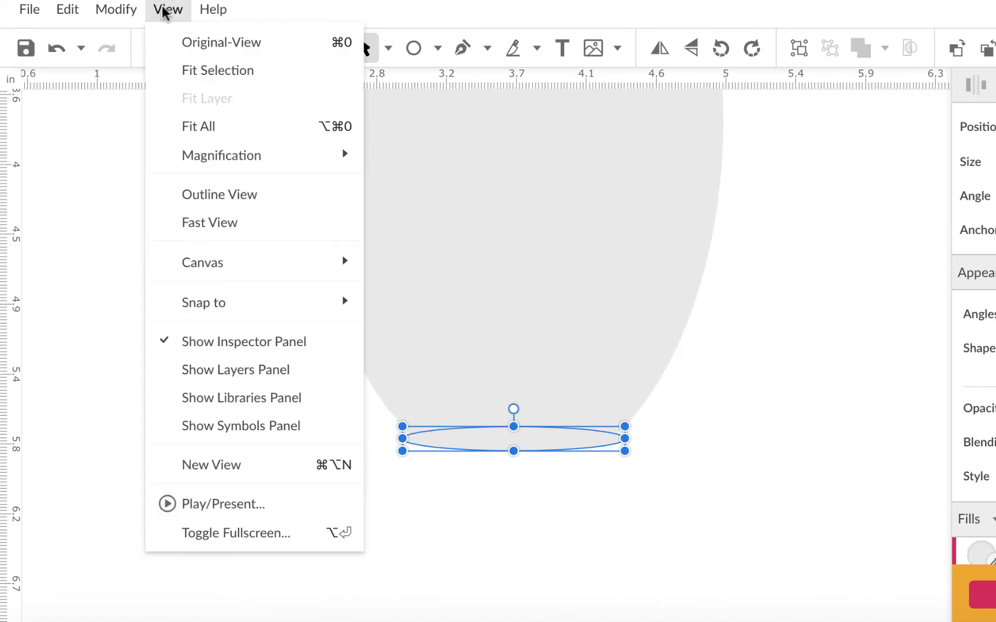
{"action": "left_click", "coordinate": [207, 196]}
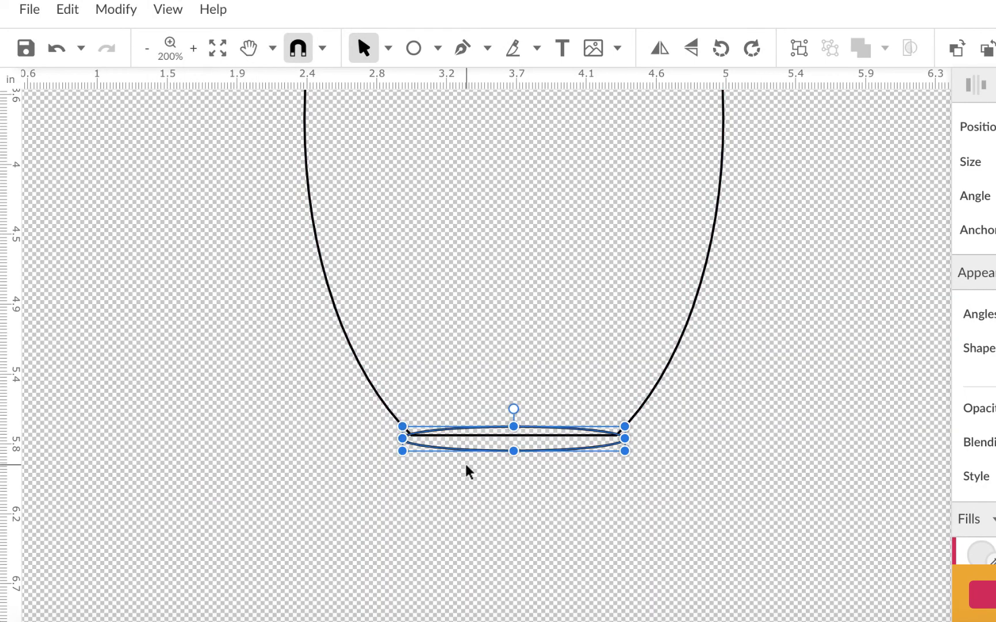
{"action": "key", "text": "ctrl+plus"}
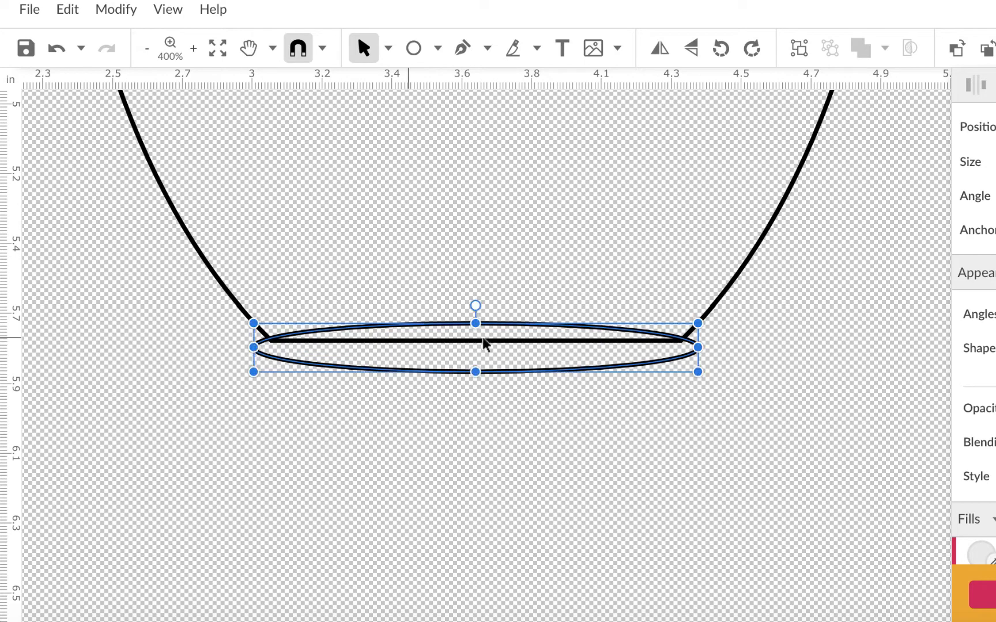
{"action": "left_click_drag", "start_coordinate": [475, 324], "coordinate": [478, 306]}
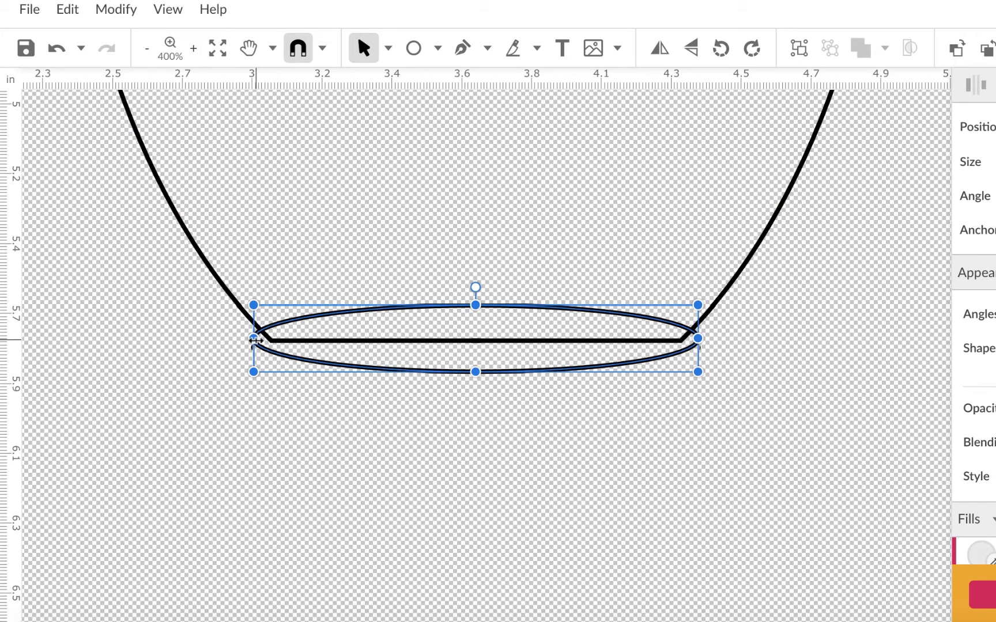
- Clear the selection and turn off Outline View with the whole mug in view
{"action": "left_click_drag", "start_coordinate": [608, 453], "coordinate": [582, 255]}
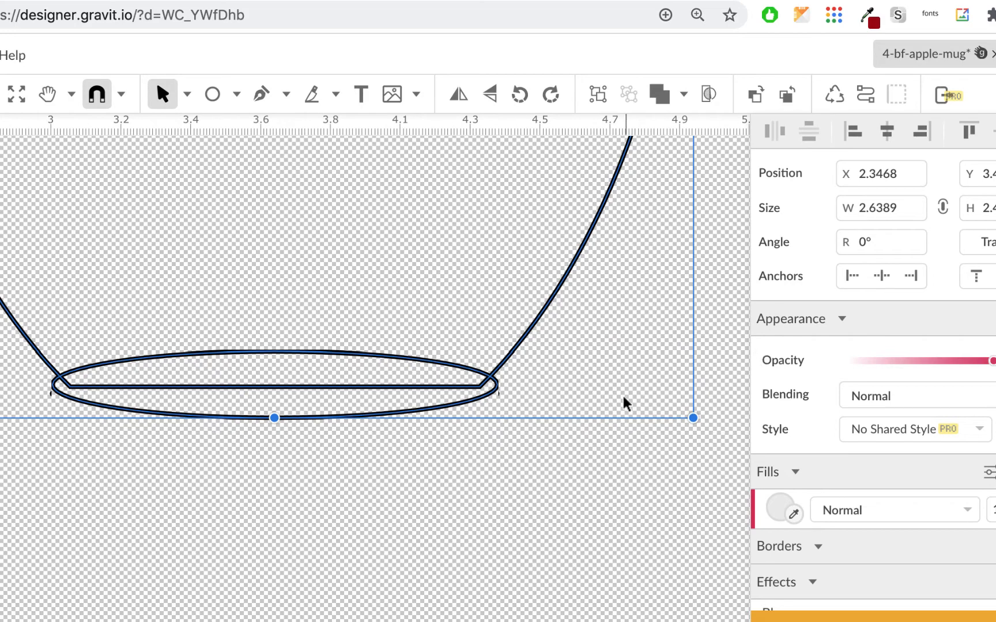
{"action": "left_click", "coordinate": [507, 455]}
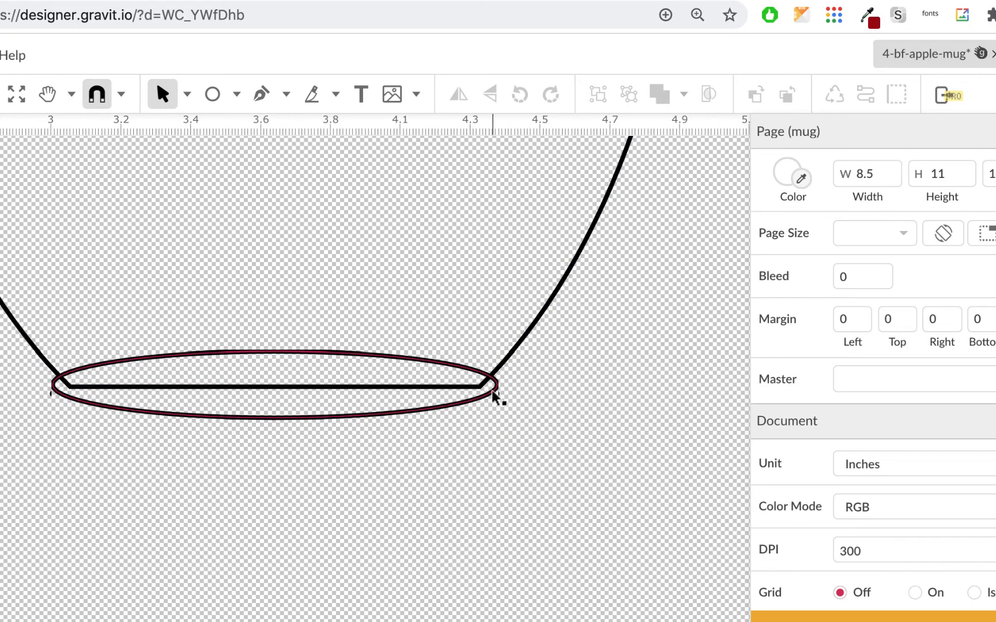
{"action": "key", "text": "super+minus"}
{"action": "key", "text": "super+minus"}
{"action": "key", "text": "super+minus"}
{"action": "scroll", "coordinate": [485, 385], "scroll_direction": "up", "scroll_amount": 2}
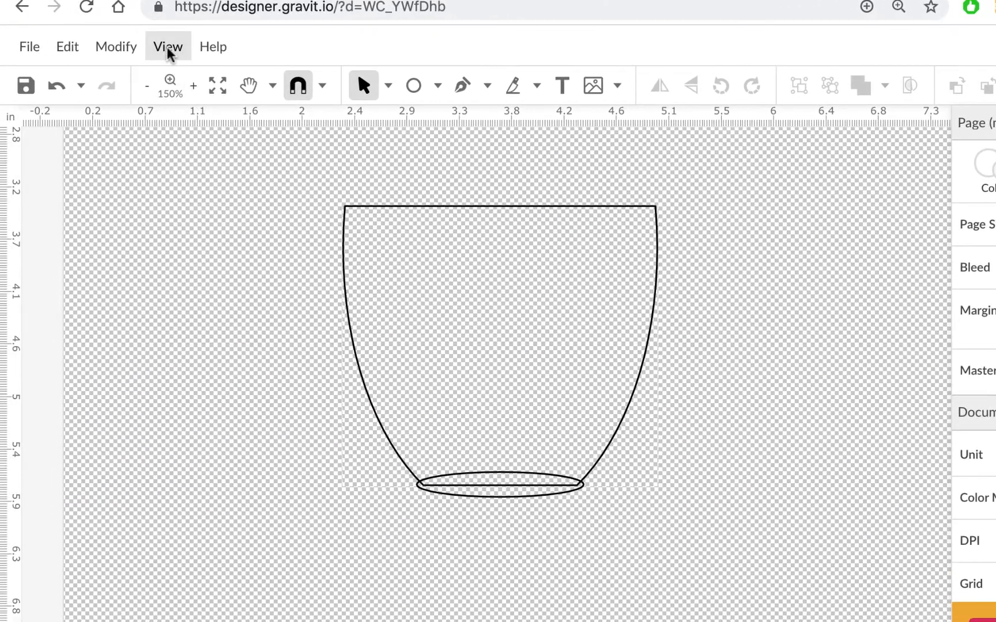
{"action": "left_click", "coordinate": [160, 48]}
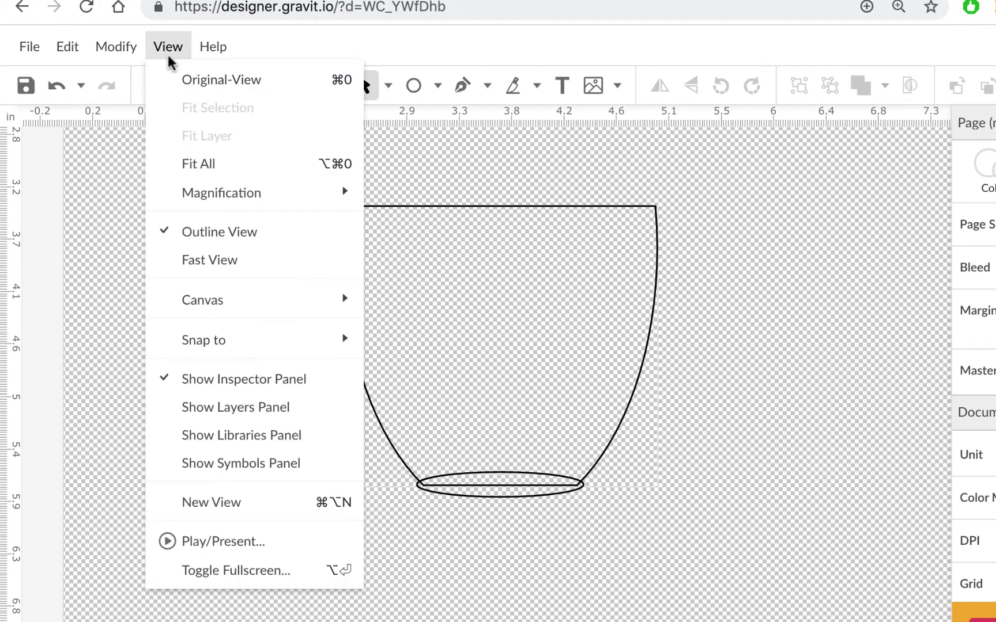
{"action": "left_click", "coordinate": [196, 236]}
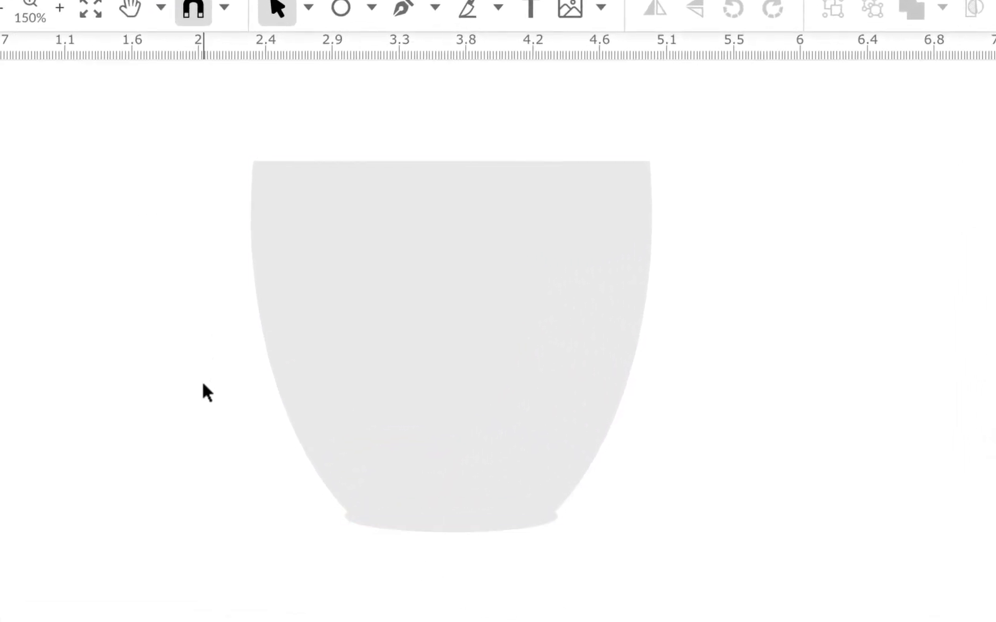
- Unite the base ellipse with the mug body, convert the result to a path, and clear the selection
{"action": "left_click_drag", "start_coordinate": [202, 395], "coordinate": [668, 579]}
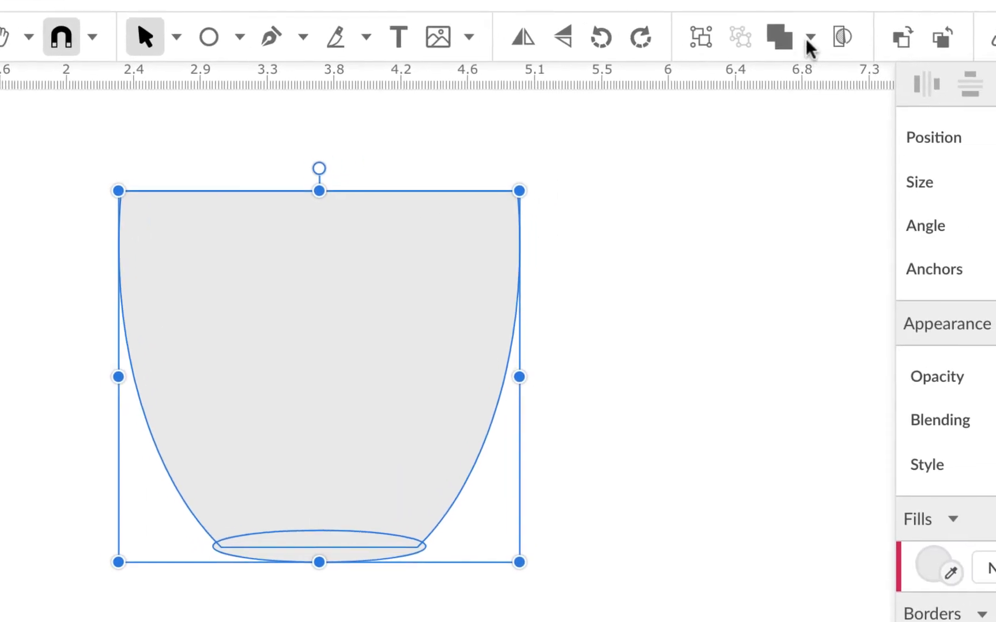
{"action": "left_click", "coordinate": [809, 38]}
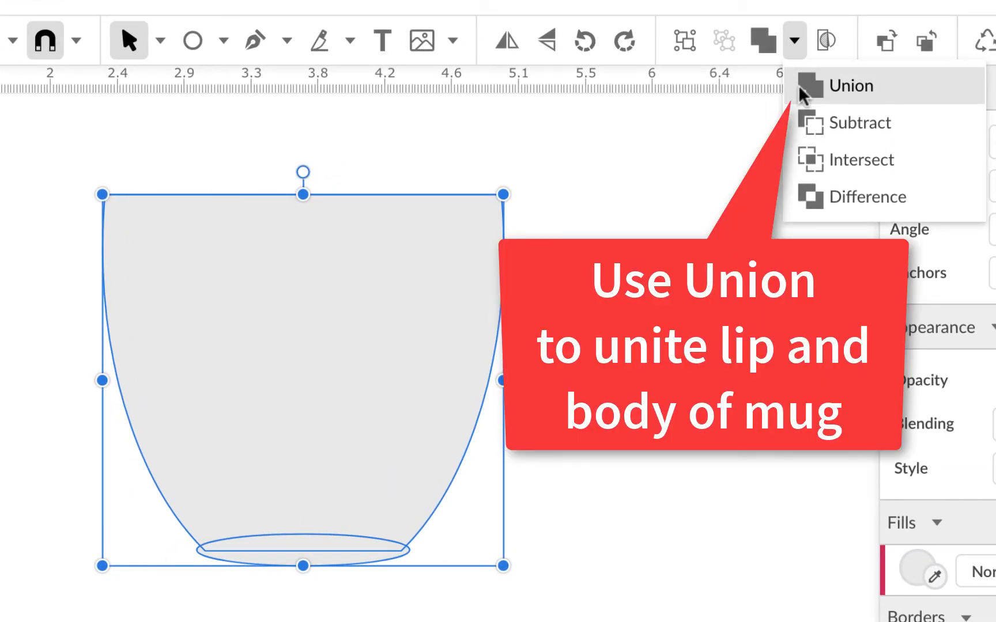
{"action": "left_click", "coordinate": [802, 94]}
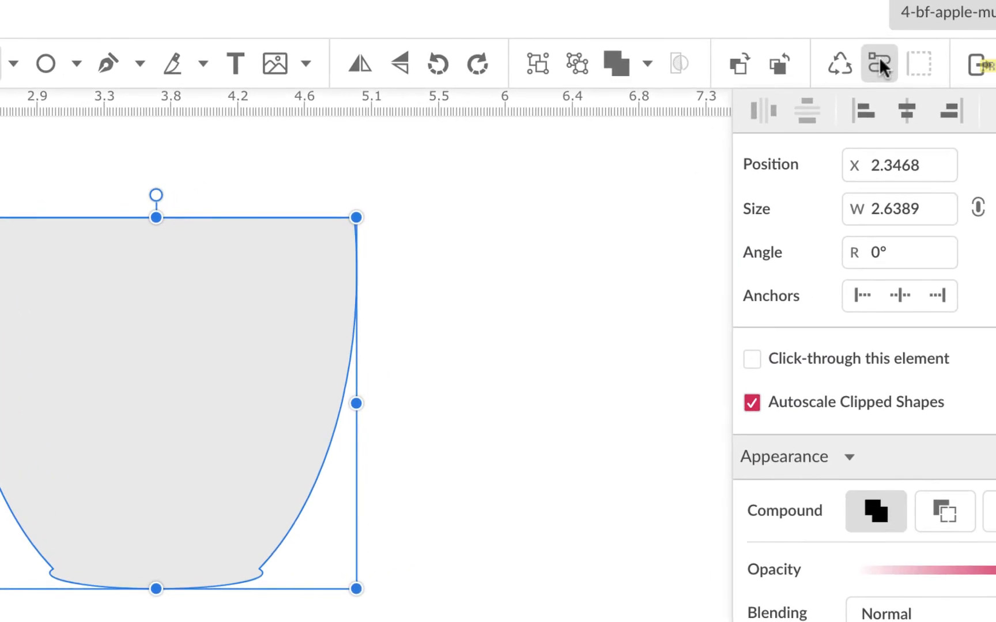
{"action": "left_click", "coordinate": [880, 63]}
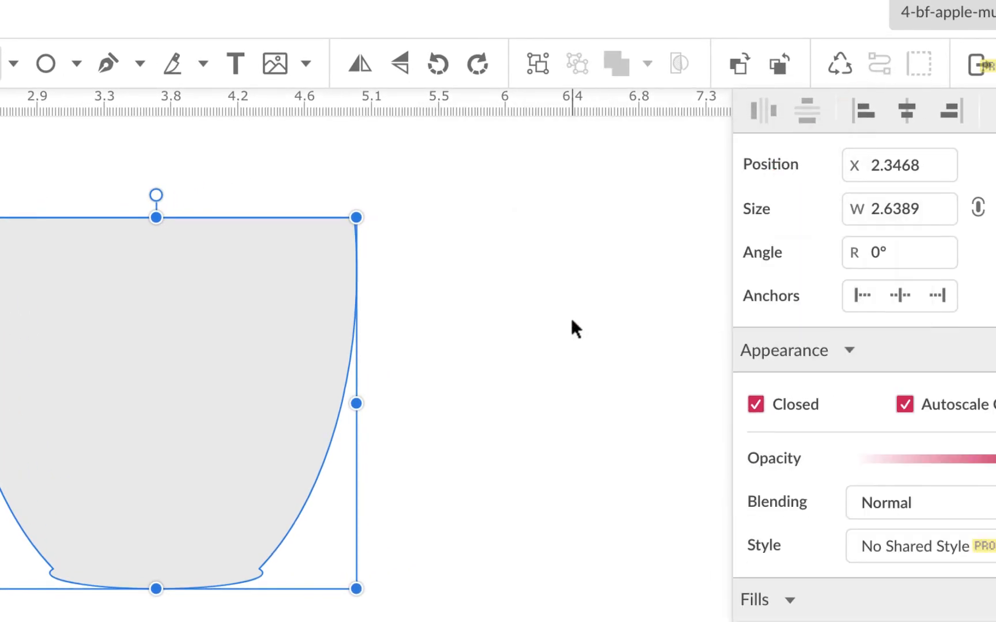
{"action": "left_click", "coordinate": [571, 329]}
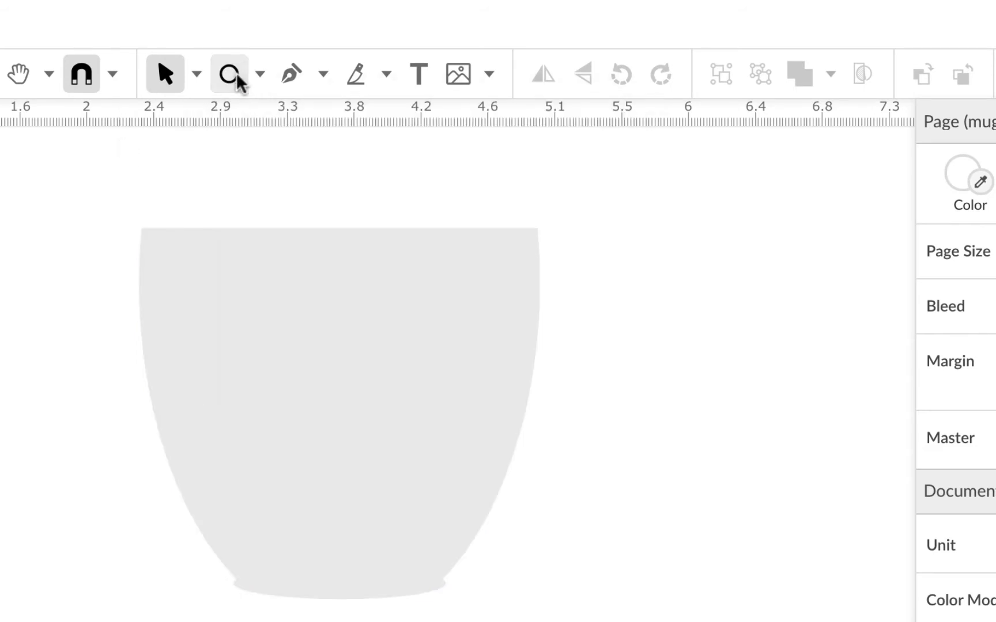
- Draw a thin, flat ellipse over the mug's top edge spanning the body's full width, and turn on Outline View
{"action": "left_click", "coordinate": [238, 76]}
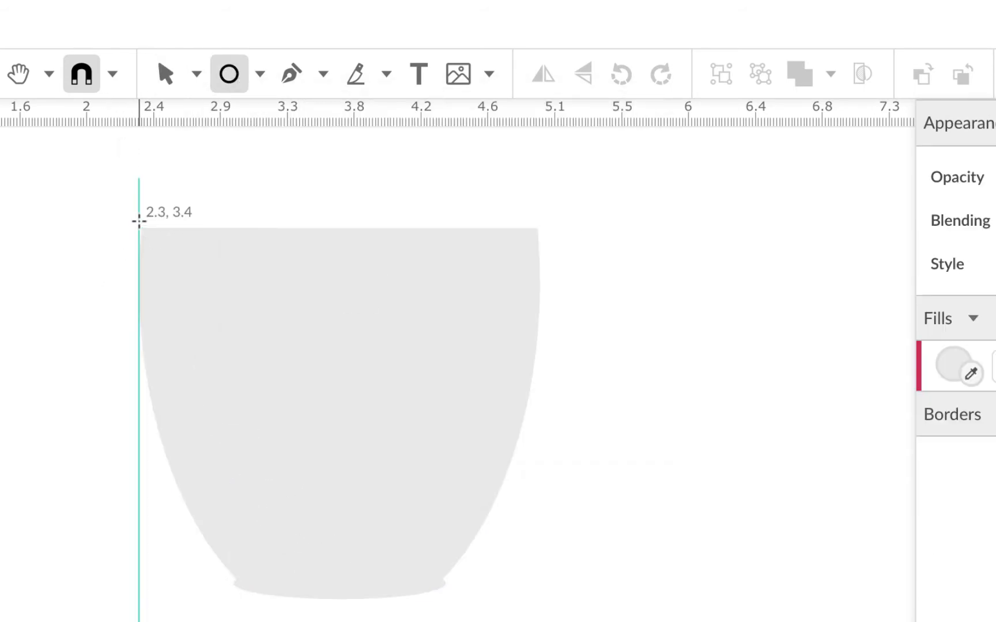
{"action": "left_click_drag", "start_coordinate": [138, 220], "coordinate": [539, 254]}
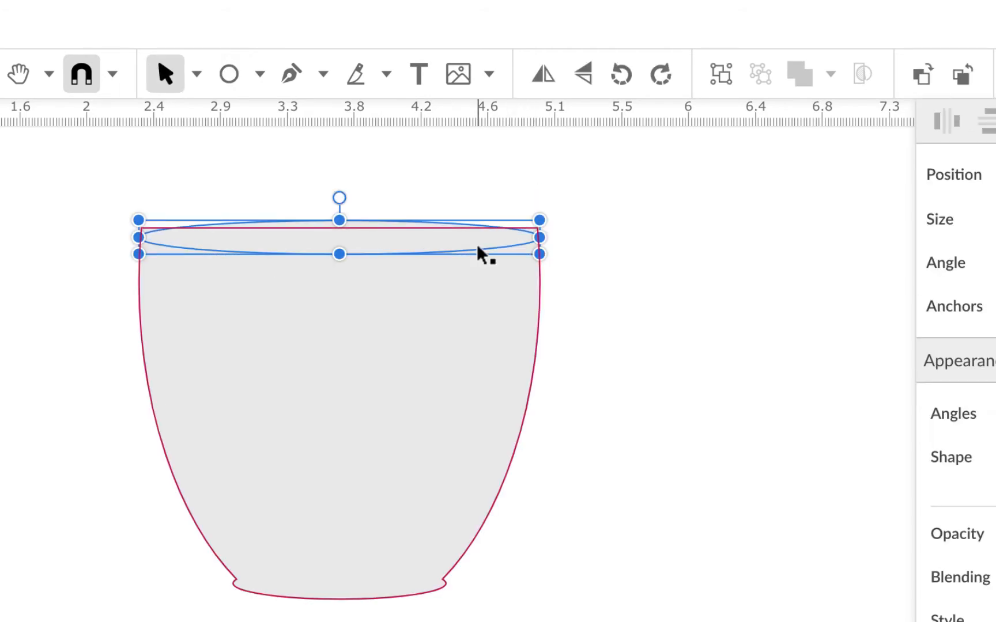
{"action": "key", "text": "ctrl+plus"}
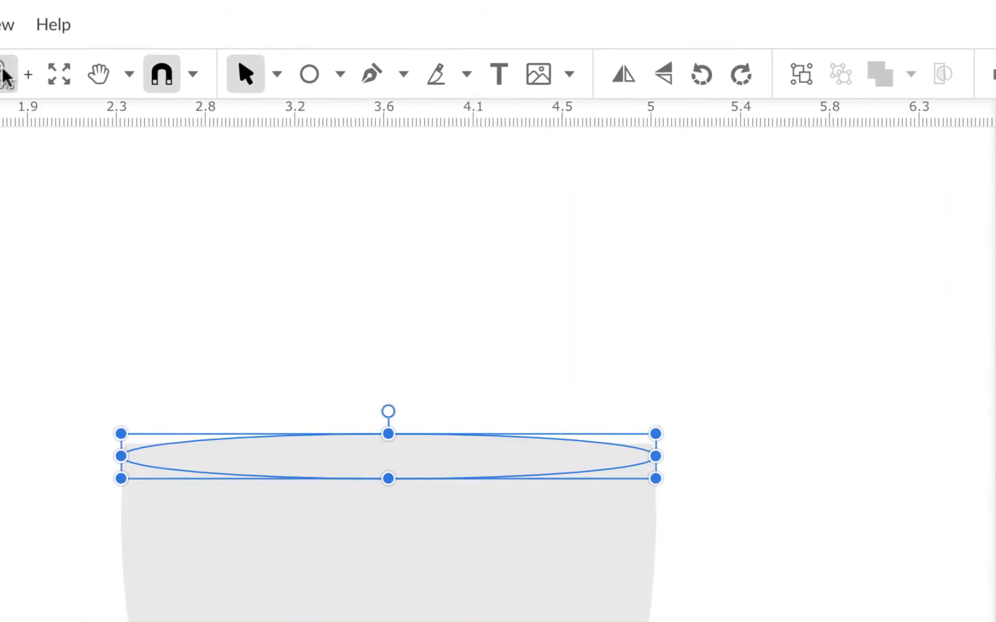
{"action": "left_click", "coordinate": [204, 26]}
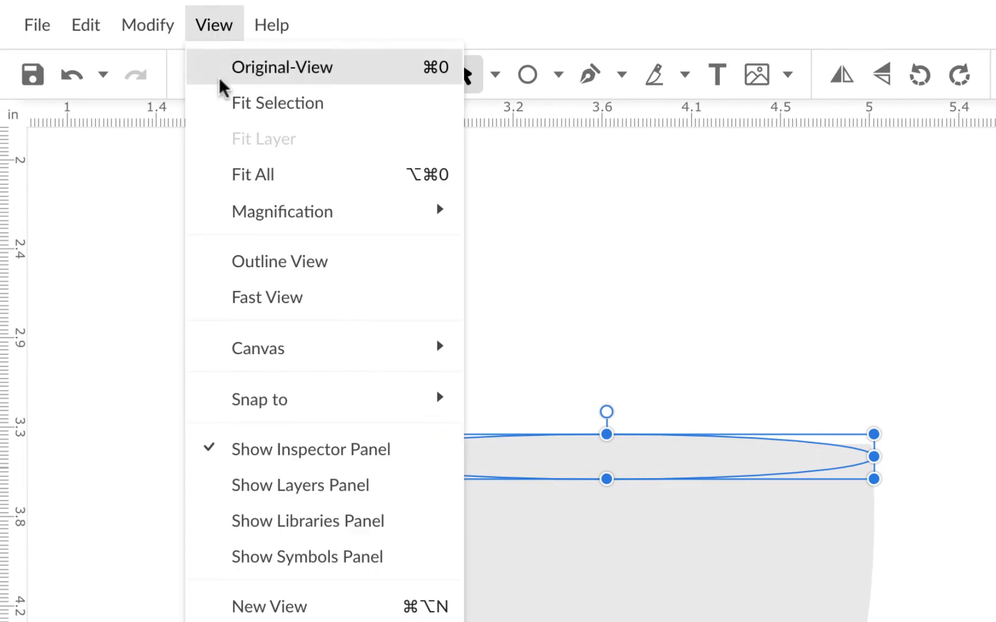
{"action": "left_click", "coordinate": [266, 277]}
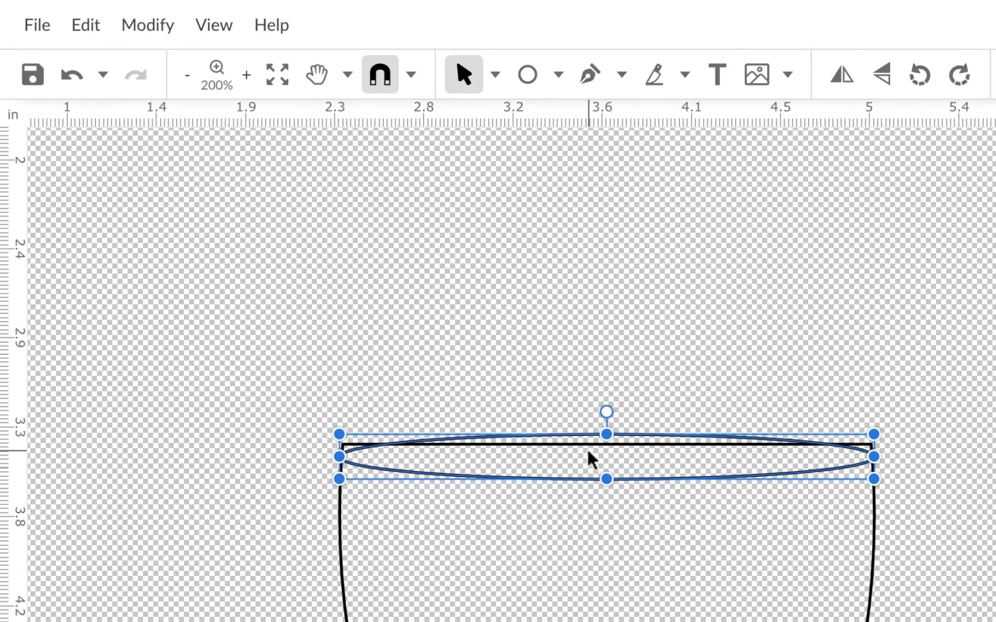
- Stretch the rim ellipse upward and pull in both its ends to meet the mug's upper corners
{"action": "key", "text": "ctrl+plus"}
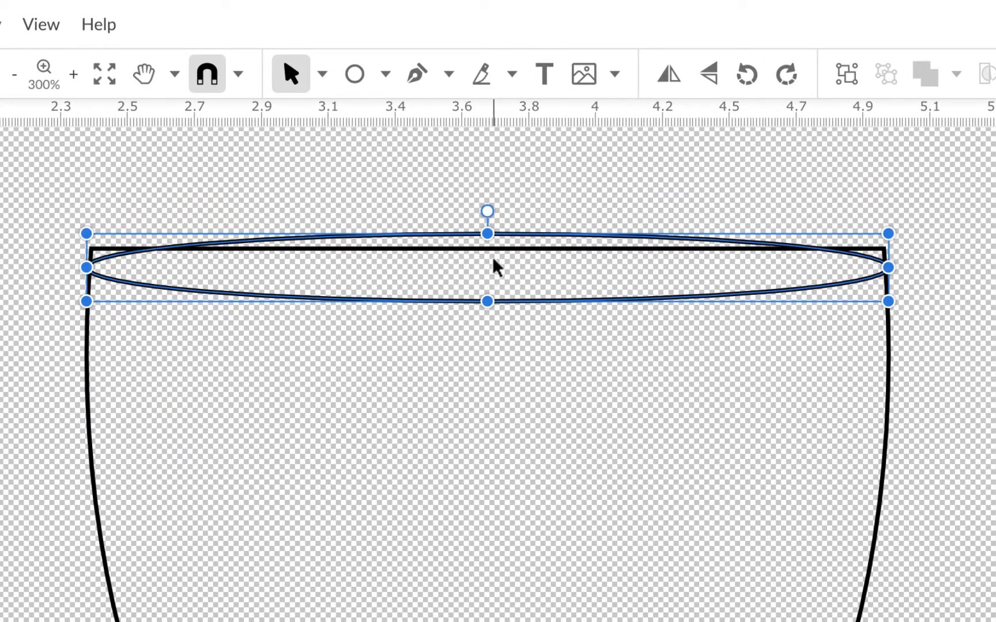
{"action": "left_click_drag", "start_coordinate": [486, 233], "coordinate": [487, 199]}
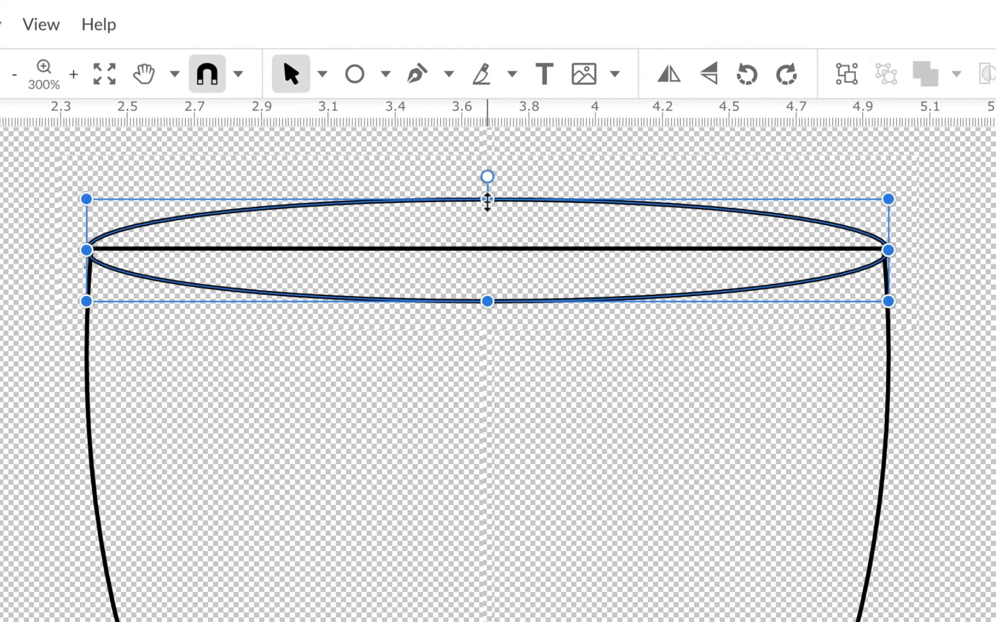
{"action": "mouse_move", "coordinate": [87, 250]}
{"action": "left_mouse_down"}
{"action": "mouse_move", "coordinate": [106, 249]}
{"action": "mouse_move", "coordinate": [47, 250]}
{"action": "mouse_move", "coordinate": [110, 250]}
{"action": "mouse_move", "coordinate": [90, 249]}
{"action": "left_mouse_up"}
{"action": "mouse_move", "coordinate": [888, 251]}
{"action": "left_mouse_down"}
{"action": "mouse_move", "coordinate": [863, 252]}
{"action": "mouse_move", "coordinate": [888, 250]}
{"action": "left_mouse_up"}
{"action": "left_click", "coordinate": [932, 266]}
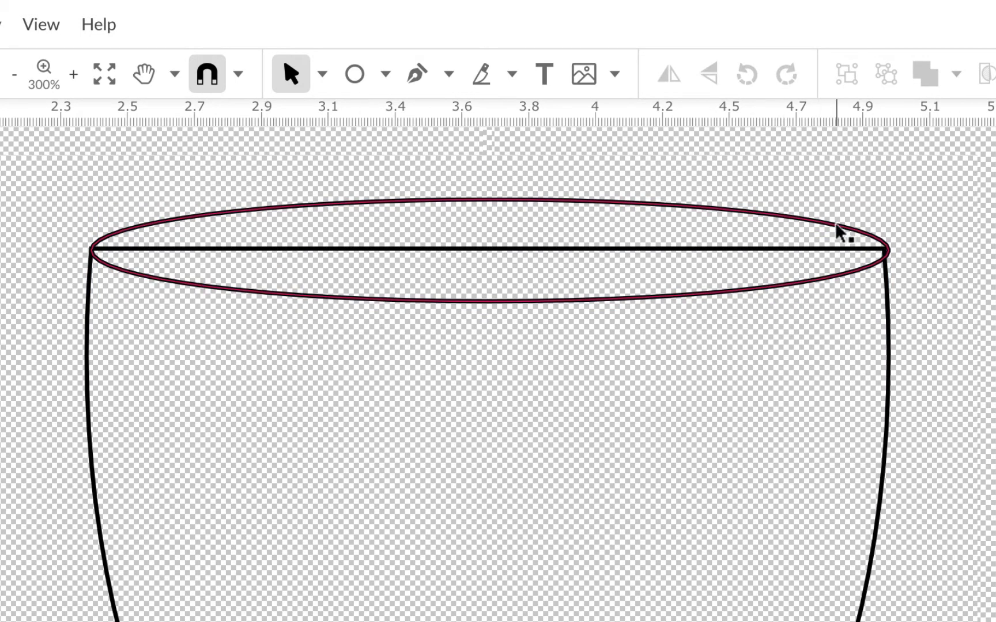
{"action": "left_click", "coordinate": [879, 244]}
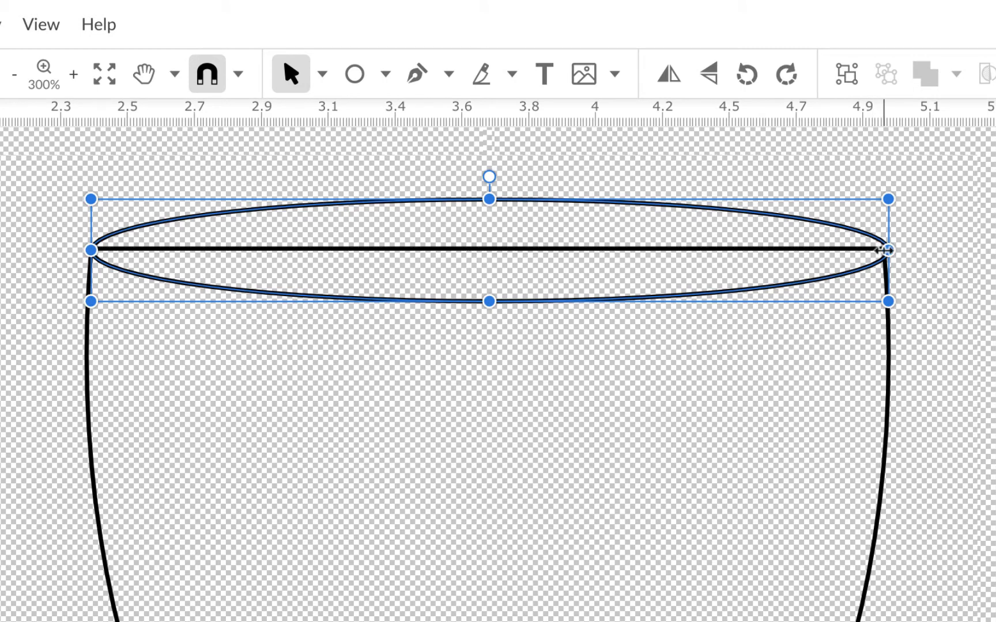
{"action": "left_click_drag", "start_coordinate": [887, 250], "coordinate": [883, 251]}
{"action": "left_click", "coordinate": [943, 242]}
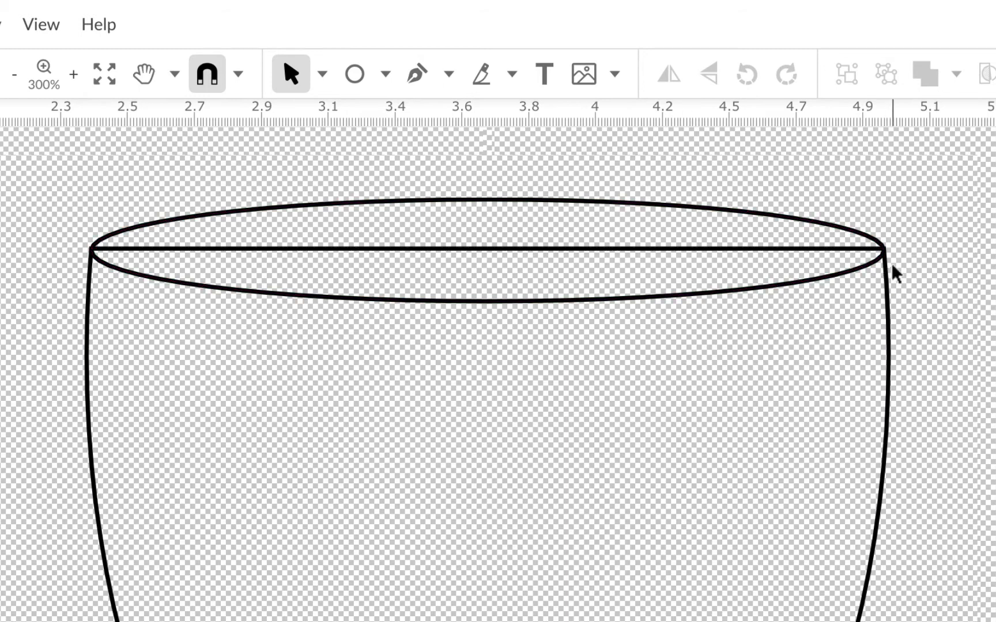
- Flatten the rim ellipse slightly, center it vertically on the mug's top edge, and turn off Outline View
{"action": "left_click", "coordinate": [569, 203]}
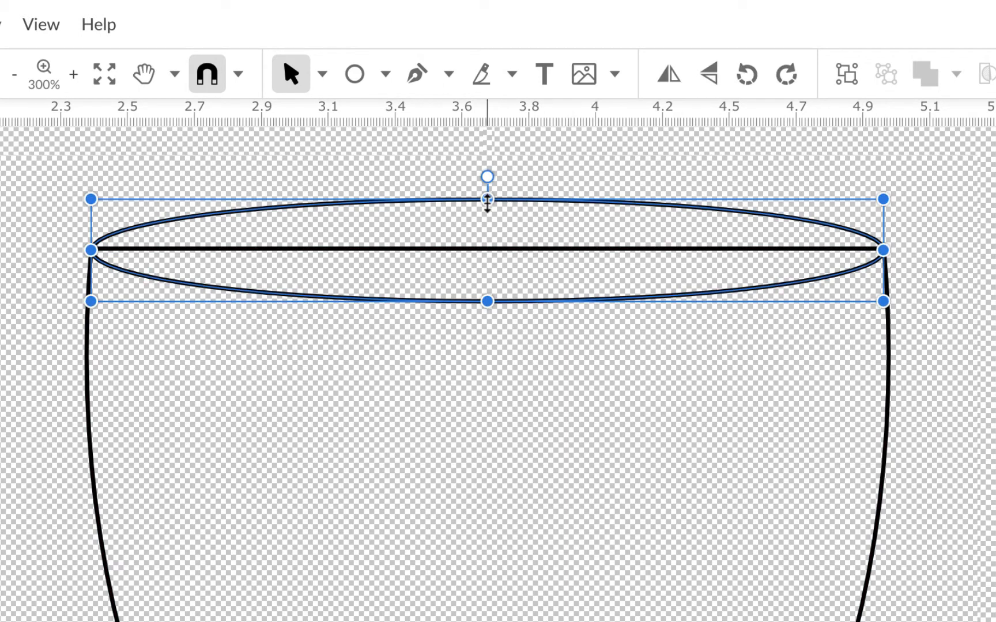
{"action": "left_click_drag", "start_coordinate": [487, 199], "coordinate": [487, 207]}
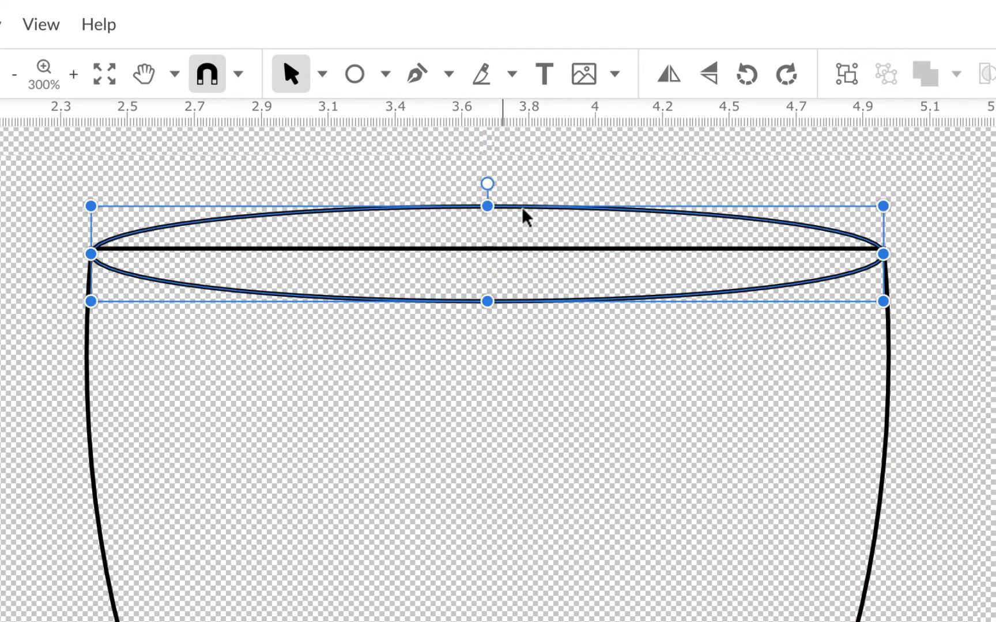
{"action": "left_click", "coordinate": [933, 195]}
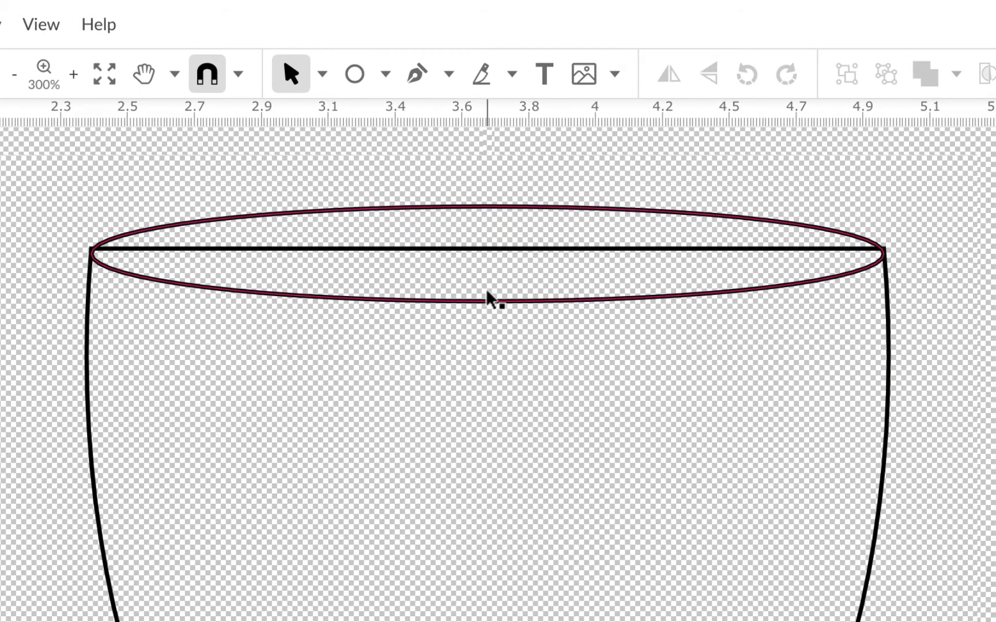
{"action": "left_click", "coordinate": [452, 304]}
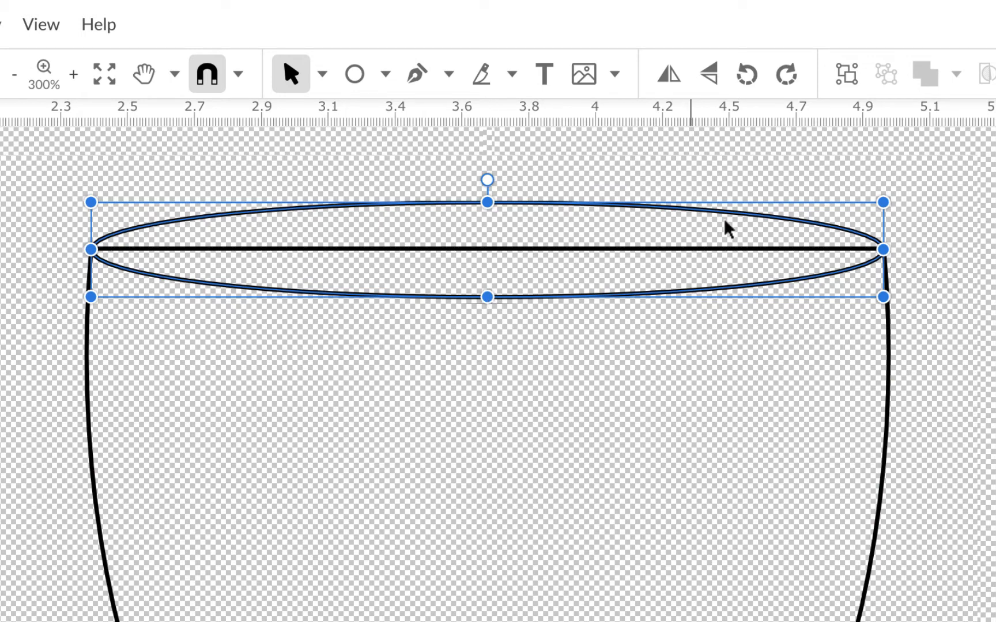
{"action": "left_click", "coordinate": [993, 245]}
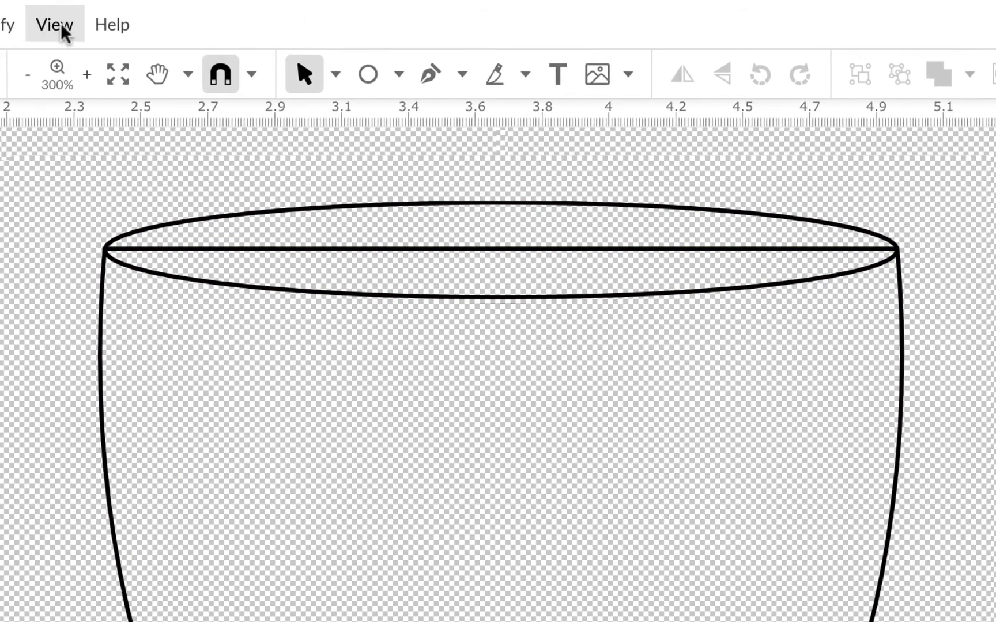
{"action": "left_click", "coordinate": [49, 26]}
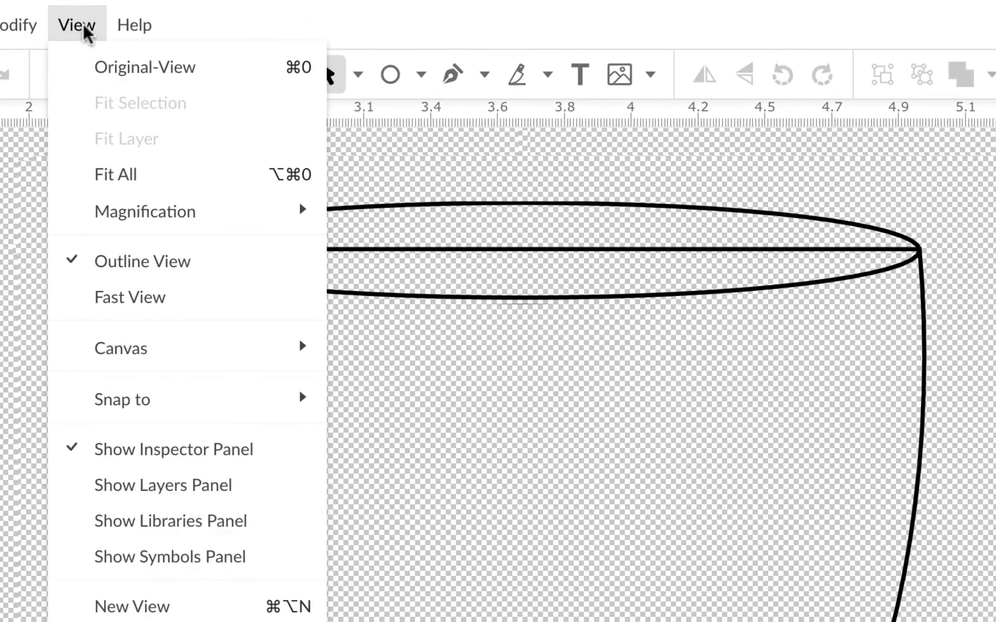
{"action": "left_click", "coordinate": [164, 276]}
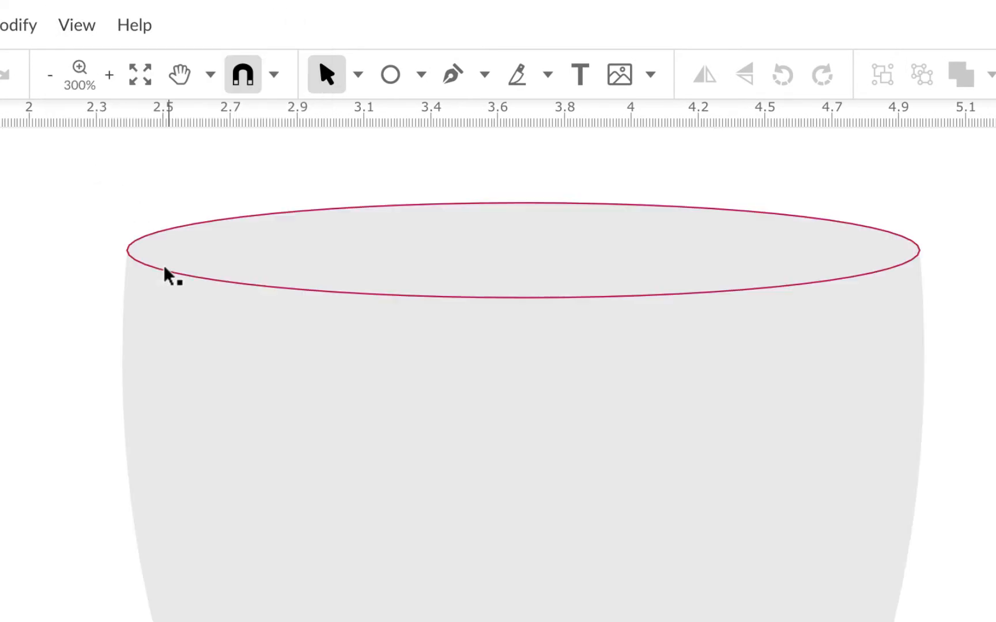
- Unite the rim ellipse with the mug body and convert the result to a path
{"action": "left_click_drag", "start_coordinate": [84, 216], "coordinate": [306, 363]}
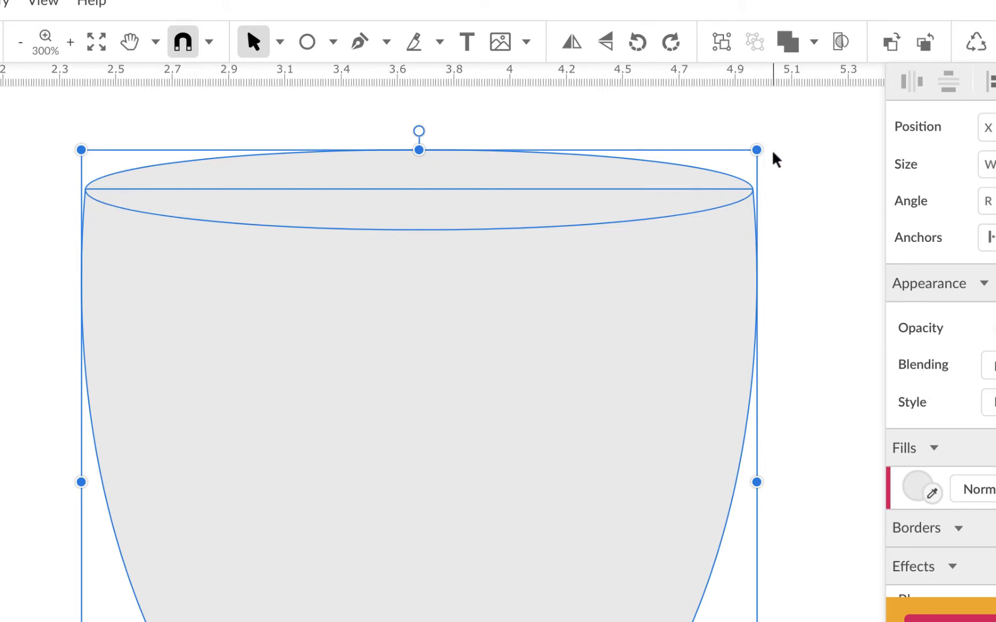
{"action": "left_click", "coordinate": [814, 41]}
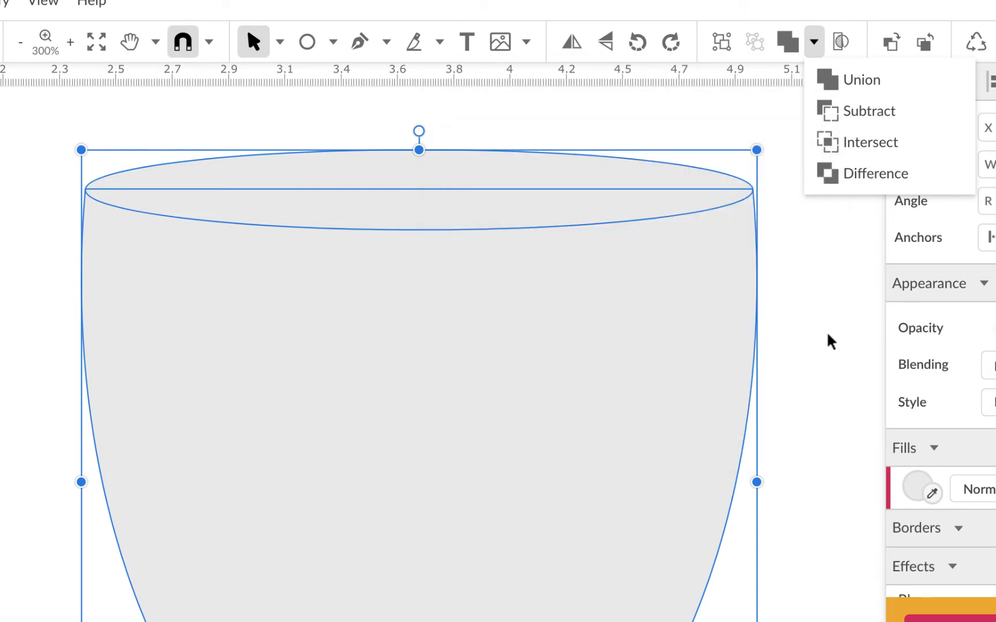
{"action": "left_click", "coordinate": [859, 86]}
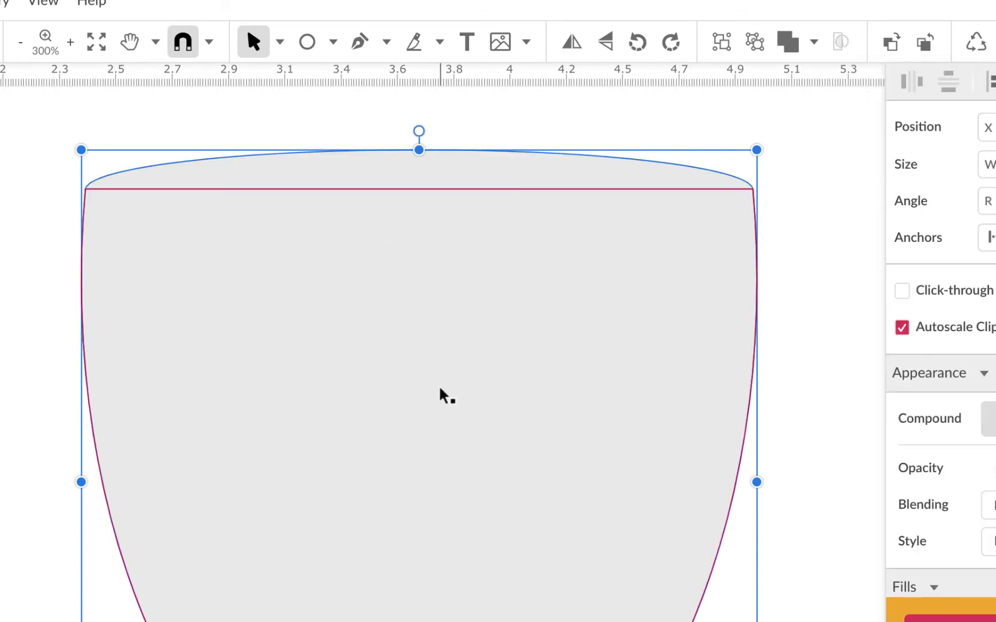
{"action": "left_click", "coordinate": [872, 56]}
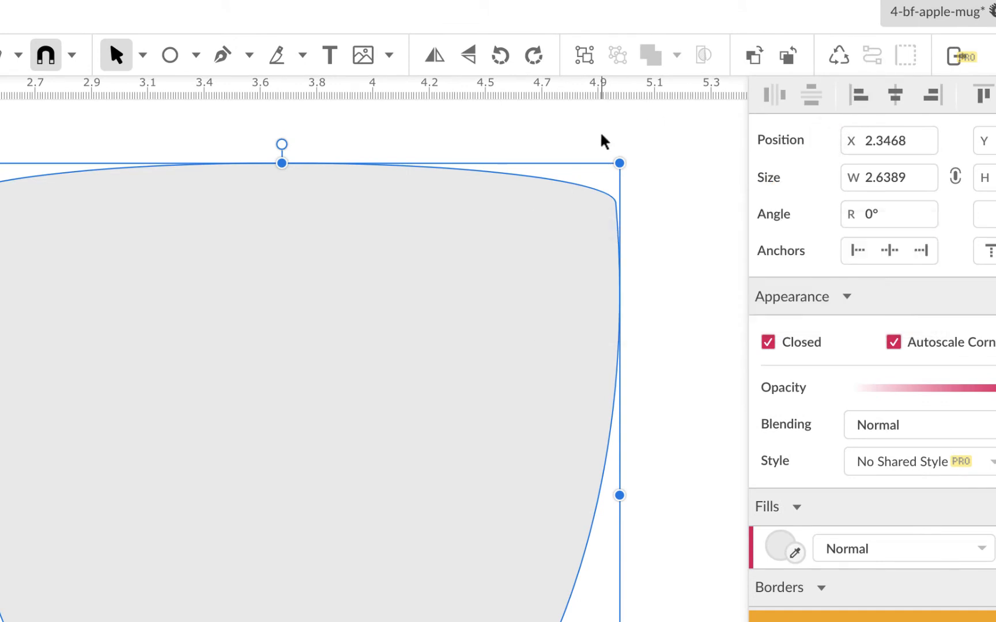
- Show the Layers panel alongside the whole mug and clear the selection
{"action": "key", "text": "super+minus"}
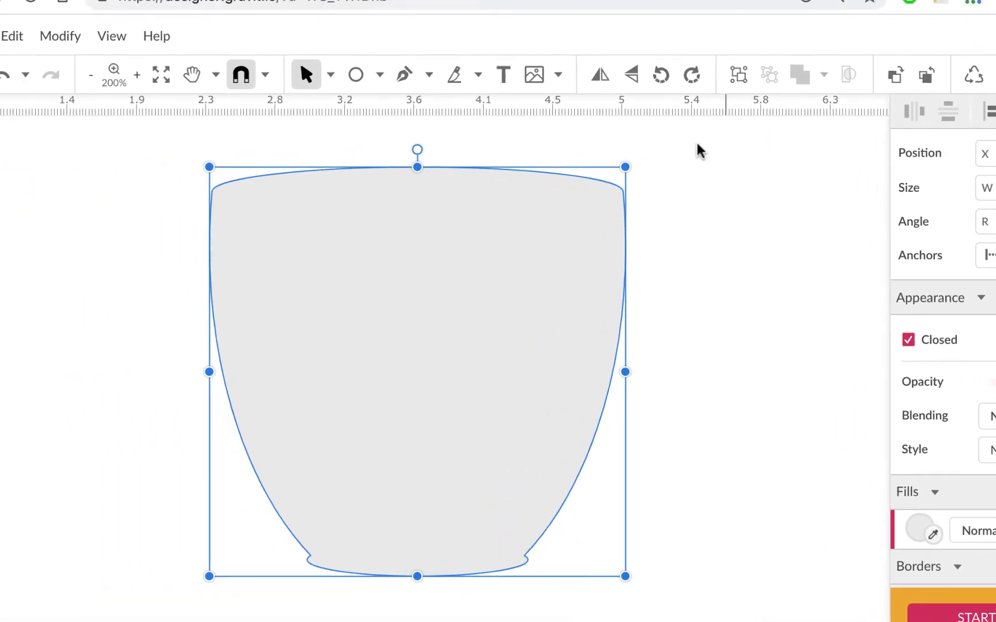
{"action": "left_click", "coordinate": [102, 37]}
{"action": "left_click", "coordinate": [173, 393]}
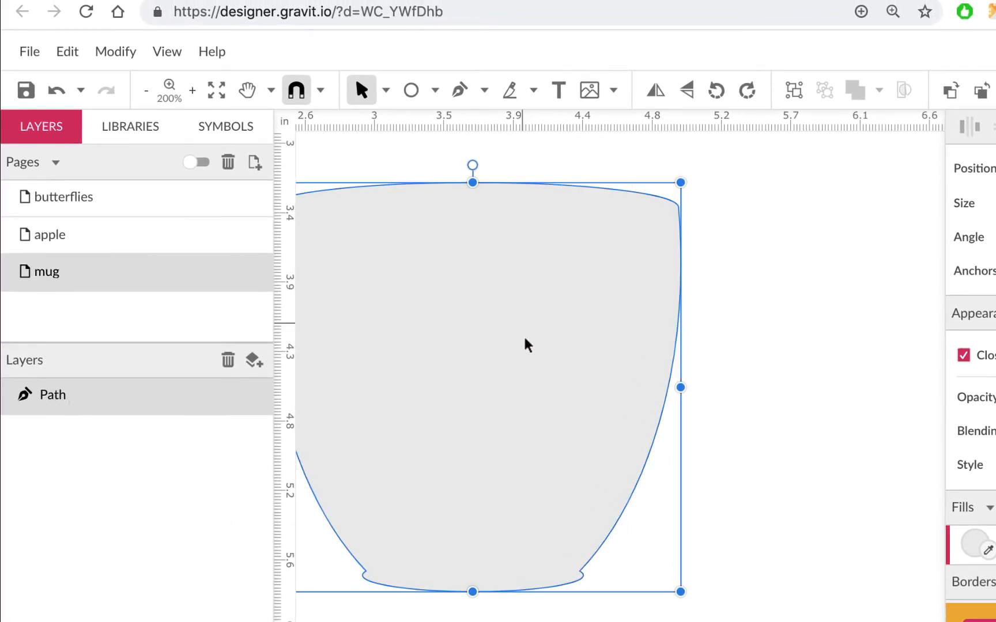
{"action": "scroll", "coordinate": [722, 451], "scroll_direction": "left", "scroll_amount": 3}
{"action": "scroll", "coordinate": [722, 450], "scroll_direction": "up", "scroll_amount": 1}
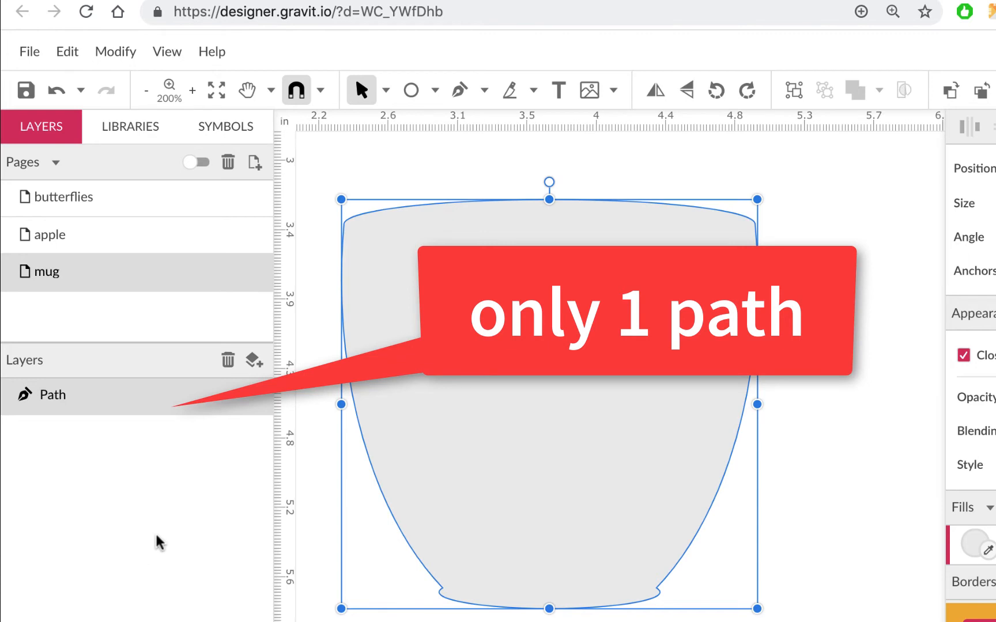
{"action": "left_click", "coordinate": [858, 269]}
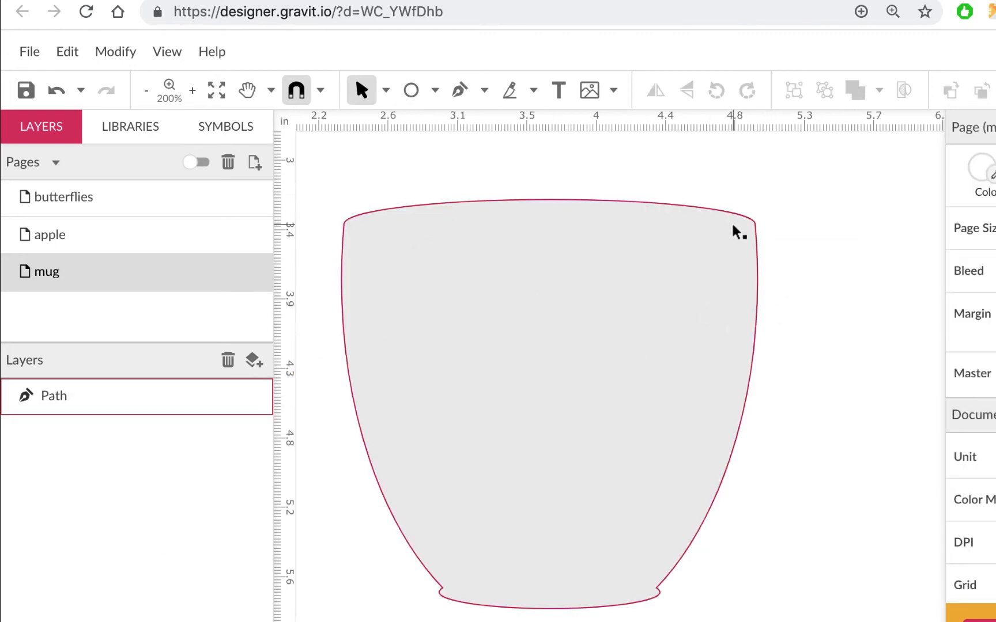
- Draw an ellipse for the mug's opening just inside the rim and adjust it to about 2.53 in wide and 0.28 in high
{"action": "left_click", "coordinate": [434, 91]}
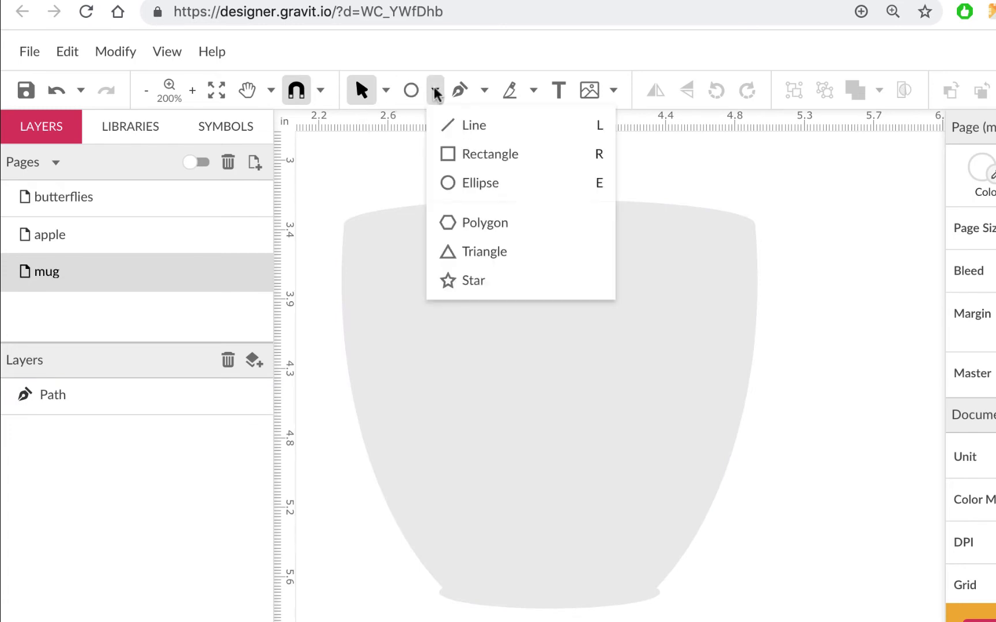
{"action": "left_click", "coordinate": [478, 182]}
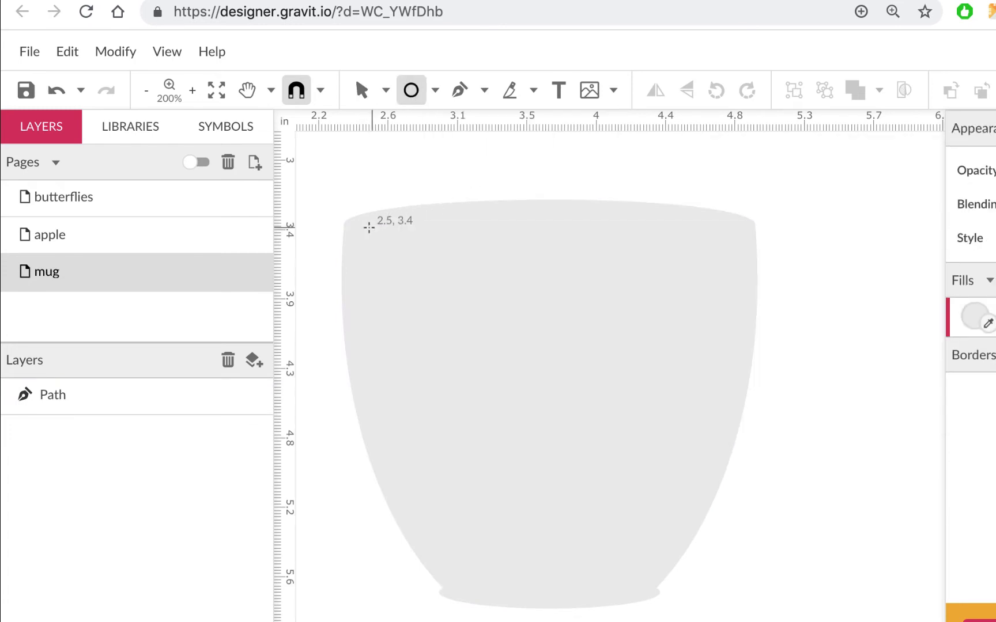
{"action": "left_click_drag", "start_coordinate": [361, 223], "coordinate": [748, 291]}
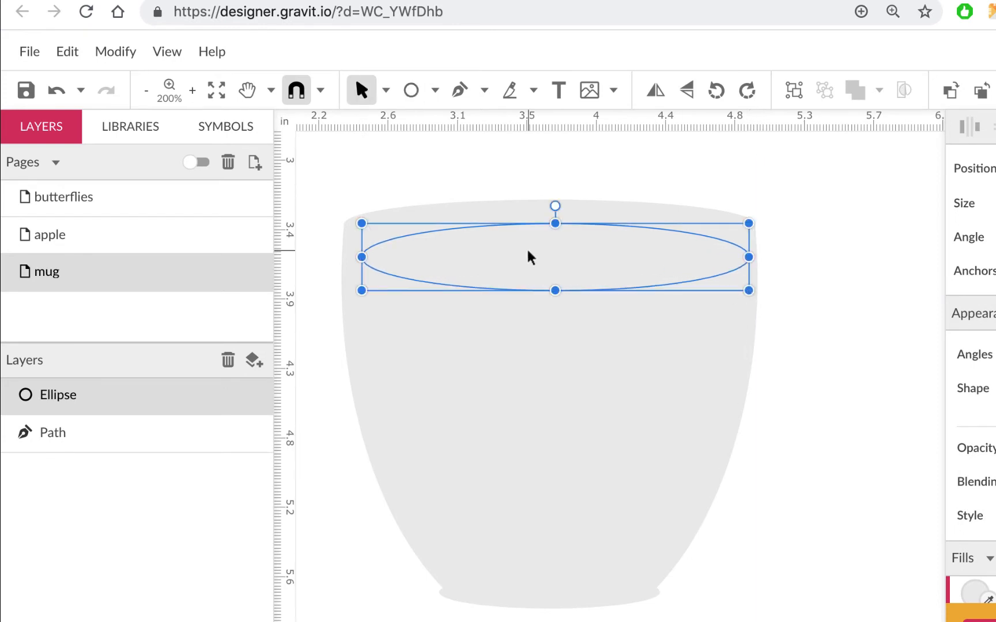
{"action": "left_click_drag", "start_coordinate": [361, 257], "coordinate": [349, 258]}
{"action": "left_click_drag", "start_coordinate": [548, 224], "coordinate": [548, 206]}
{"action": "left_click_drag", "start_coordinate": [548, 291], "coordinate": [553, 251]}
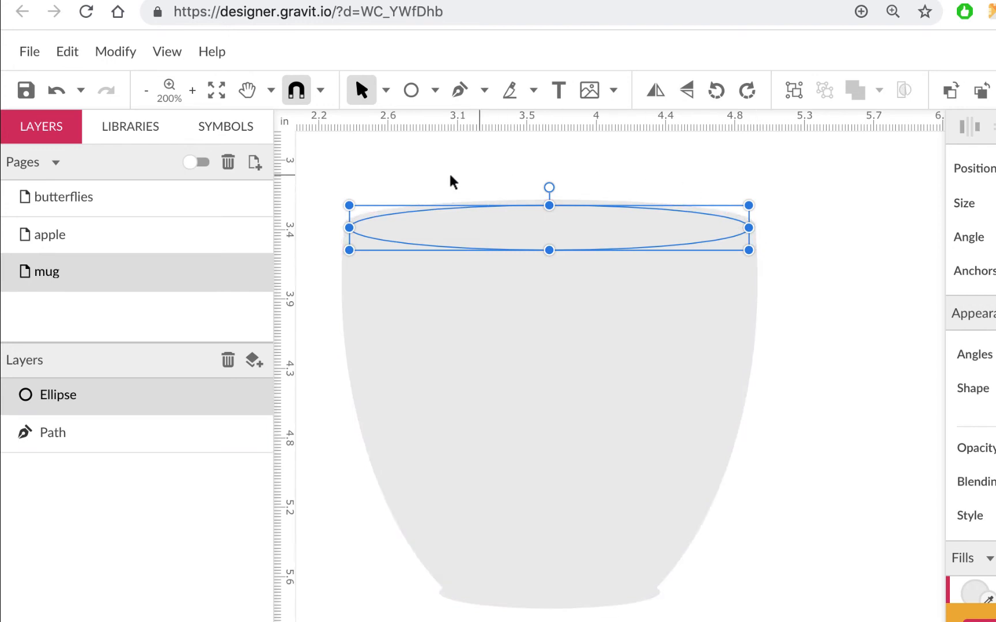
- Fill the mug's opening ellipse with a dark coffee brown, #664616
{"action": "left_click", "coordinate": [974, 593]}
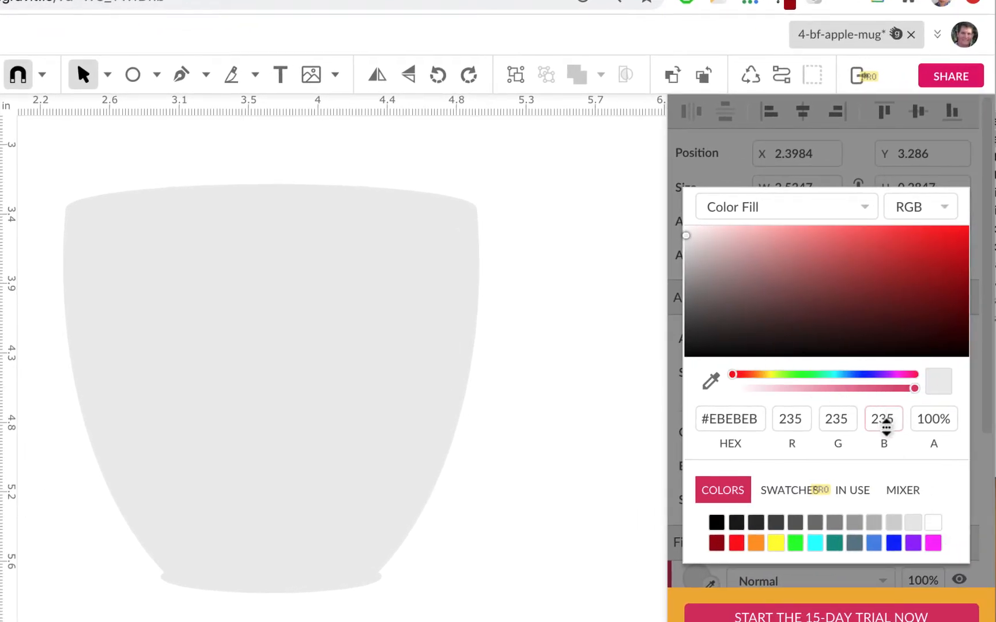
{"action": "left_click", "coordinate": [755, 542]}
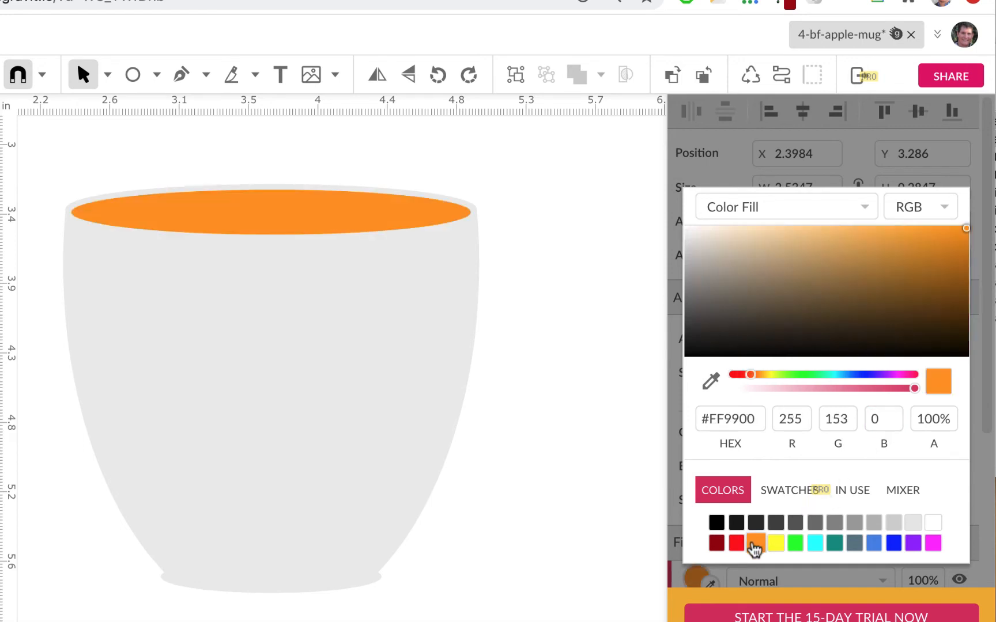
{"action": "left_click", "coordinate": [952, 287]}
{"action": "left_click", "coordinate": [931, 300]}
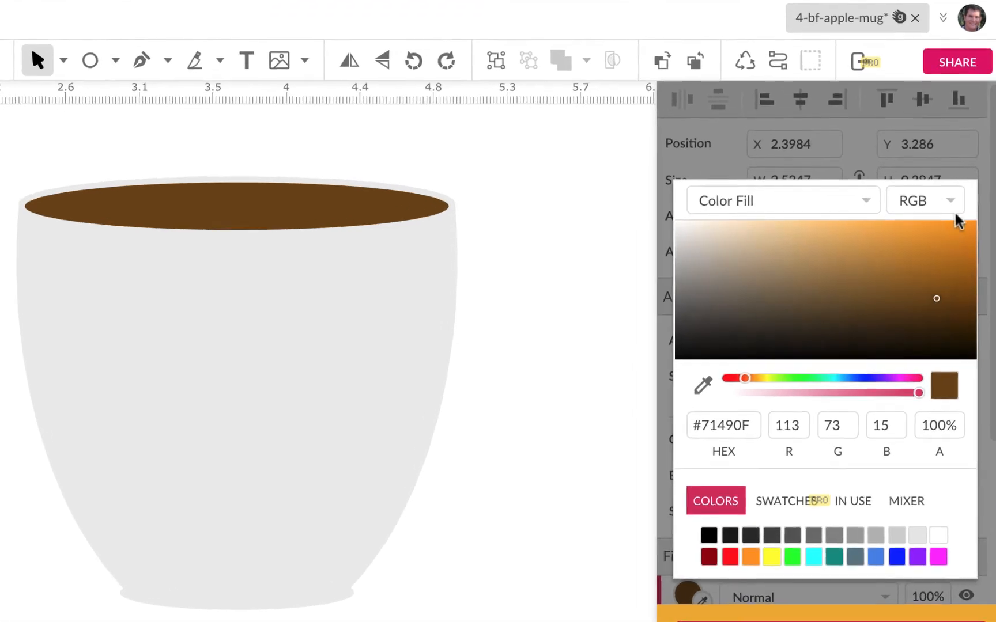
{"action": "left_click", "coordinate": [823, 307]}
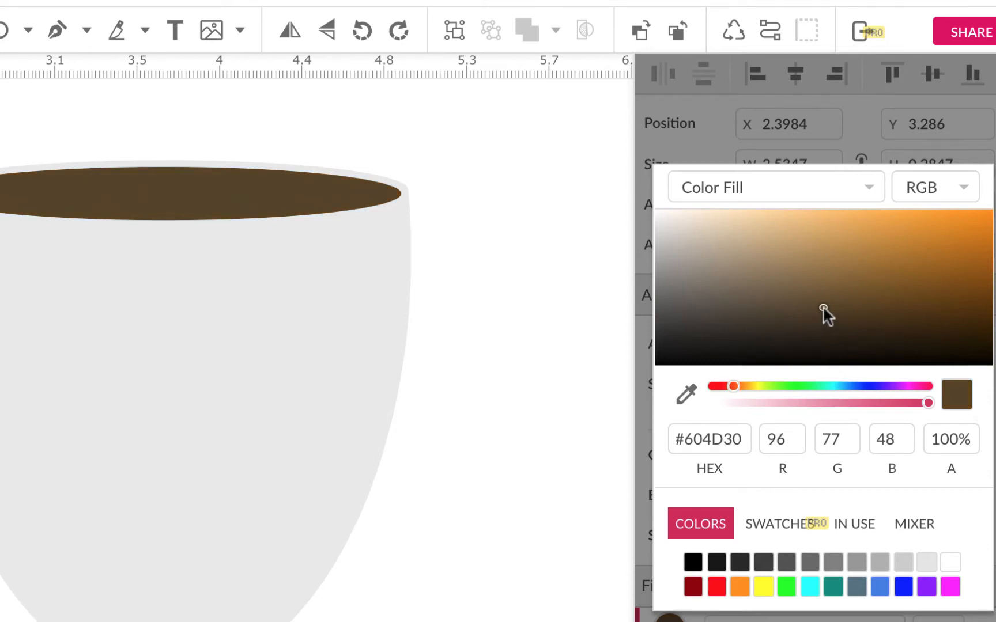
{"action": "left_click", "coordinate": [882, 299]}
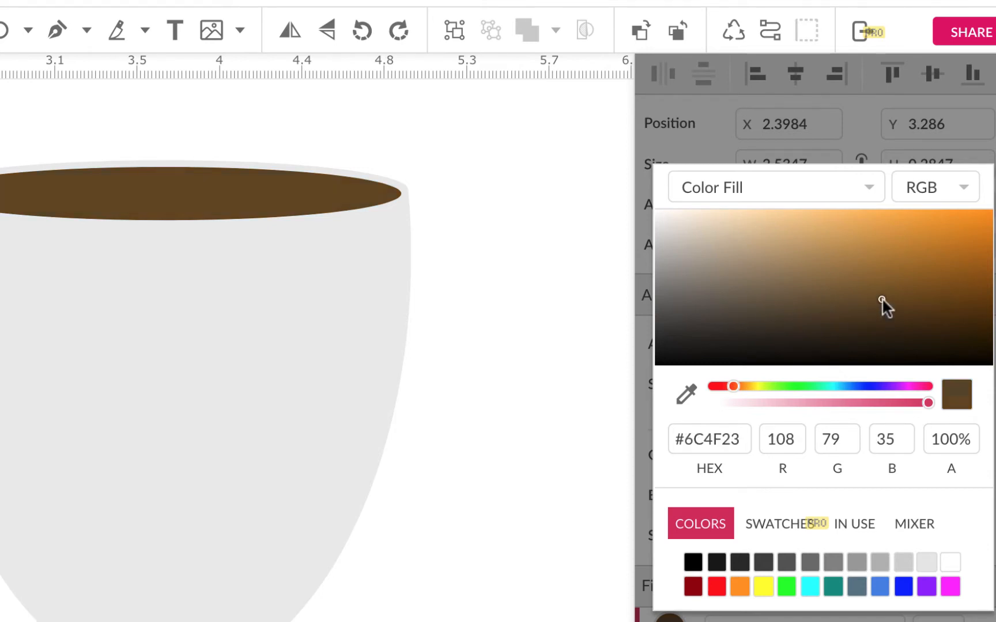
{"action": "left_click", "coordinate": [940, 276]}
{"action": "left_click", "coordinate": [913, 304]}
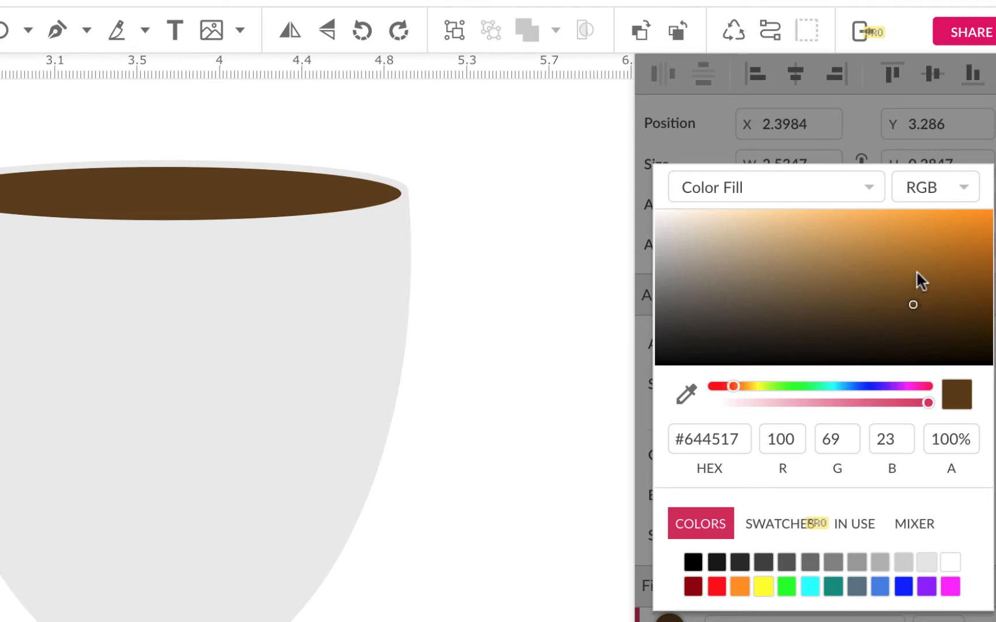
{"action": "left_click", "coordinate": [918, 233]}
{"action": "left_click", "coordinate": [918, 304]}
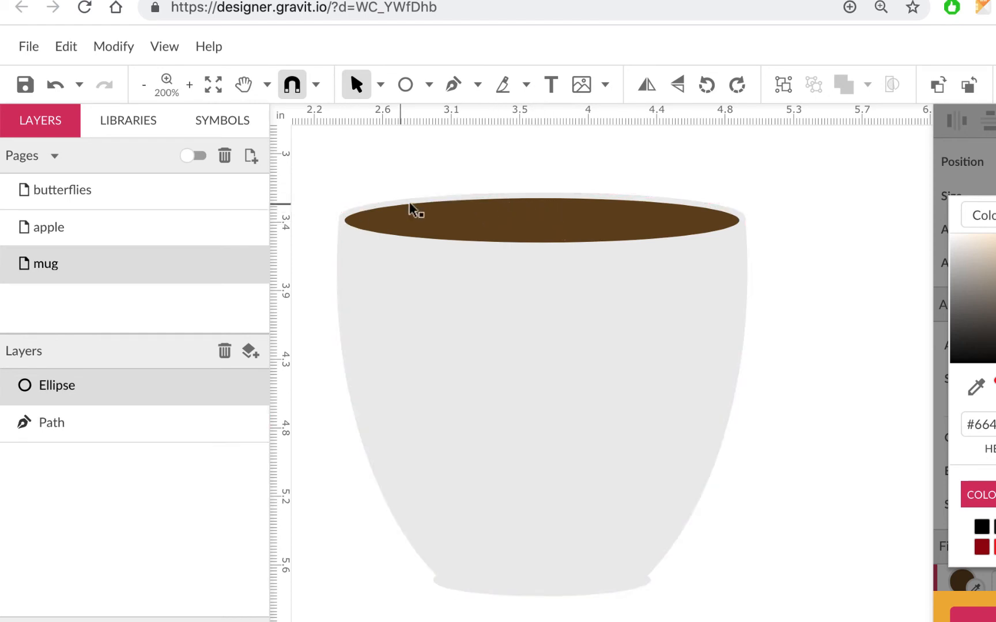
- Shrink the brown ellipse slightly and center it horizontally inside the mug's rim, leaving an even margin on both sides
{"action": "left_click", "coordinate": [672, 225]}
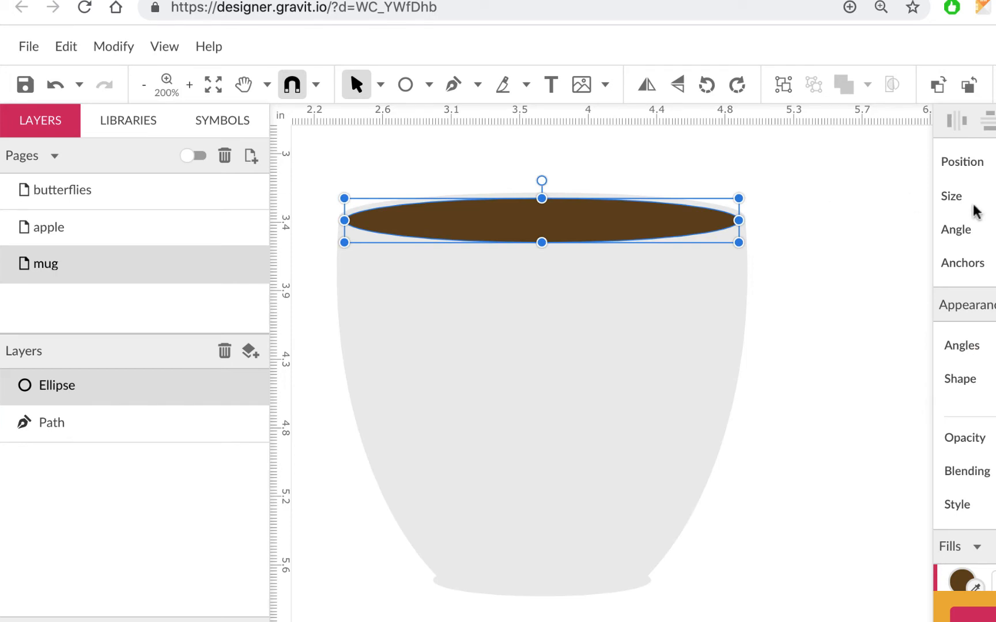
{"action": "left_click", "coordinate": [882, 212]}
{"action": "scroll", "coordinate": [882, 212], "scroll_direction": "down", "scroll_amount": 10}
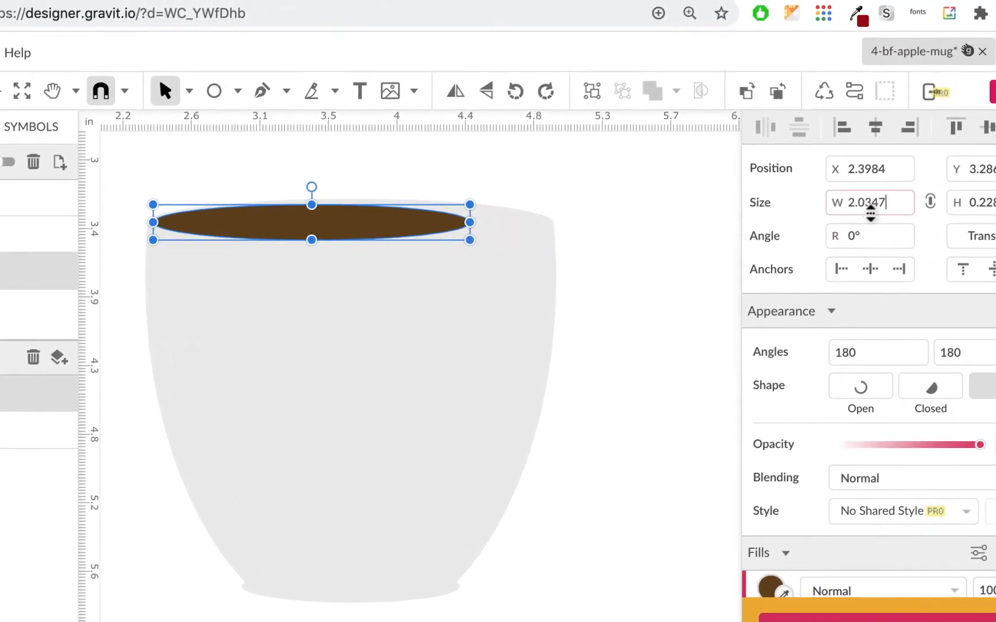
{"action": "scroll", "coordinate": [798, 212], "scroll_direction": "up", "scroll_amount": 4}
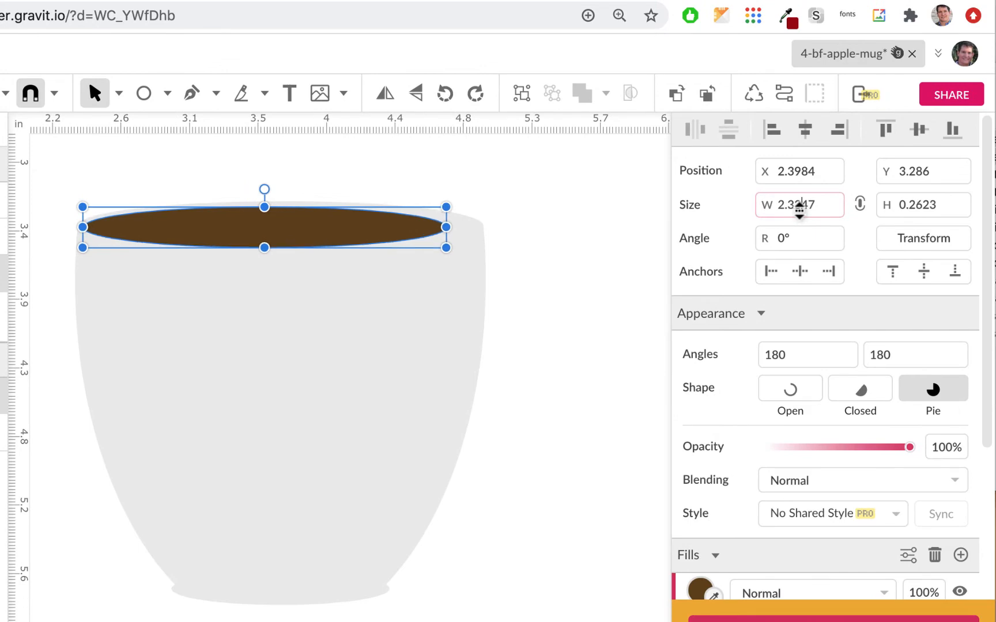
{"action": "left_click_drag", "start_coordinate": [384, 236], "coordinate": [409, 237]}
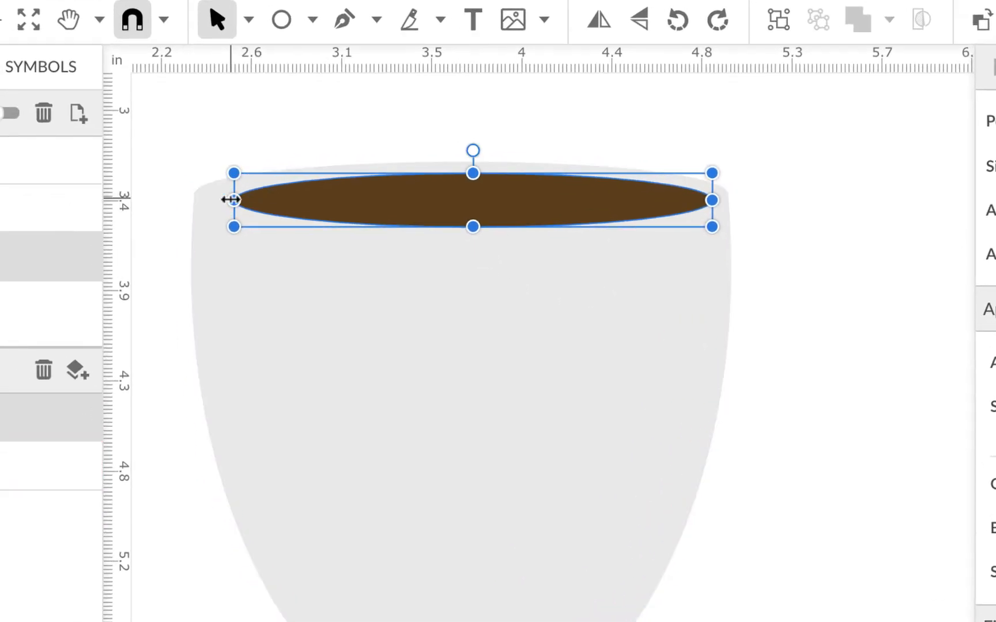
{"action": "left_click_drag", "start_coordinate": [112, 230], "coordinate": [109, 229]}
{"action": "left_click_drag", "start_coordinate": [230, 199], "coordinate": [207, 199]}
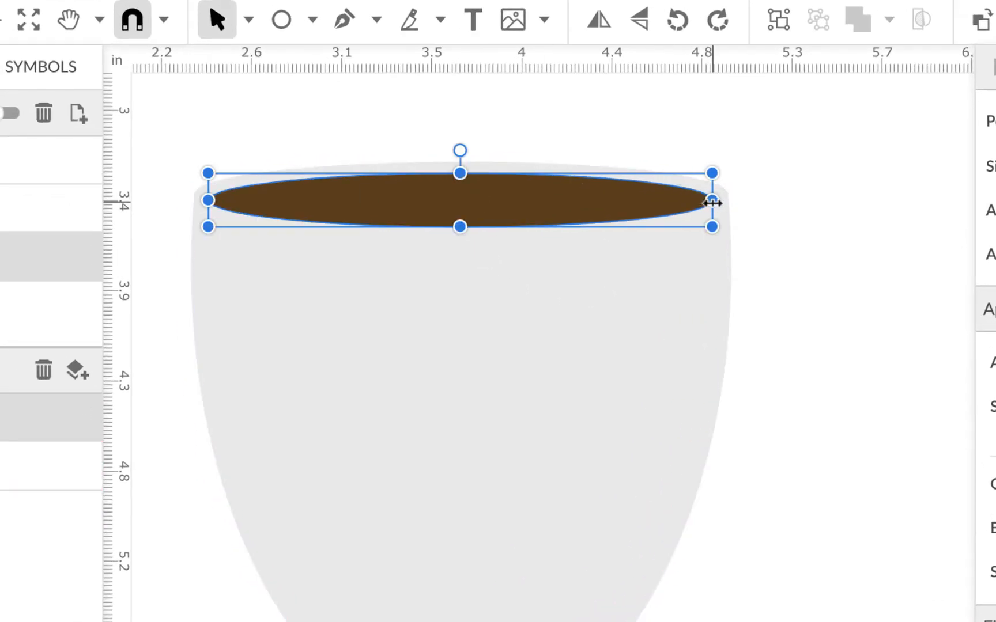
{"action": "left_click", "coordinate": [843, 220]}
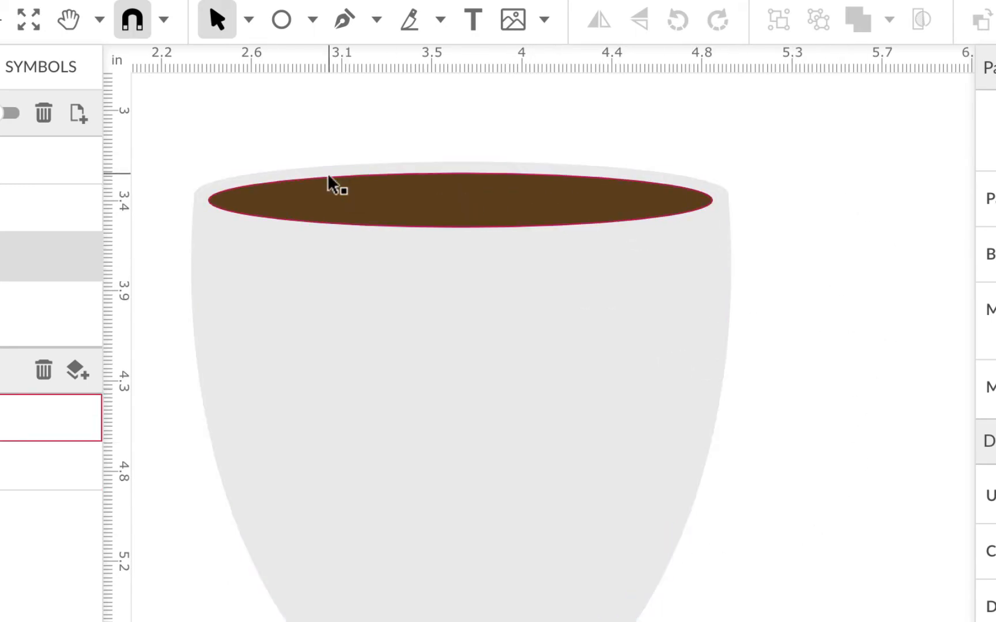
- Copy the brown ellipse above the mug, and overlay a second, magenta copy shifted right and slightly down
{"action": "scroll", "coordinate": [536, 282], "scroll_direction": "up", "scroll_amount": 2}
{"action": "scroll", "coordinate": [536, 282], "scroll_direction": "up", "scroll_amount": 3}
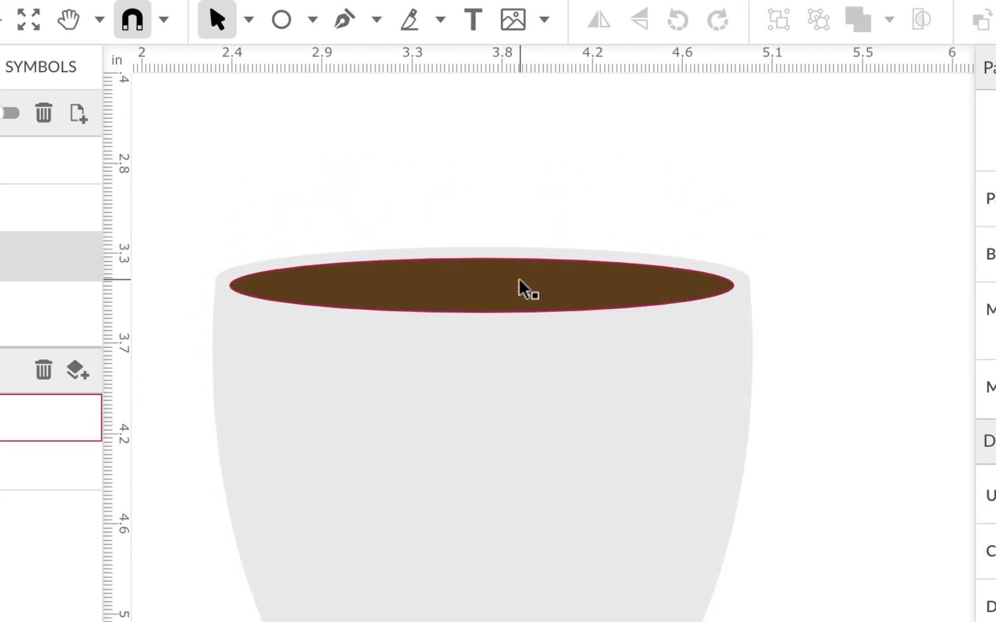
{"action": "left_click", "coordinate": [522, 288]}
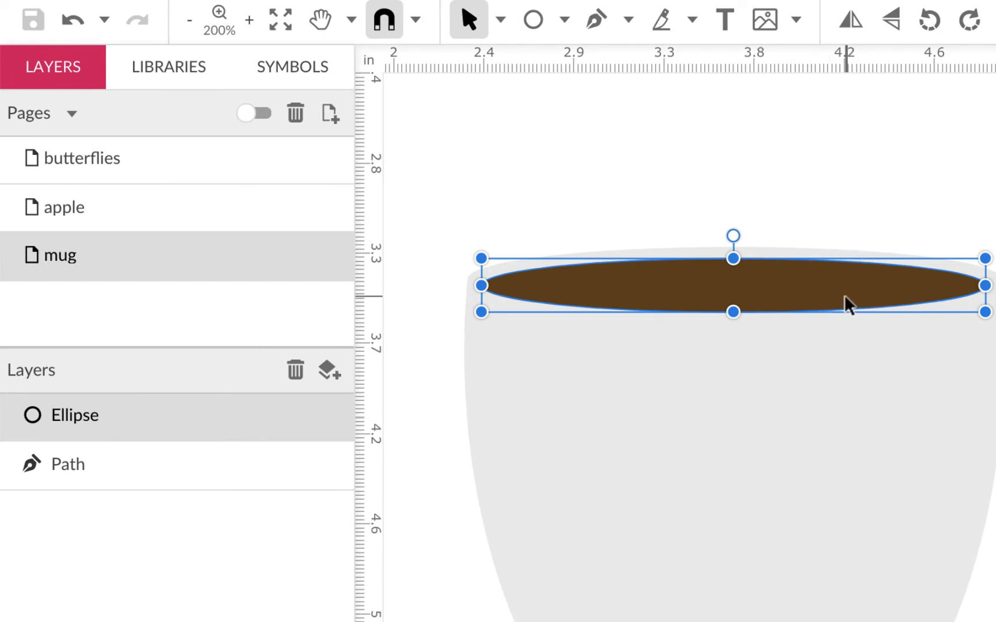
{"action": "left_click_drag", "start_coordinate": [847, 304], "coordinate": [847, 186]}
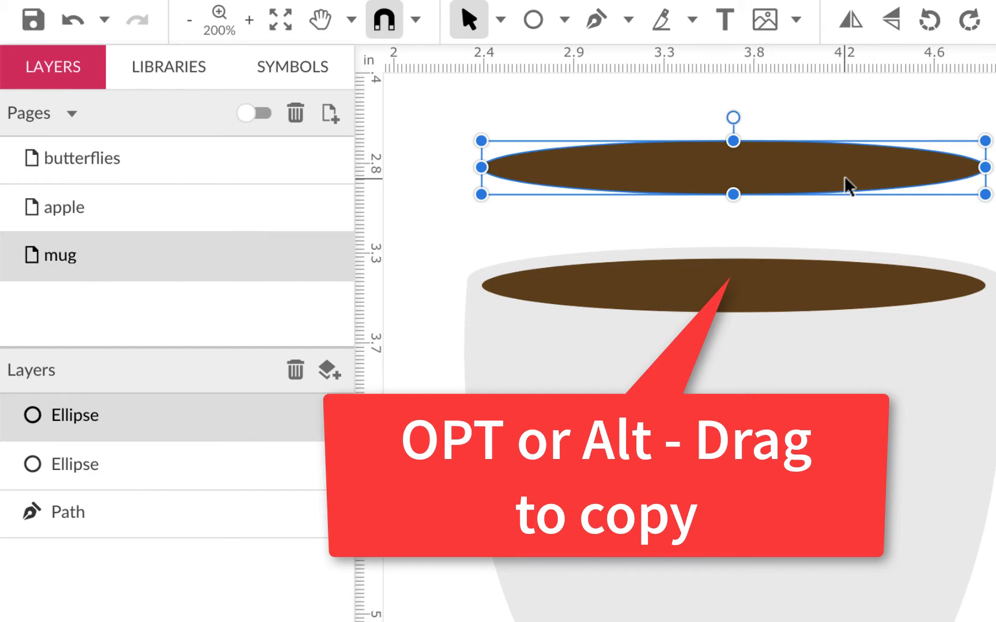
{"action": "key", "text": "alt"}
{"action": "left_click_drag", "start_coordinate": [644, 171], "coordinate": [690, 177]}
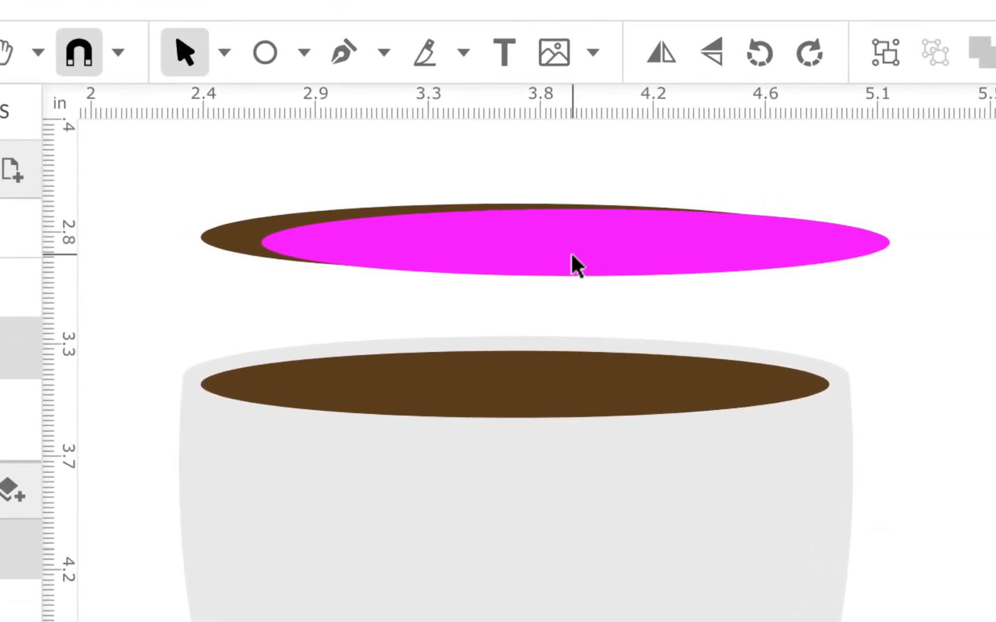
- Lower the magenta ellipse slightly and widen it to the left so a thin brown crescent remains uncovered
{"action": "left_click", "coordinate": [254, 249]}
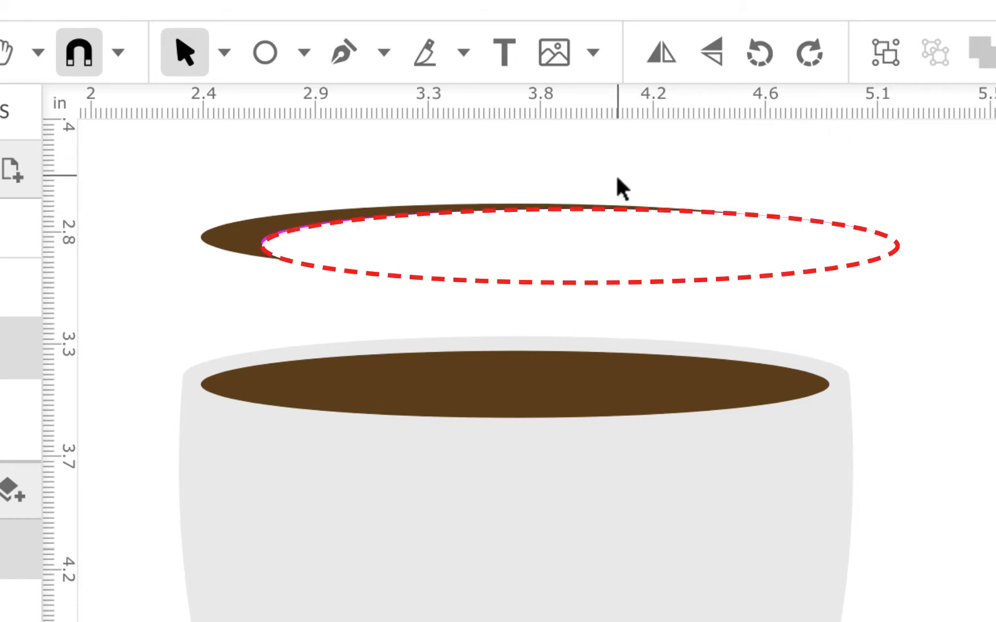
{"action": "left_click", "coordinate": [438, 245]}
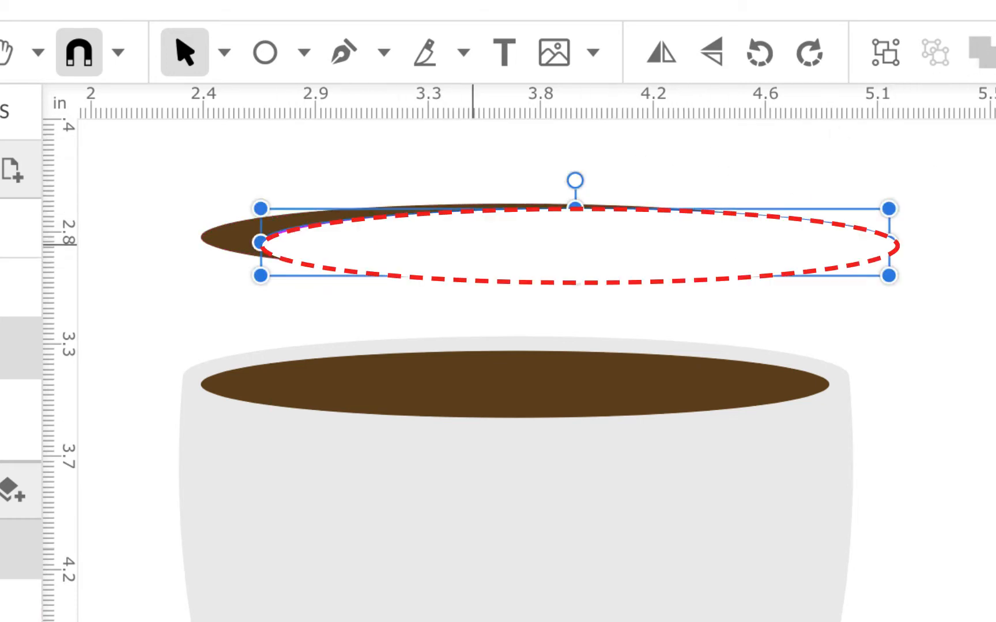
{"action": "mouse_move", "coordinate": [575, 275]}
{"action": "left_mouse_down"}
{"action": "mouse_move", "coordinate": [574, 267]}
{"action": "mouse_move", "coordinate": [575, 278]}
{"action": "left_mouse_up"}
{"action": "left_click_drag", "start_coordinate": [569, 199], "coordinate": [583, 211]}
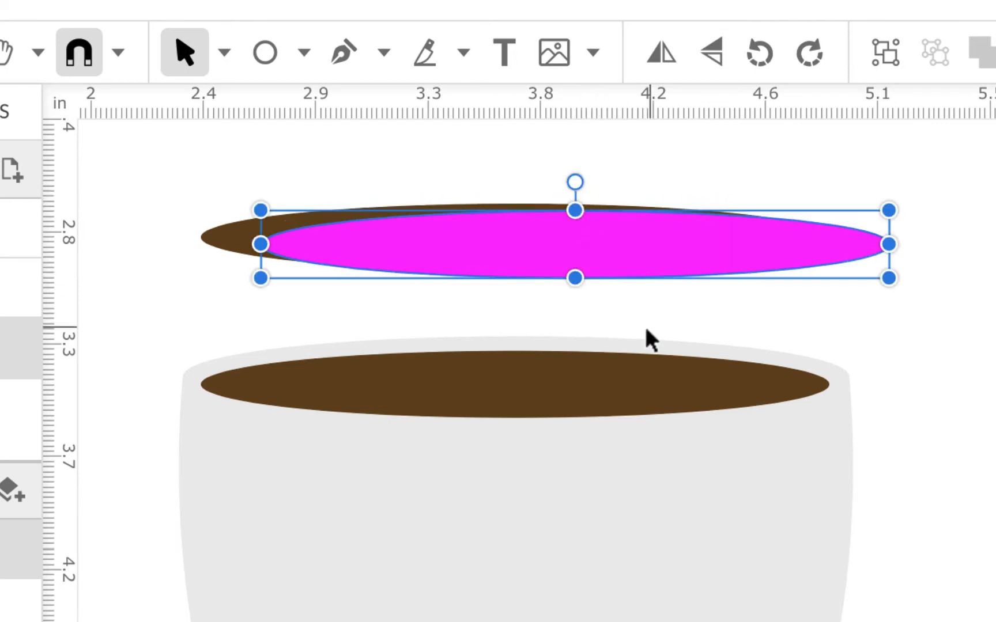
{"action": "left_click", "coordinate": [898, 306]}
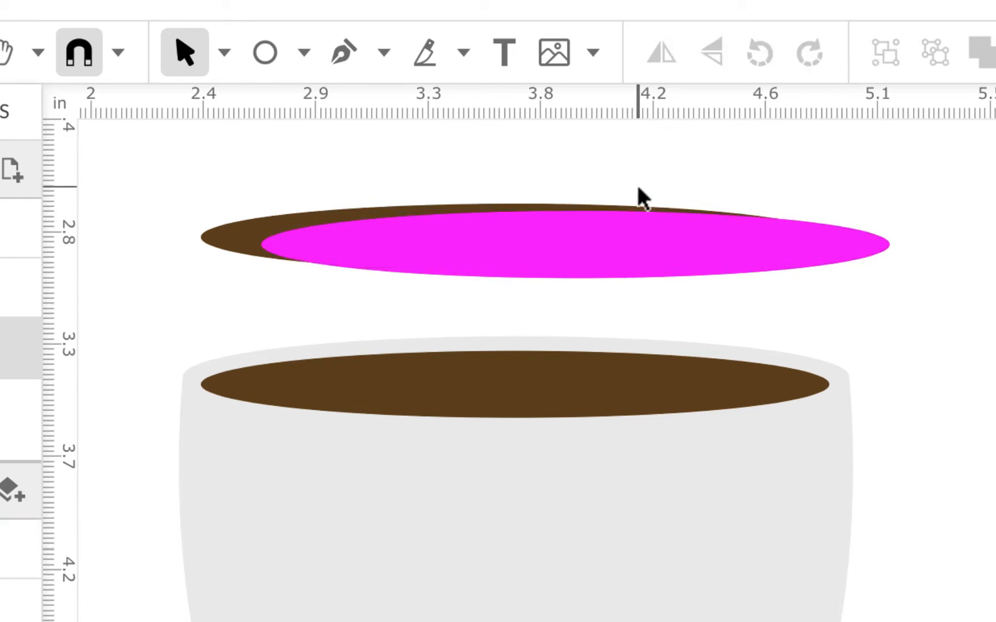
{"action": "left_click", "coordinate": [484, 229]}
{"action": "left_click_drag", "start_coordinate": [260, 245], "coordinate": [252, 248]}
{"action": "left_click", "coordinate": [905, 334]}
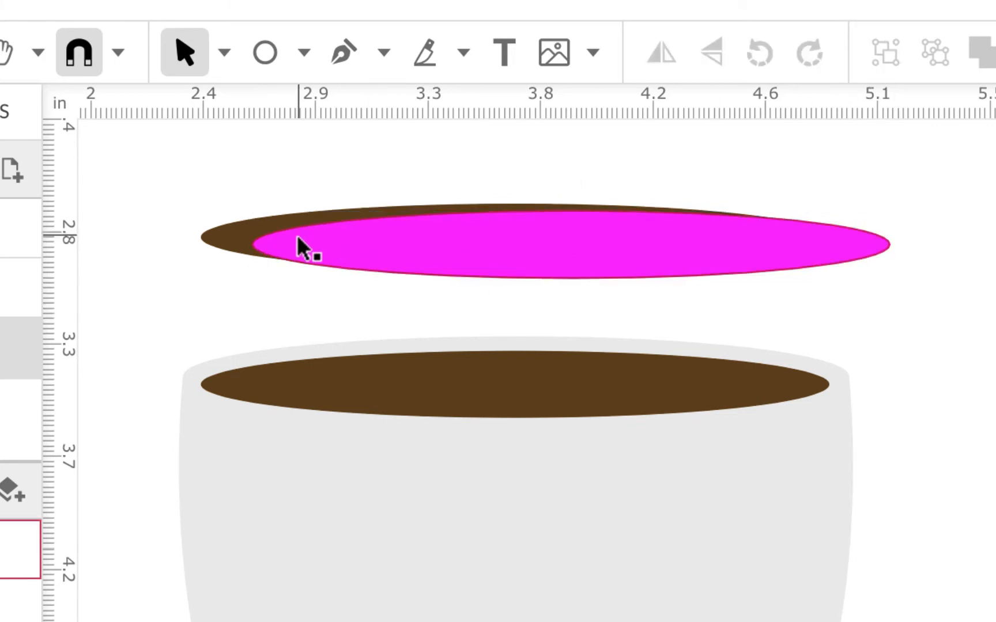
- Subtract the magenta ellipse from the brown copy above the mug to leave a crescent
{"action": "left_click_drag", "start_coordinate": [490, 147], "coordinate": [536, 288]}
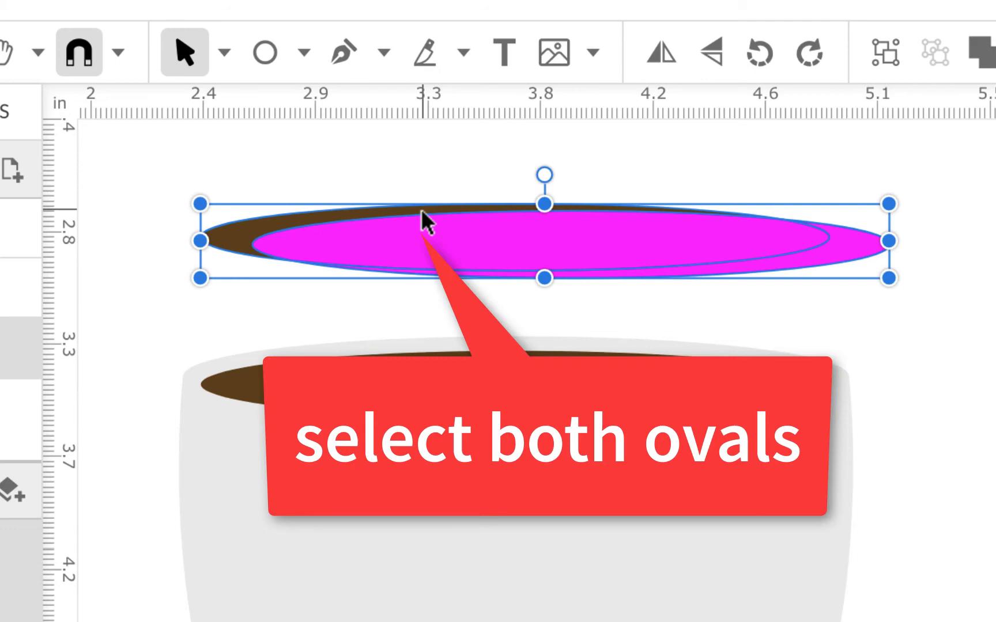
{"action": "left_click", "coordinate": [956, 60]}
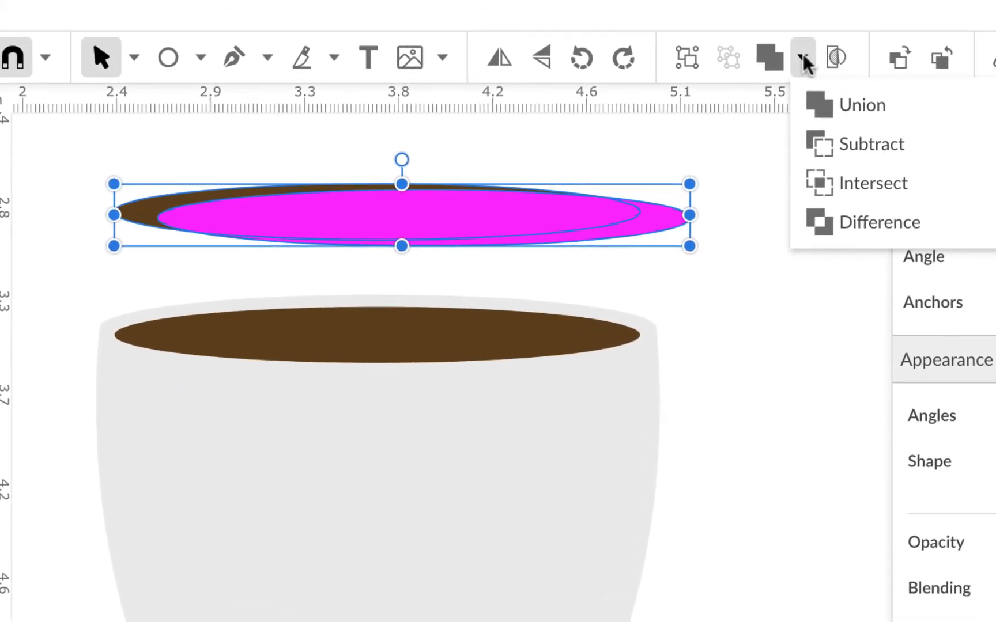
{"action": "left_click", "coordinate": [843, 149]}
{"action": "left_click", "coordinate": [631, 234]}
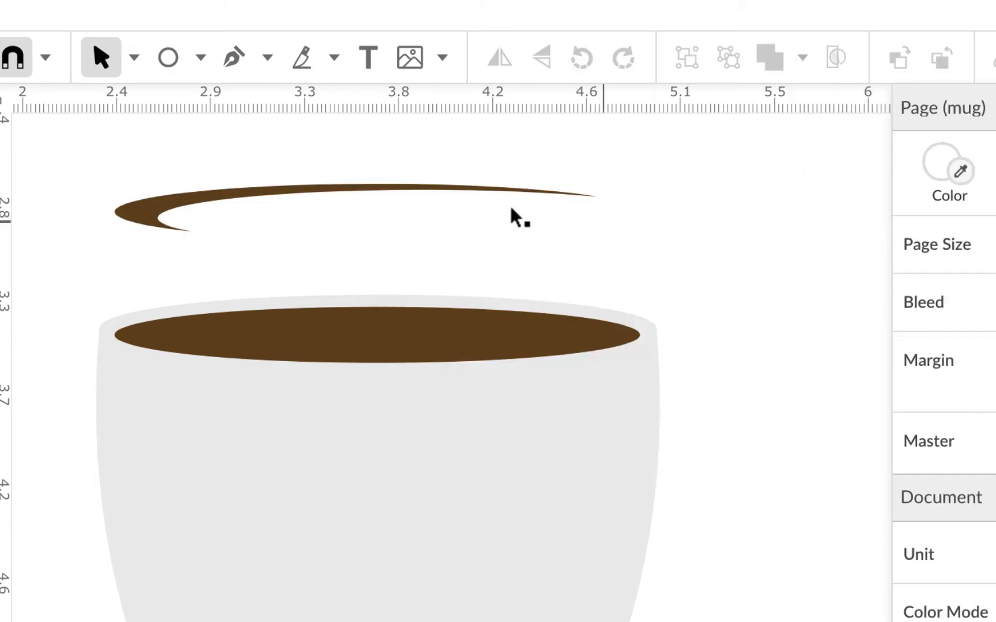
- Recolor the crescent's fill to a light tan and move it onto the brown coffee ellipse
{"action": "left_click_drag", "start_coordinate": [254, 202], "coordinate": [304, 245]}
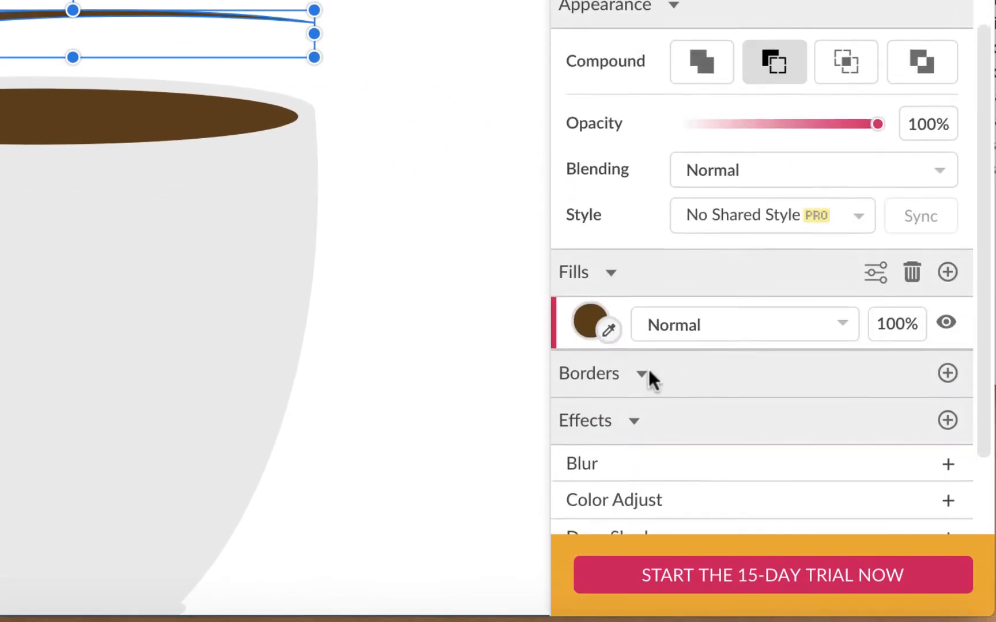
{"action": "scroll", "coordinate": [648, 372], "scroll_direction": "down", "scroll_amount": 2}
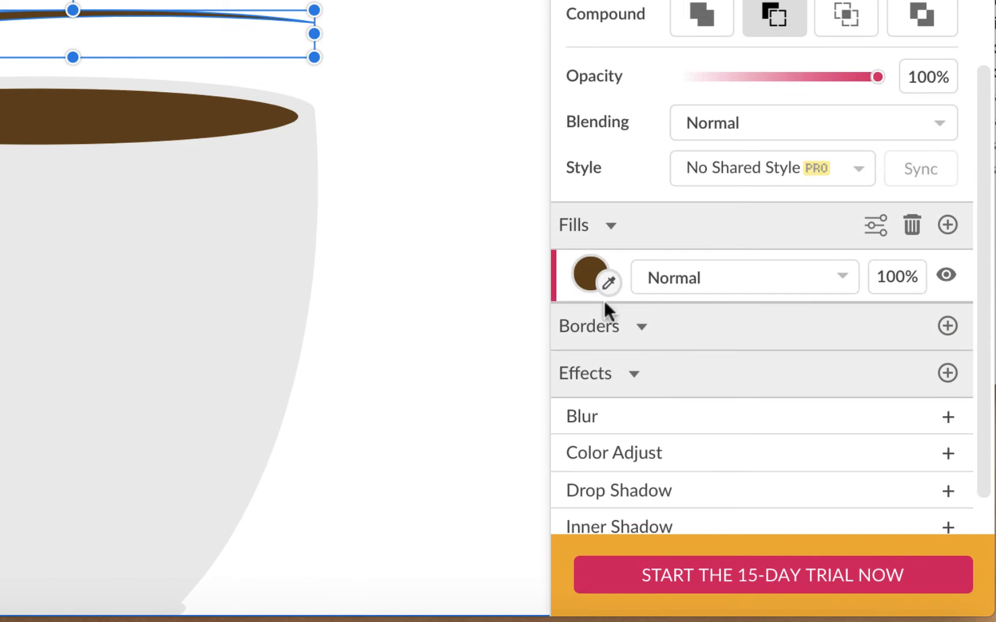
{"action": "left_click", "coordinate": [588, 271]}
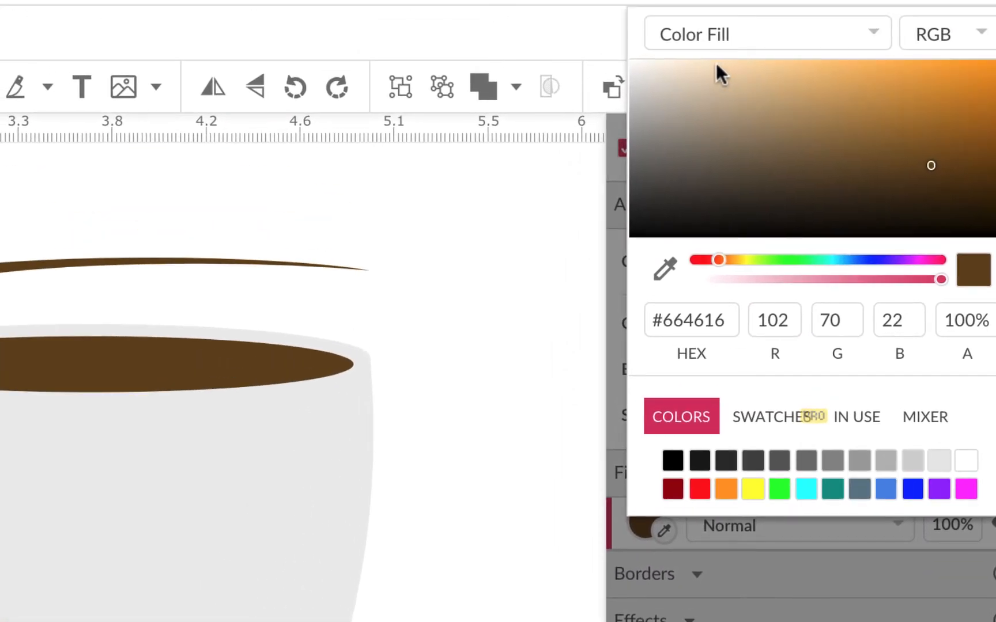
{"action": "left_click", "coordinate": [716, 63]}
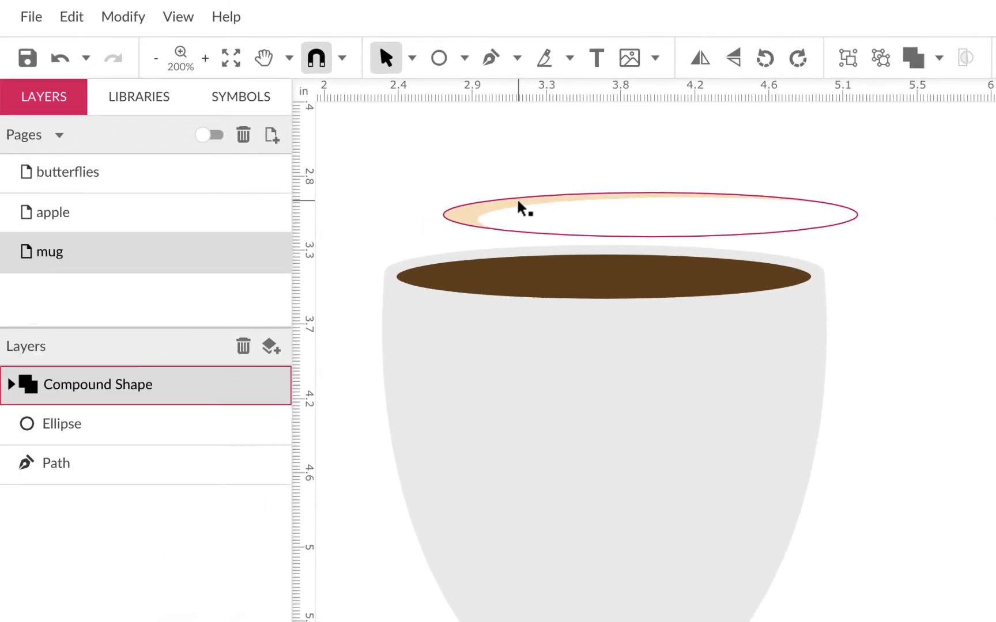
{"action": "left_click_drag", "start_coordinate": [519, 206], "coordinate": [507, 268]}
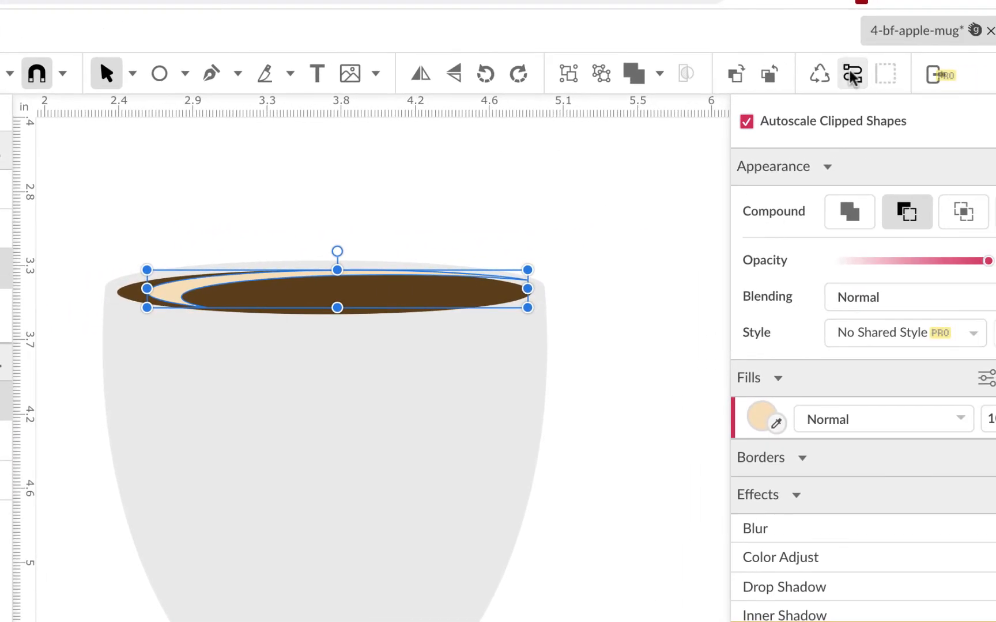
- Convert the crescent to a path and shrink it to fit as a highlight inside the coffee's upper-left edge
{"action": "left_click", "coordinate": [852, 74]}
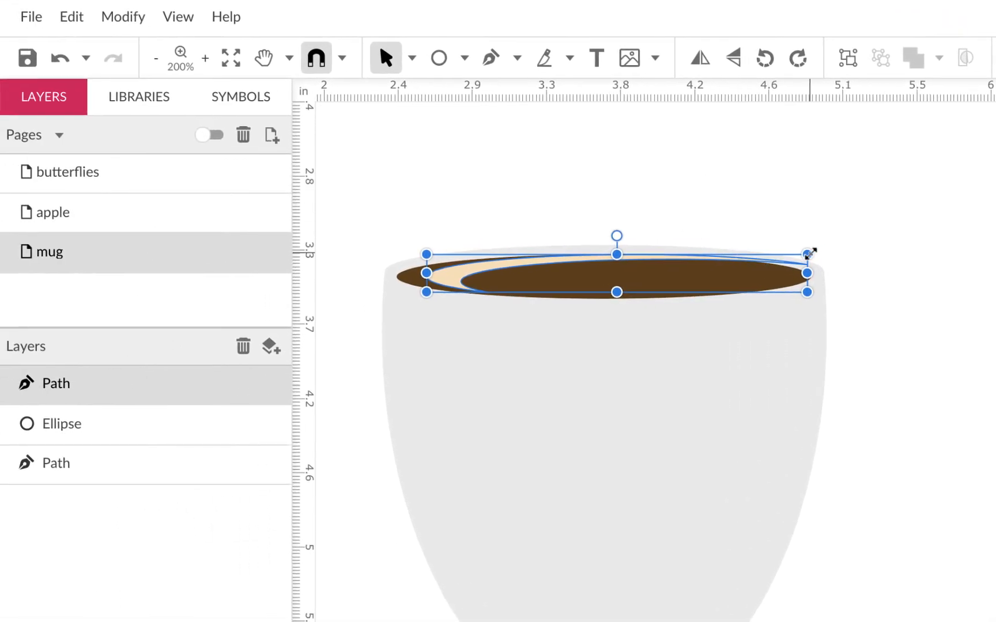
{"action": "left_click_drag", "start_coordinate": [806, 254], "coordinate": [760, 260]}
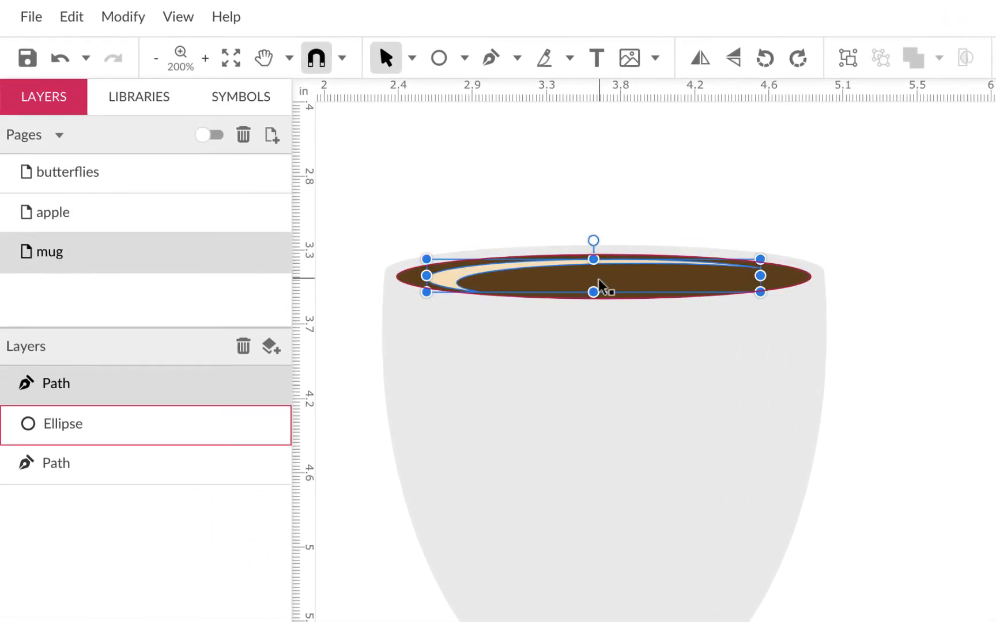
{"action": "left_click_drag", "start_coordinate": [593, 260], "coordinate": [593, 262]}
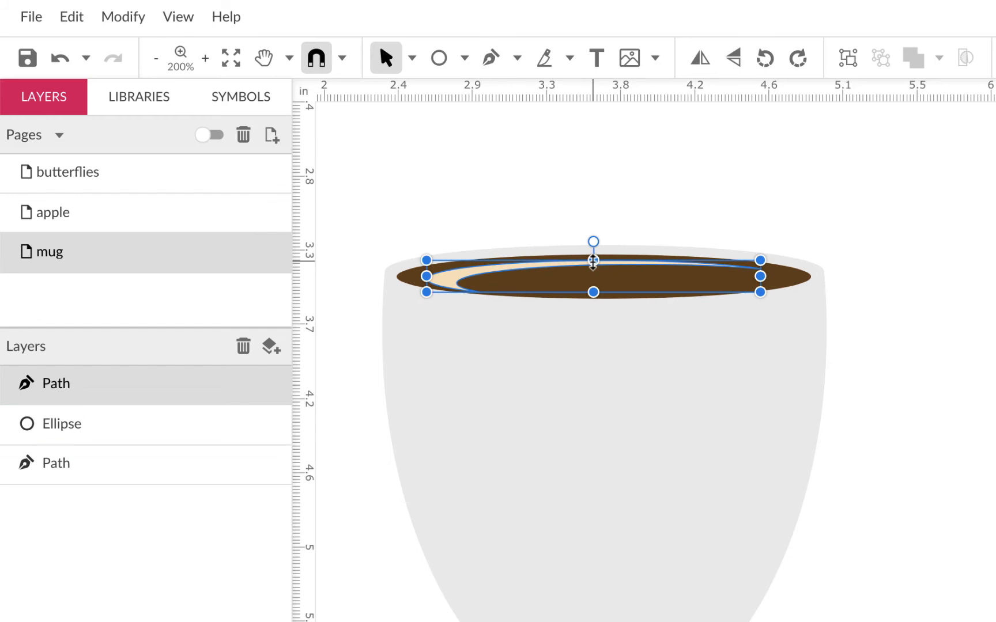
{"action": "scroll", "coordinate": [593, 260], "scroll_direction": "up", "scroll_amount": 2}
{"action": "left_click_drag", "start_coordinate": [649, 408], "coordinate": [650, 400]}
{"action": "left_click_drag", "start_coordinate": [503, 352], "coordinate": [456, 355]}
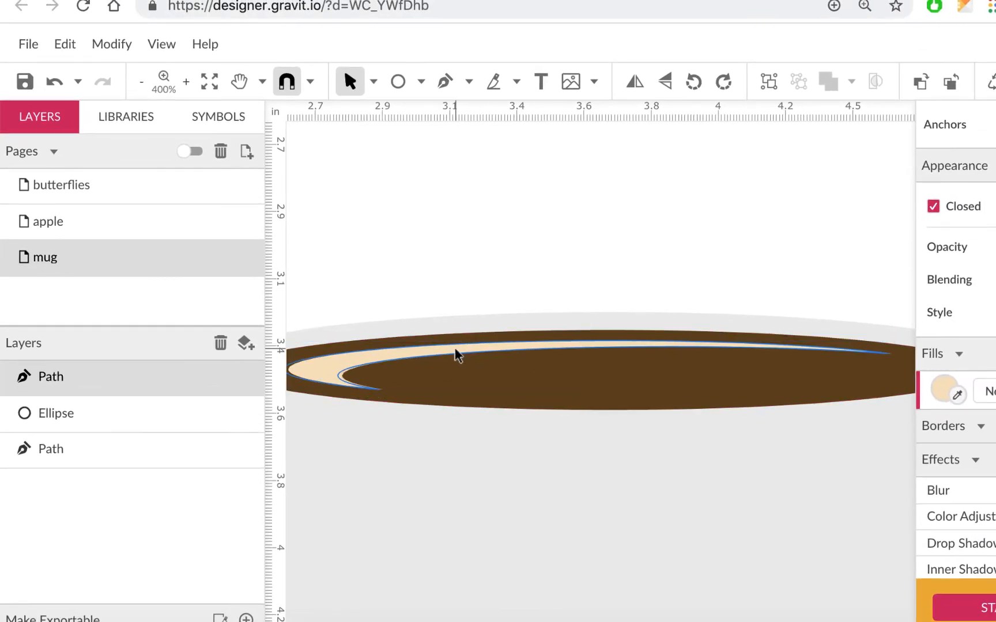
{"action": "scroll", "coordinate": [467, 381], "scroll_direction": "left", "scroll_amount": 3}
{"action": "scroll", "coordinate": [467, 382], "scroll_direction": "down", "scroll_amount": 2}
{"action": "scroll", "coordinate": [467, 381], "scroll_direction": "down", "scroll_amount": 1}
{"action": "left_click", "coordinate": [507, 467]}
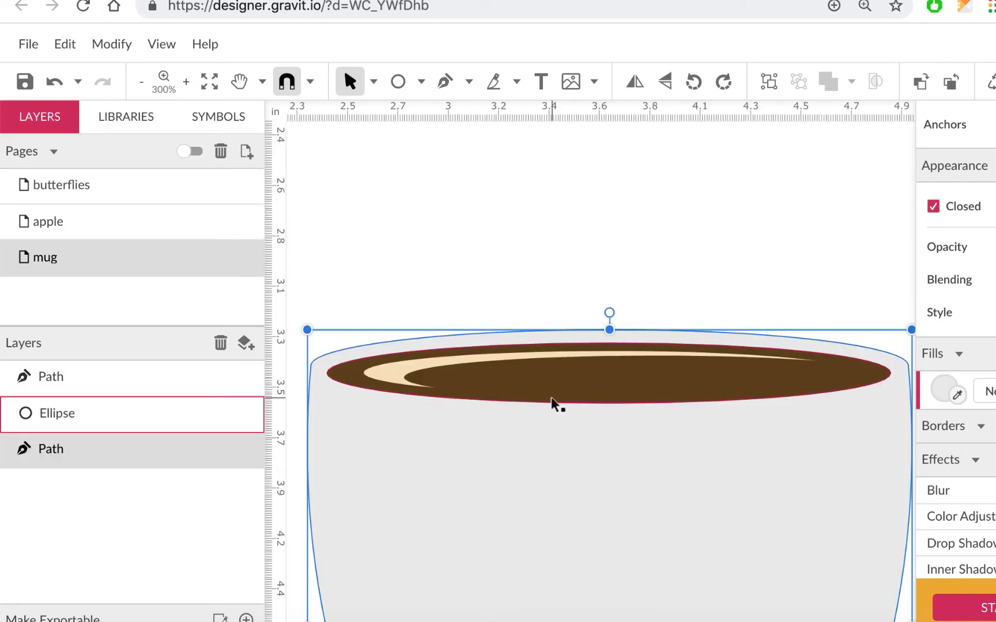
- Draw a tall light-gray ellipse overlapping the mug's right edge as the handle's outer shape
{"action": "left_click", "coordinate": [411, 384]}
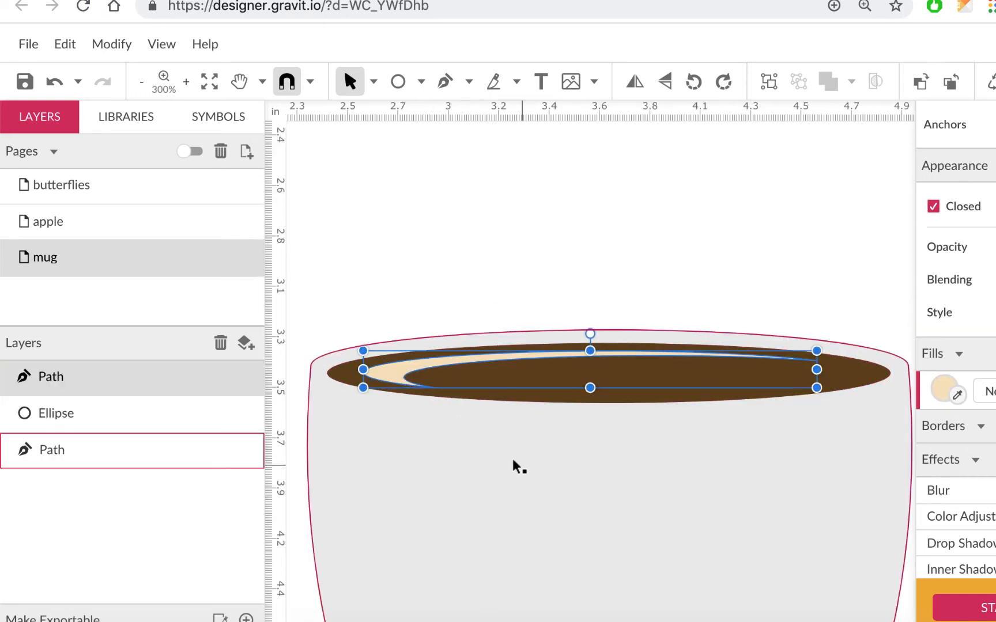
{"action": "key", "text": "Escape"}
{"action": "scroll", "coordinate": [529, 471], "scroll_direction": "down", "scroll_amount": 1}
{"action": "scroll", "coordinate": [811, 414], "scroll_direction": "right", "scroll_amount": 2}
{"action": "scroll", "coordinate": [811, 413], "scroll_direction": "up", "scroll_amount": 1}
{"action": "scroll", "coordinate": [812, 413], "scroll_direction": "right", "scroll_amount": 2}
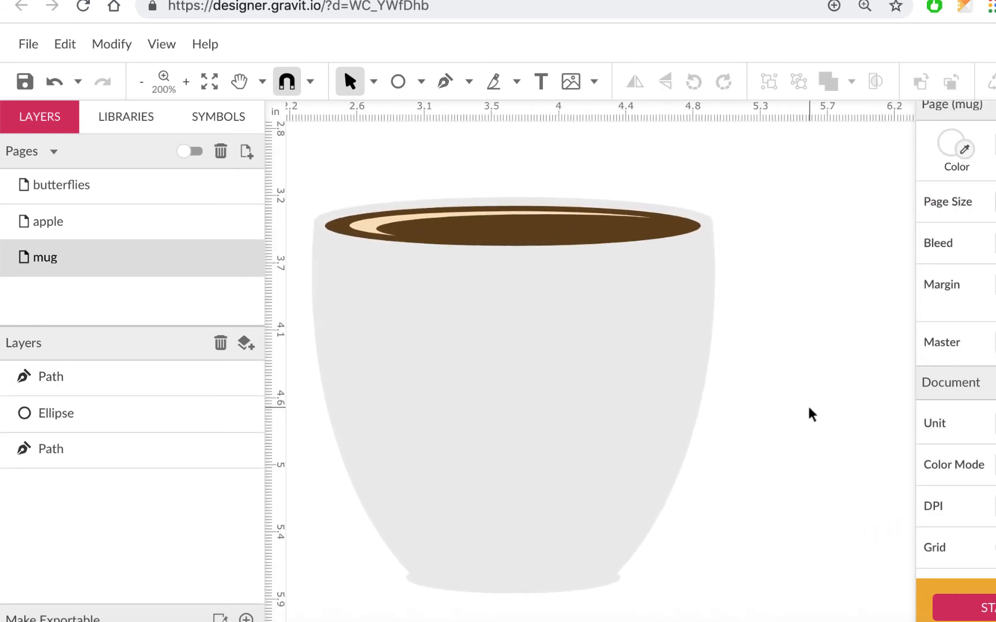
{"action": "scroll", "coordinate": [811, 414], "scroll_direction": "down", "scroll_amount": 1}
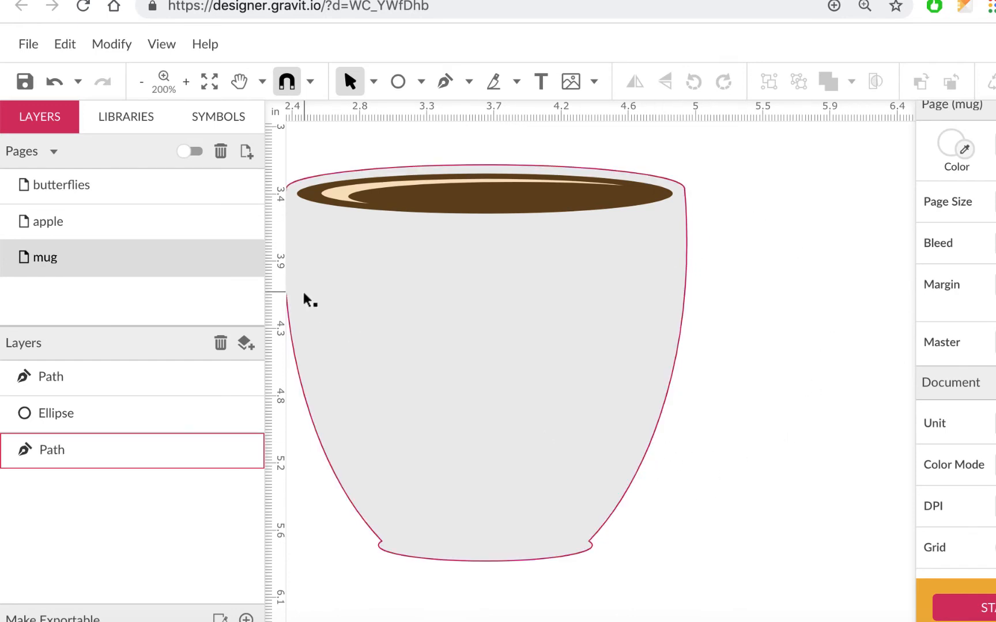
{"action": "left_click", "coordinate": [422, 82]}
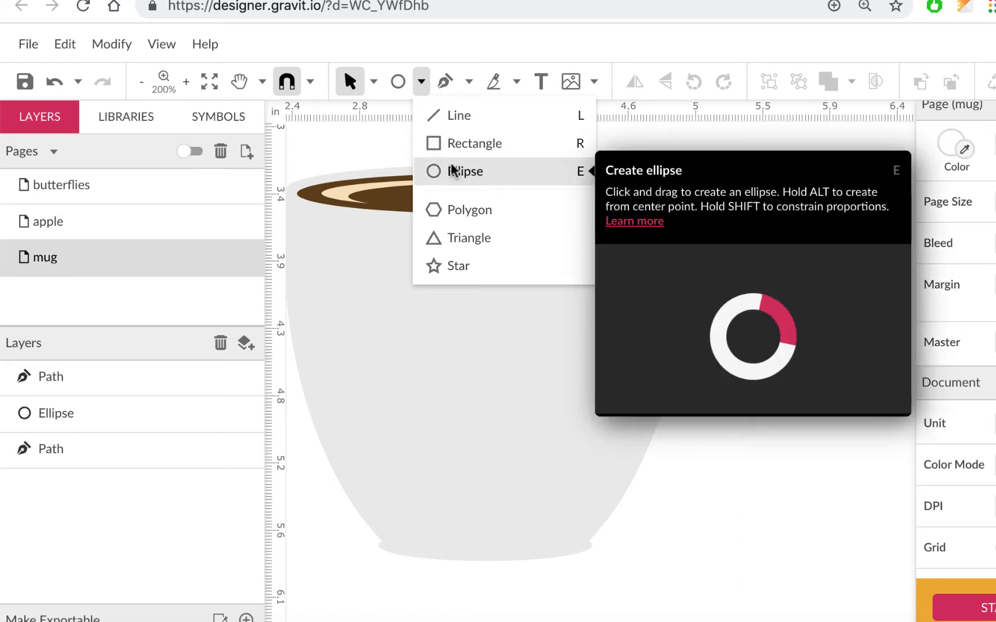
{"action": "left_click", "coordinate": [473, 187]}
{"action": "left_click", "coordinate": [748, 220]}
{"action": "left_click_drag", "start_coordinate": [761, 370], "coordinate": [612, 509]}
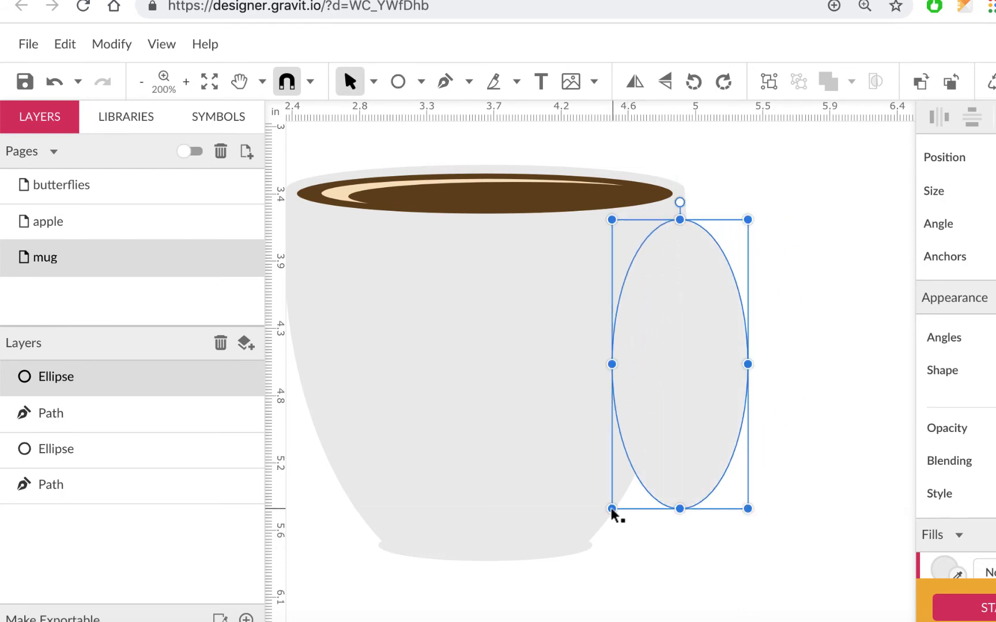
- Rotate the handle ellipse so its upper end leans away from the mug, and widen it slightly
{"action": "left_click_drag", "start_coordinate": [752, 217], "coordinate": [831, 257]}
{"action": "left_click_drag", "start_coordinate": [734, 326], "coordinate": [742, 334]}
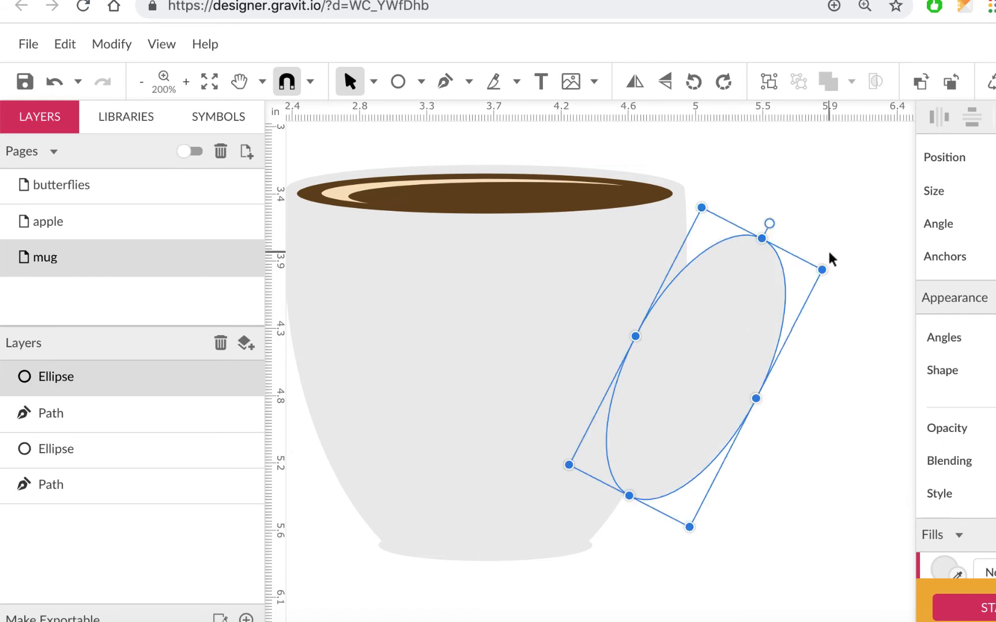
{"action": "left_click_drag", "start_coordinate": [828, 271], "coordinate": [832, 277]}
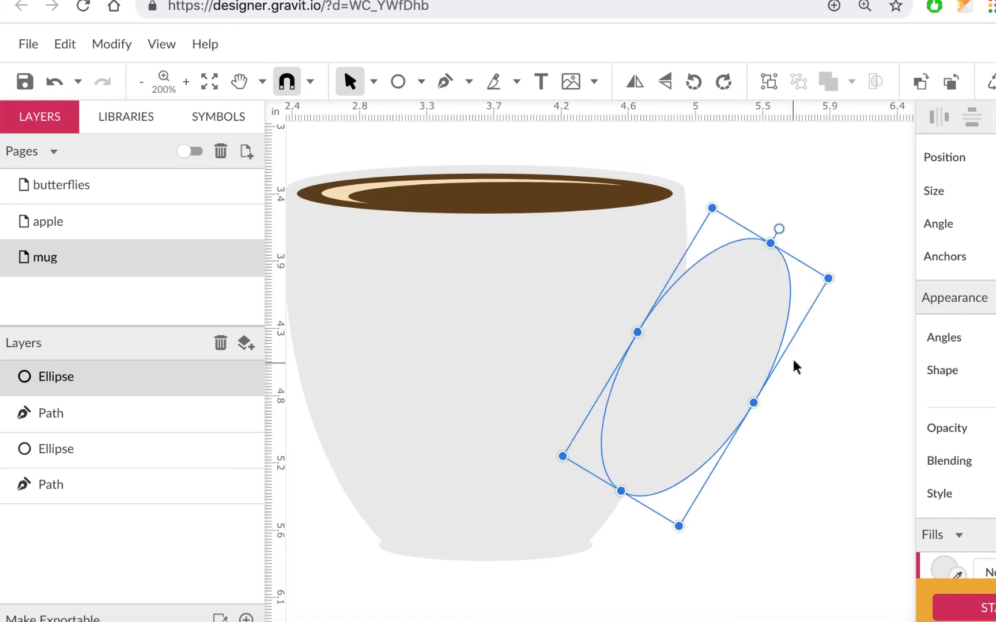
{"action": "left_click_drag", "start_coordinate": [753, 404], "coordinate": [764, 408]}
{"action": "left_click_drag", "start_coordinate": [720, 364], "coordinate": [722, 365]}
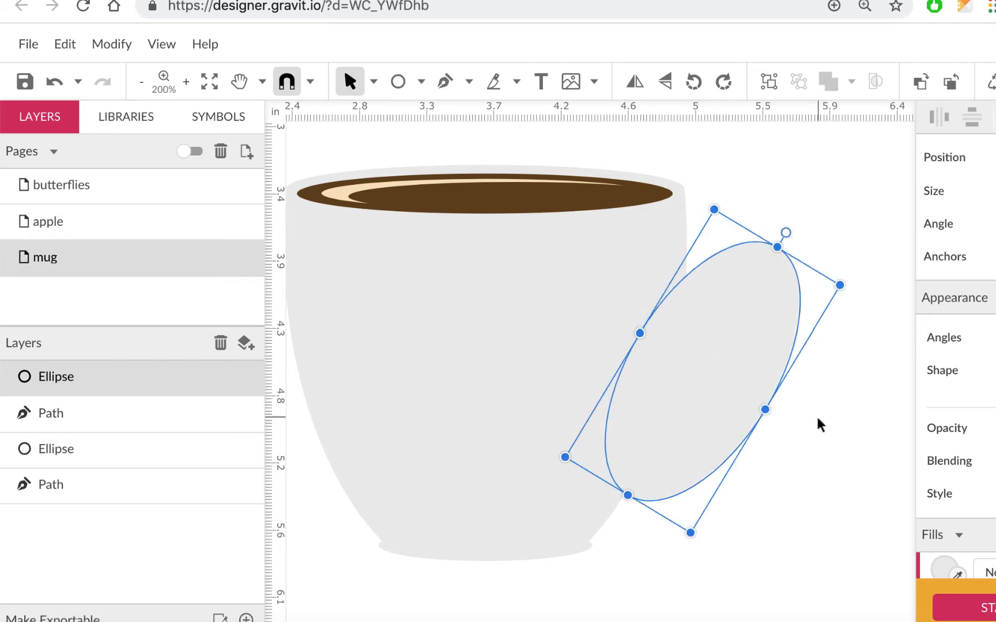
{"action": "scroll", "coordinate": [821, 425], "scroll_direction": "down", "scroll_amount": 3}
{"action": "scroll", "coordinate": [821, 424], "scroll_direction": "left", "scroll_amount": 2}
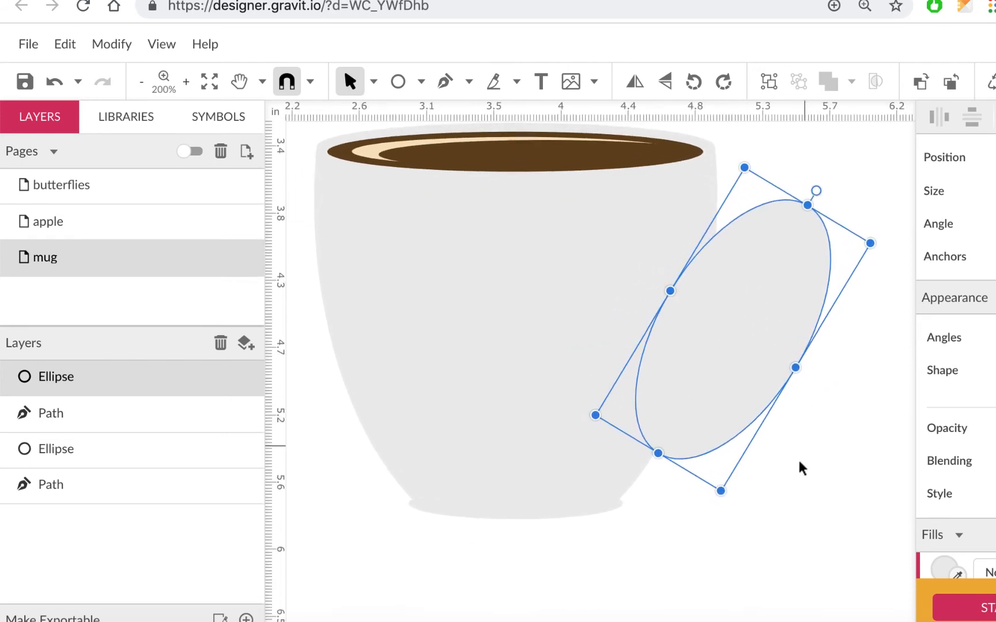
{"action": "left_click", "coordinate": [822, 491]}
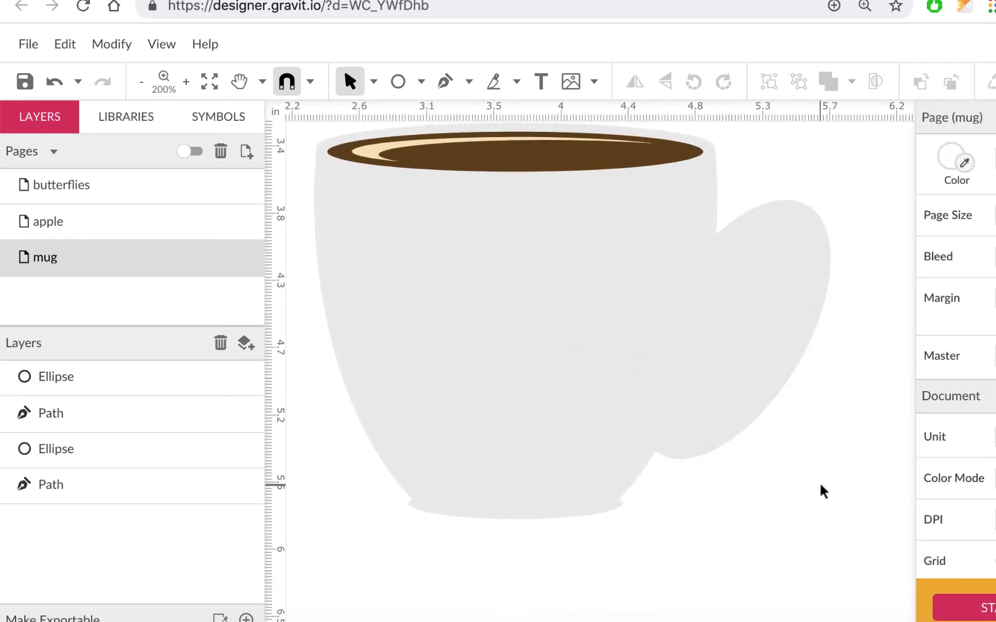
- Refine the handle ellipse by making it longer, wider and slightly more tilted, keeping it overlapped with the mug's right side
{"action": "left_click", "coordinate": [709, 398]}
{"action": "left_click_drag", "start_coordinate": [660, 453], "coordinate": [656, 466]}
{"action": "left_click_drag", "start_coordinate": [818, 193], "coordinate": [807, 204]}
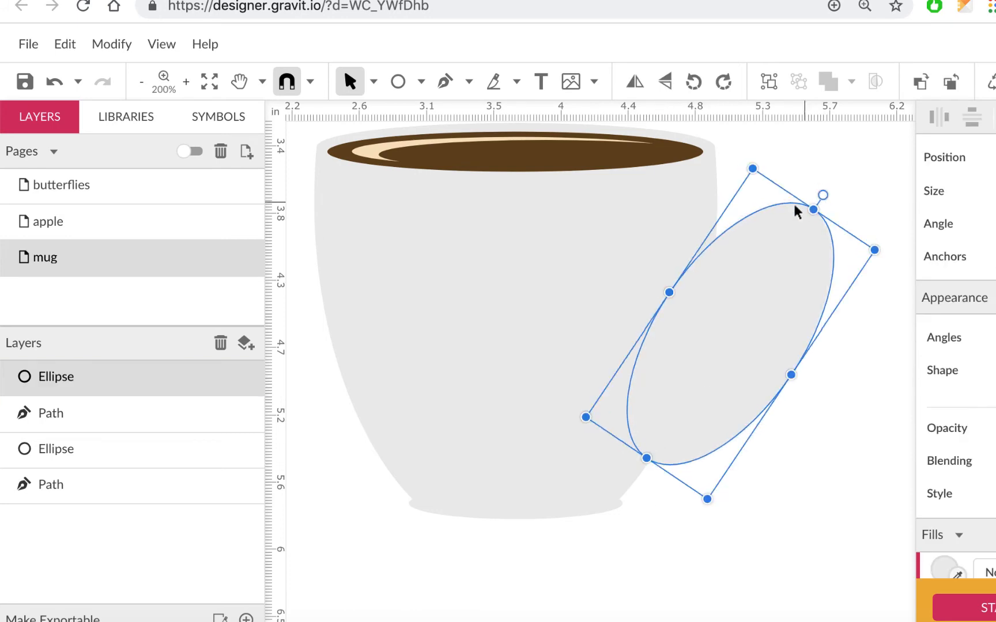
{"action": "left_click_drag", "start_coordinate": [669, 291], "coordinate": [660, 285]}
{"action": "left_click_drag", "start_coordinate": [725, 331], "coordinate": [728, 332]}
{"action": "left_click", "coordinate": [890, 454]}
{"action": "left_click_drag", "start_coordinate": [744, 378], "coordinate": [782, 385]}
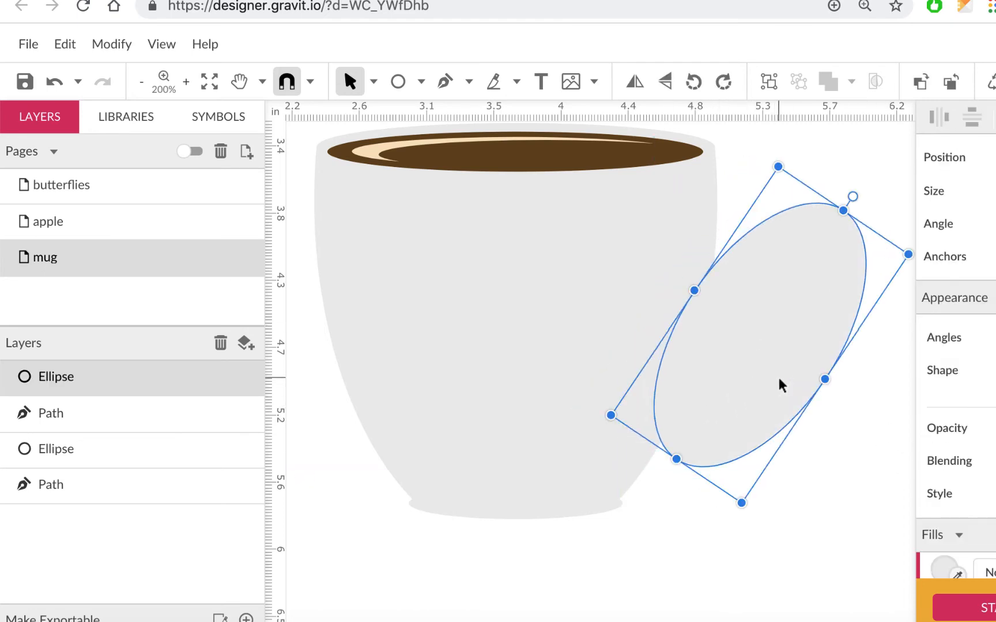
{"action": "left_click_drag", "start_coordinate": [742, 340], "coordinate": [699, 346]}
{"action": "left_click", "coordinate": [791, 426]}
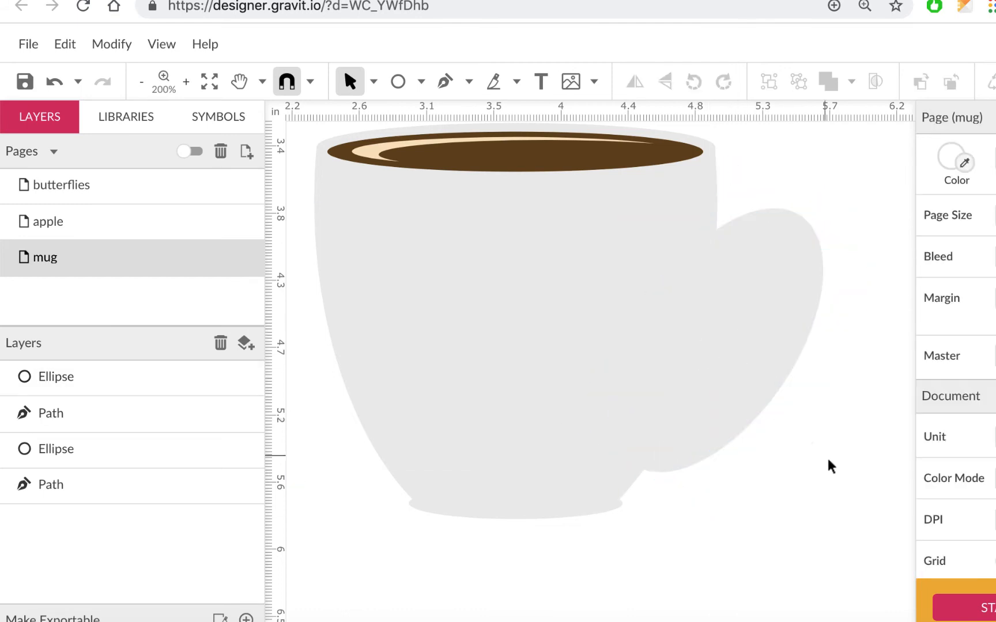
{"action": "left_click_drag", "start_coordinate": [772, 394], "coordinate": [781, 389]}
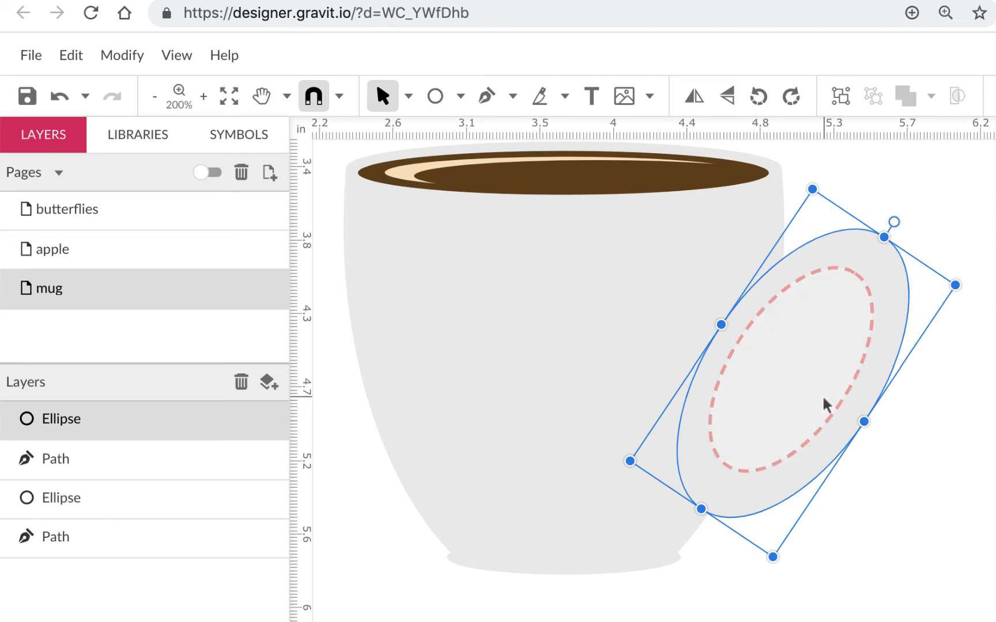
- Duplicate the handle ellipse and shrink the copy to about 0.96 by 1.32 in inside the original, using Transform mode for the final scaling
{"action": "key", "text": "super+d"}
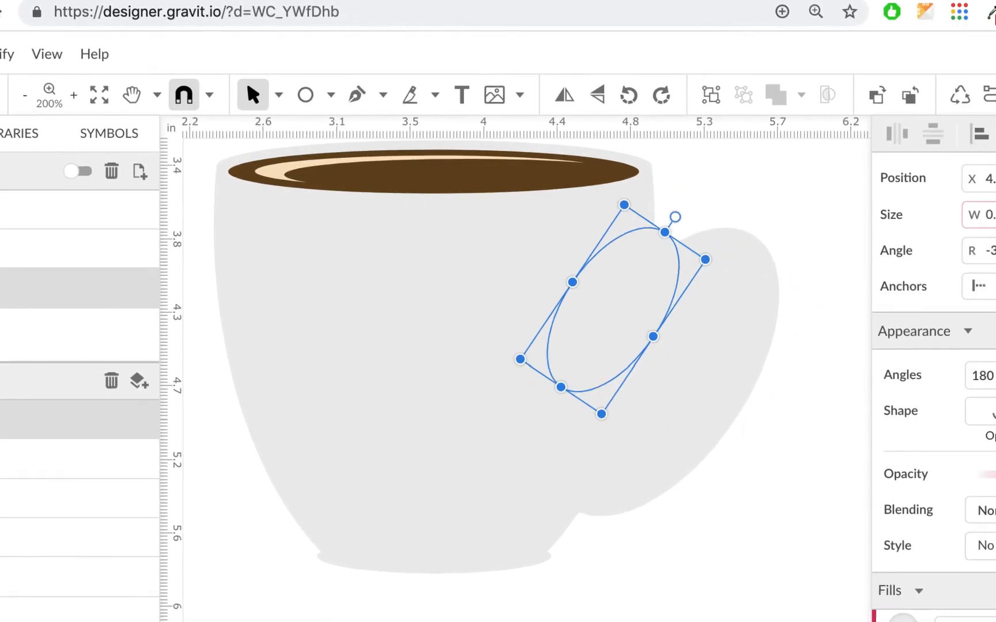
{"action": "left_click_drag", "start_coordinate": [839, 230], "coordinate": [838, 216]}
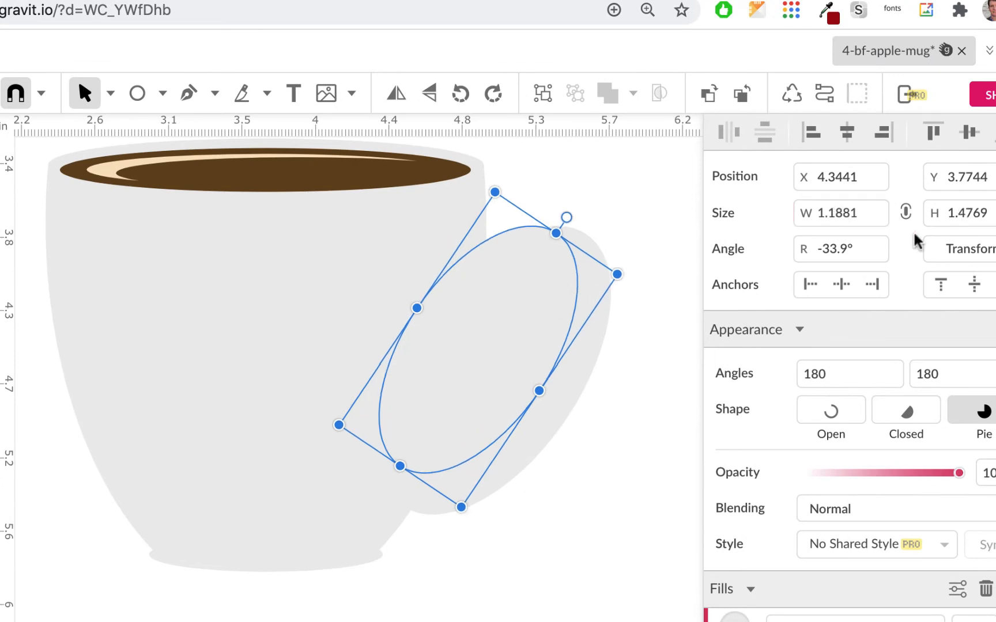
{"action": "left_click", "coordinate": [965, 253]}
{"action": "left_click", "coordinate": [920, 593]}
{"action": "left_click_drag", "start_coordinate": [200, 239], "coordinate": [246, 270]}
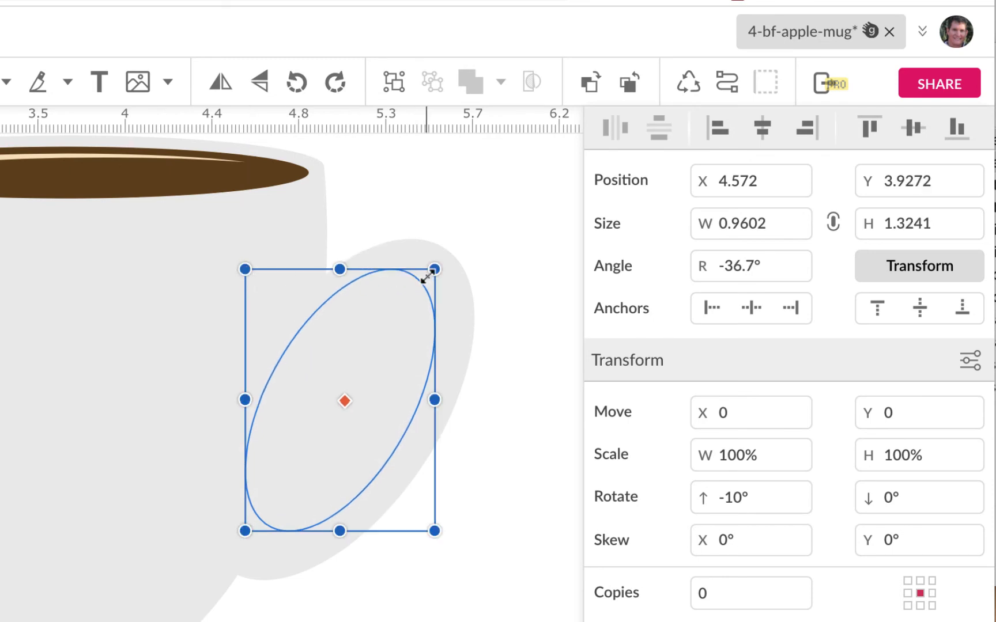
- Fine-tune the inner ellipse to about 0.96 by 1.34 in and shift it slightly down within the handle ellipse
{"action": "left_click_drag", "start_coordinate": [432, 275], "coordinate": [443, 263]}
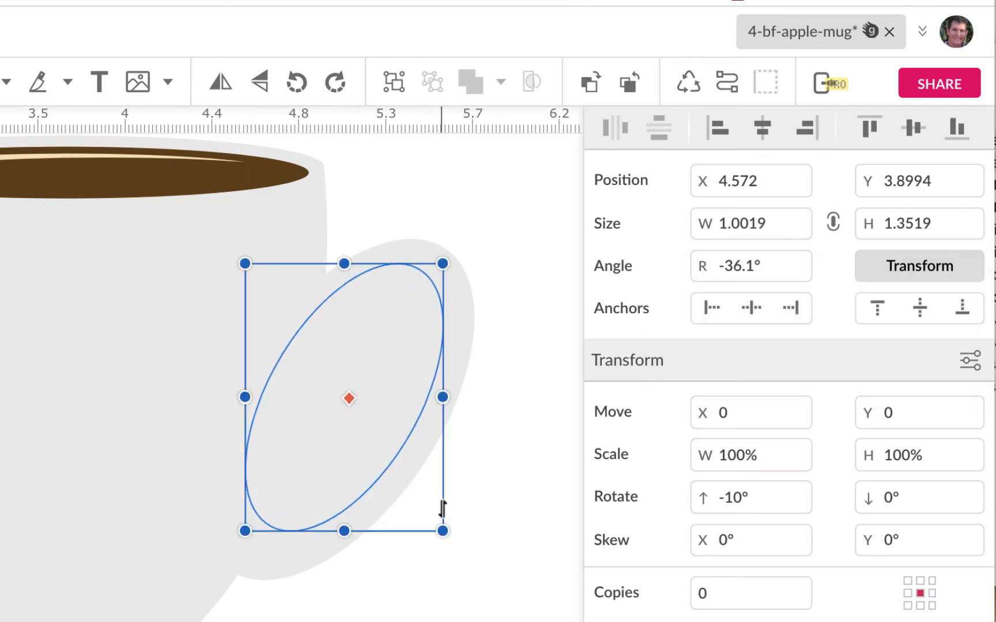
{"action": "left_click_drag", "start_coordinate": [443, 531], "coordinate": [435, 528]}
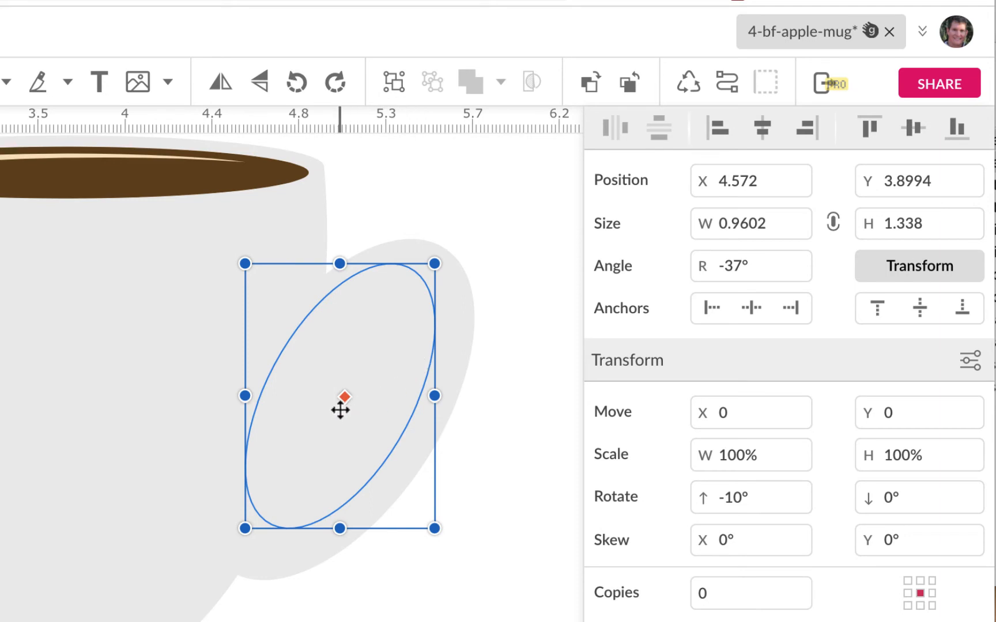
{"action": "left_click", "coordinate": [939, 269]}
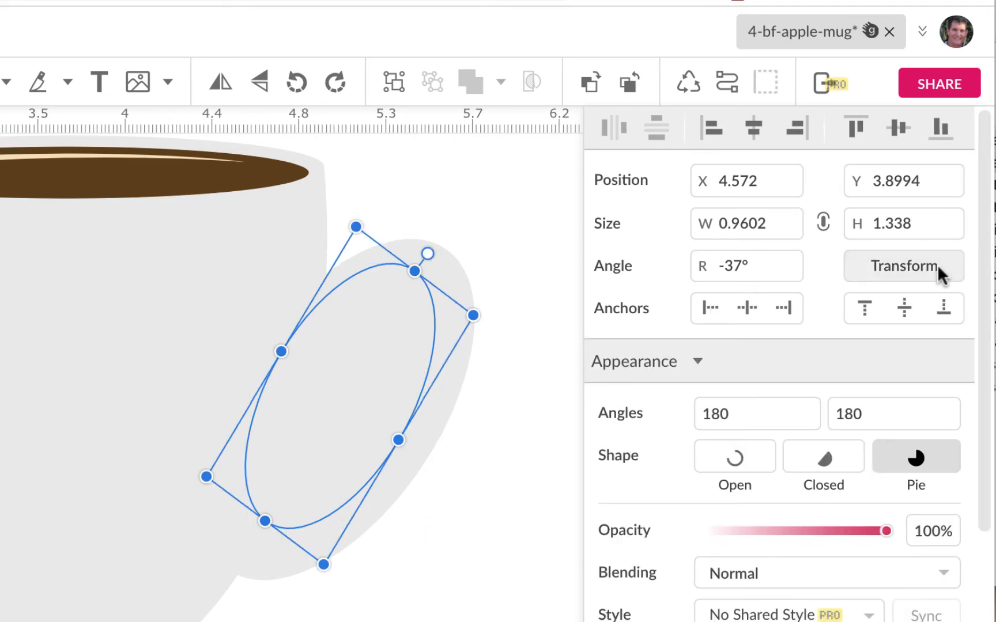
{"action": "left_click_drag", "start_coordinate": [433, 316], "coordinate": [435, 328]}
{"action": "mouse_move", "coordinate": [365, 371]}
{"action": "left_mouse_down"}
{"action": "mouse_move", "coordinate": [409, 370]}
{"action": "mouse_move", "coordinate": [371, 359]}
{"action": "mouse_move", "coordinate": [355, 371]}
{"action": "mouse_move", "coordinate": [381, 349]}
{"action": "mouse_move", "coordinate": [361, 371]}
{"action": "left_mouse_up"}
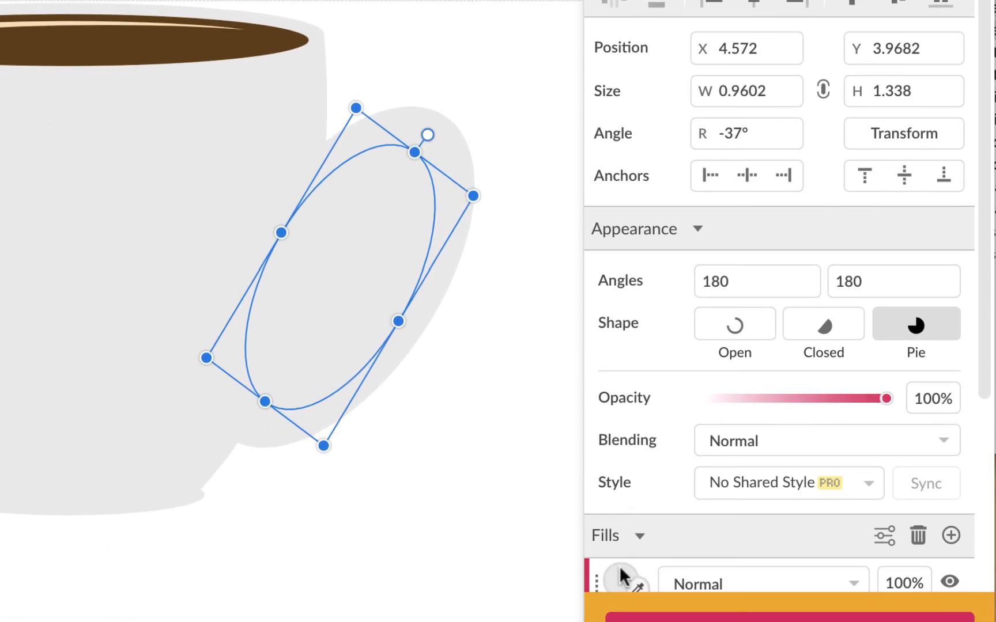
- Fill the inner handle ellipse with yellow #FFFF00
{"action": "left_click", "coordinate": [620, 570]}
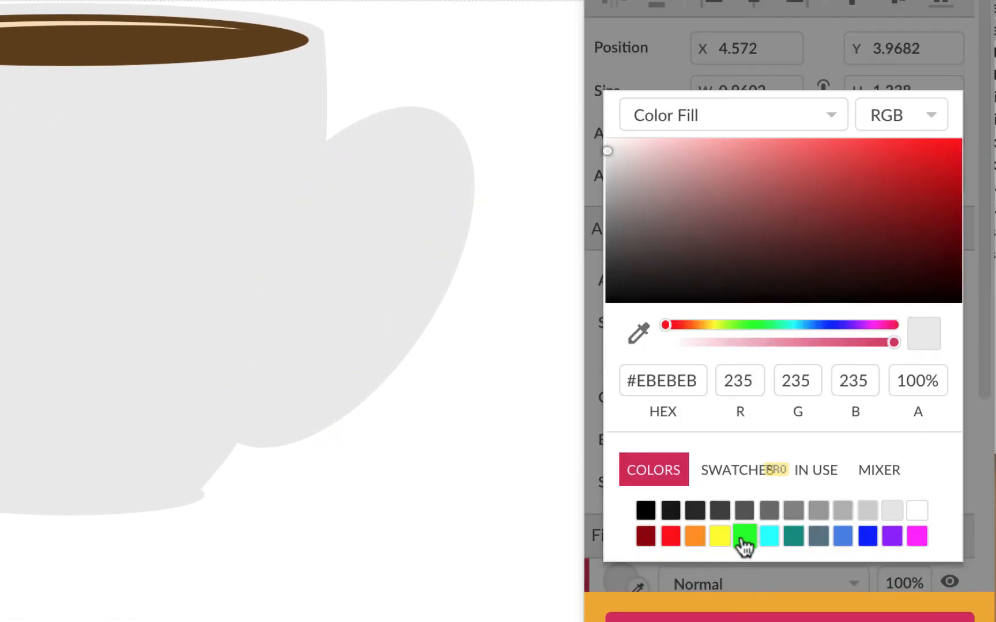
{"action": "left_click", "coordinate": [720, 536]}
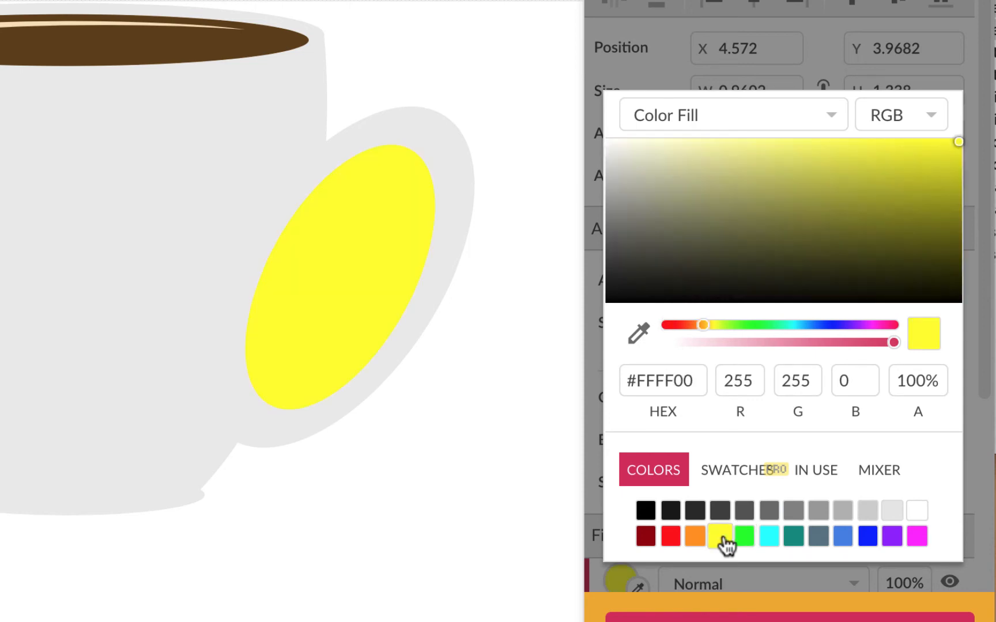
{"action": "left_click", "coordinate": [488, 499]}
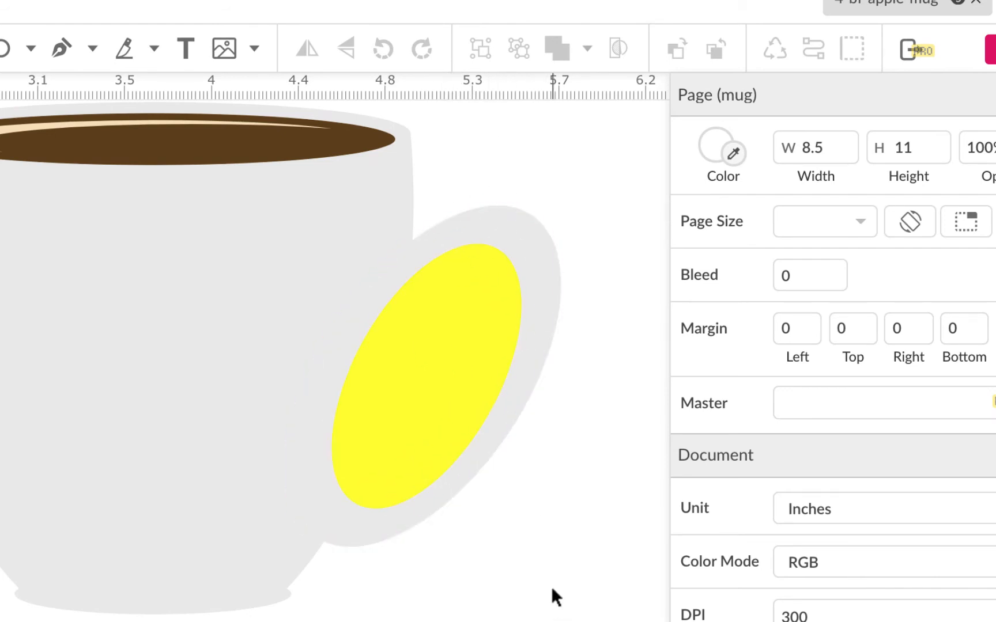
- Adjust the yellow ellipse's upper-right side inward and stretch its lower-left end slightly to even out the handle's thickness
{"action": "left_click", "coordinate": [476, 468]}
{"action": "left_click_drag", "start_coordinate": [485, 422], "coordinate": [478, 416]}
{"action": "left_click", "coordinate": [552, 568]}
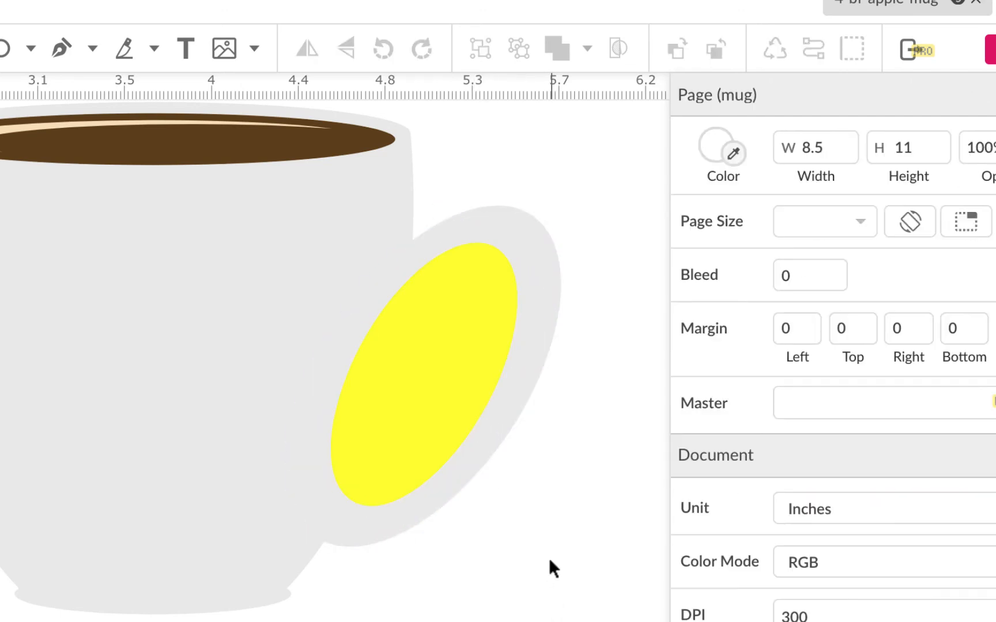
{"action": "left_click", "coordinate": [370, 498]}
{"action": "left_click_drag", "start_coordinate": [347, 502], "coordinate": [340, 512]}
{"action": "left_click", "coordinate": [455, 558]}
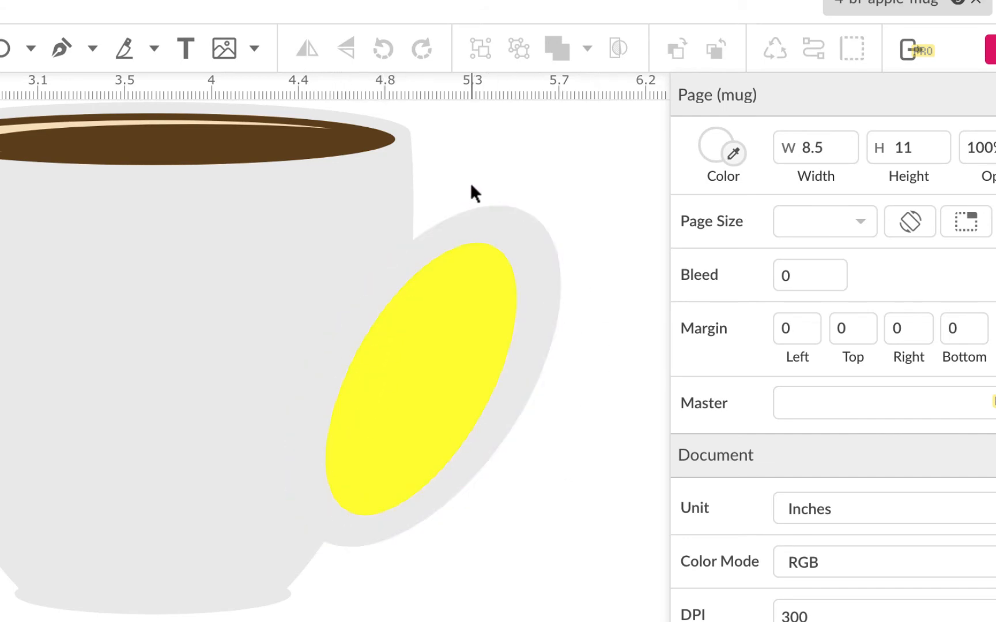
- Subtract the yellow ellipse from the gray handle ellipse and convert the resulting ring to a path
{"action": "left_click_drag", "start_coordinate": [458, 171], "coordinate": [587, 337]}
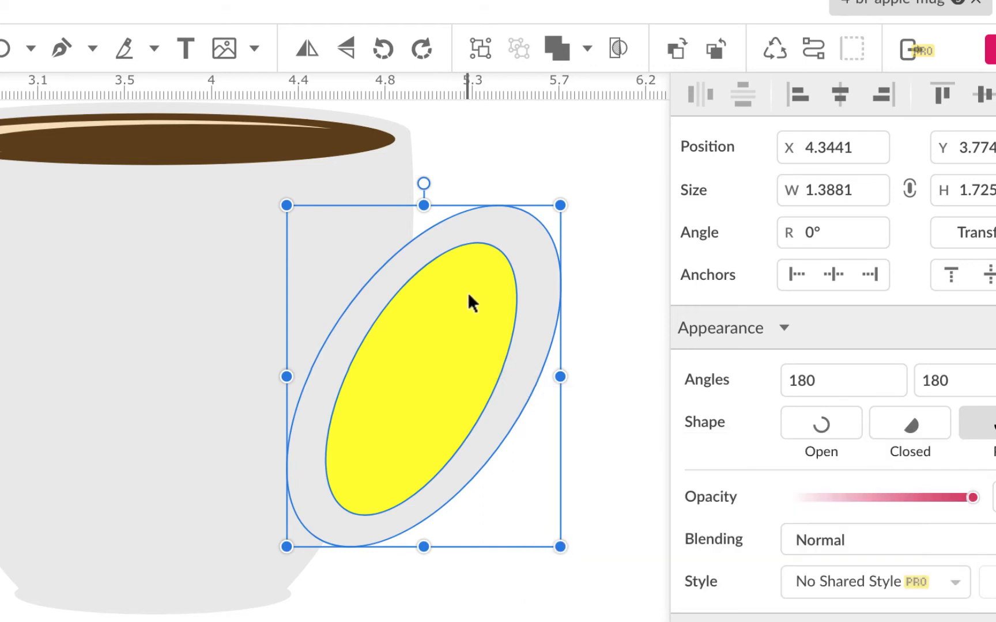
{"action": "left_click", "coordinate": [588, 49]}
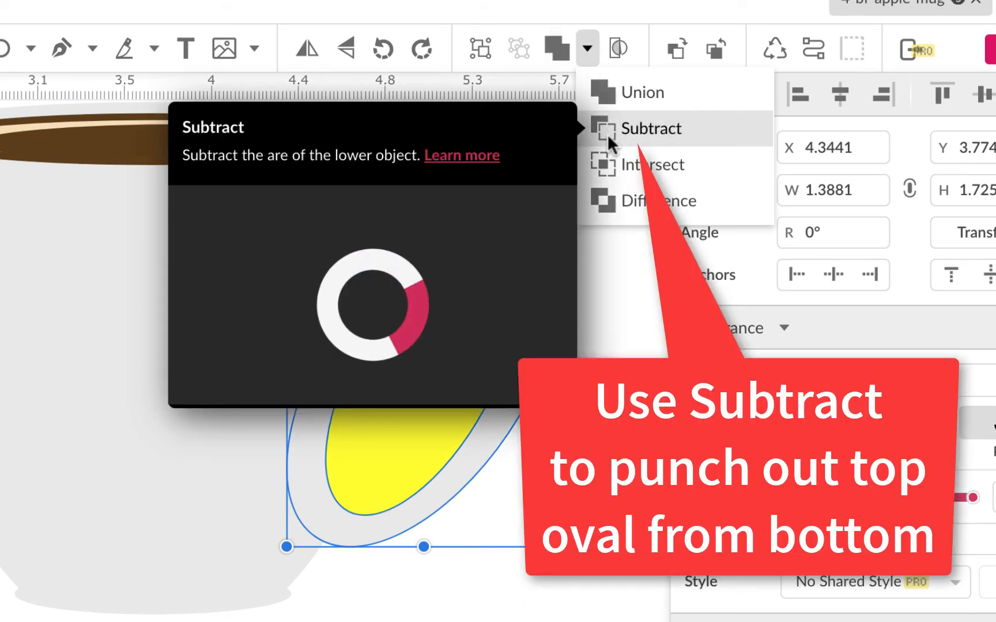
{"action": "left_click", "coordinate": [625, 124]}
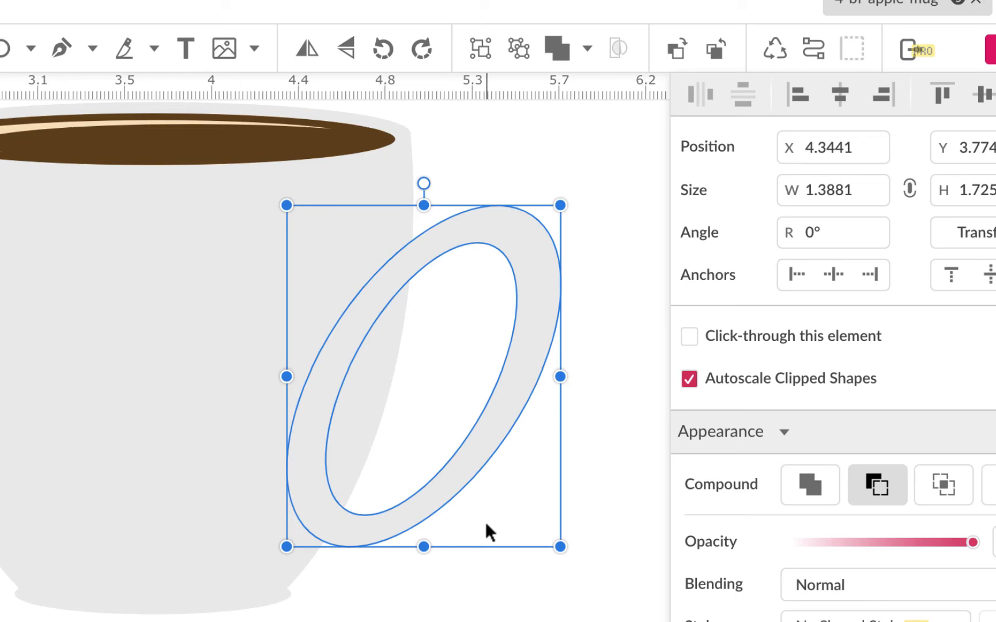
{"action": "left_click", "coordinate": [819, 46]}
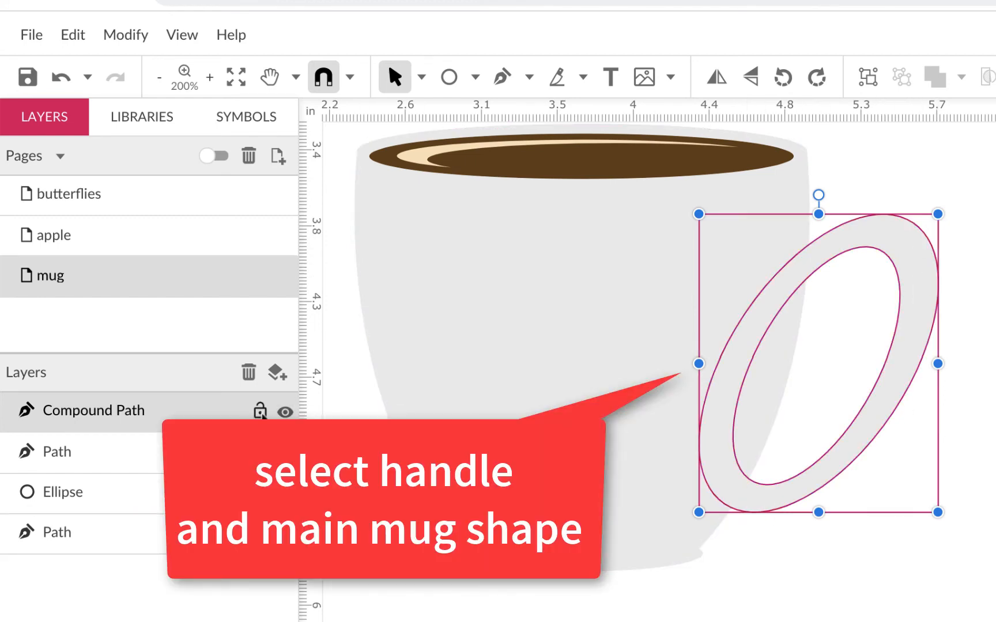
- Check the handle layer by toggling its visibility, and unite the handle with the main mug shape using Union
{"action": "left_click", "coordinate": [284, 413]}
{"action": "left_click", "coordinate": [284, 413]}
{"action": "left_click", "coordinate": [284, 412]}
{"action": "left_click", "coordinate": [284, 413]}
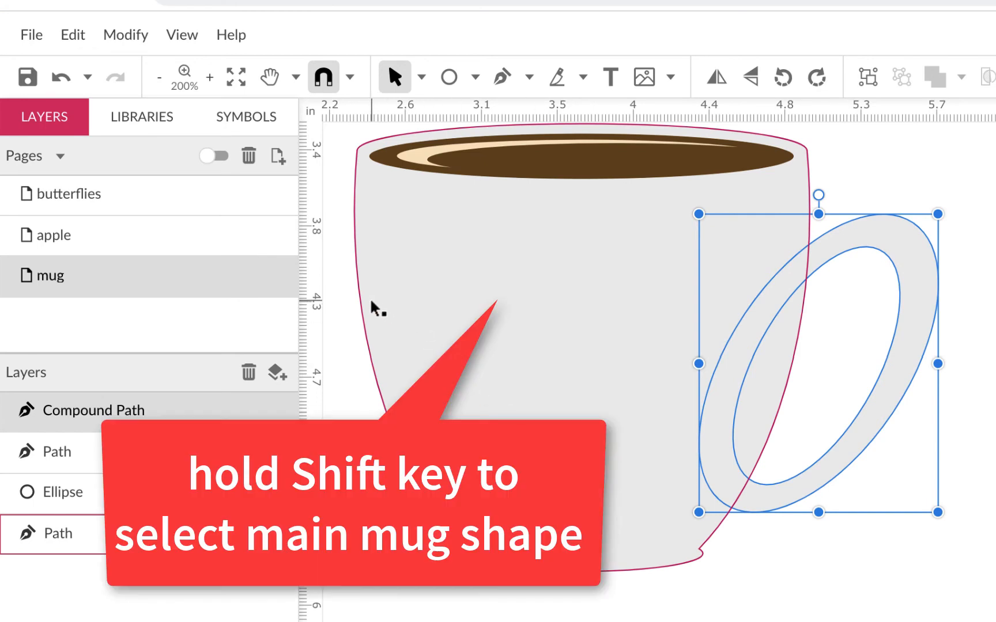
{"action": "left_click", "coordinate": [366, 316], "text": "shift"}
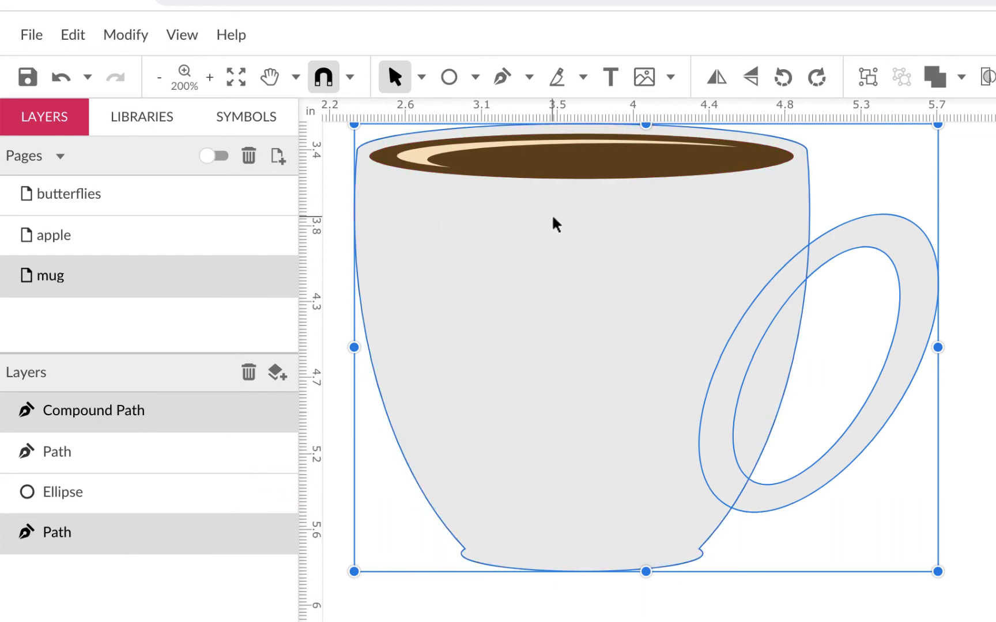
{"action": "scroll", "coordinate": [553, 222], "scroll_direction": "up", "scroll_amount": 1}
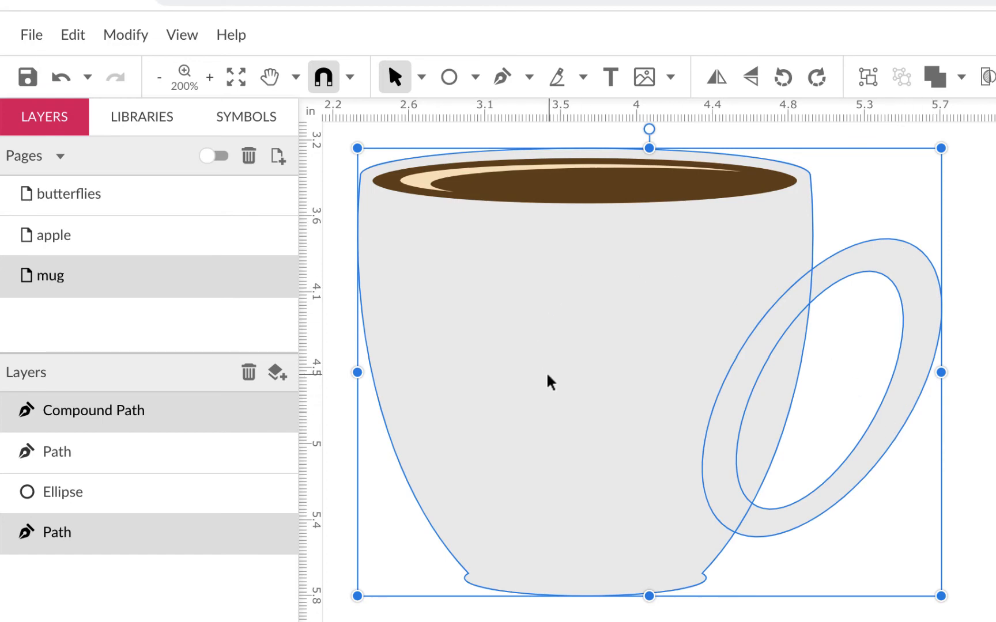
{"action": "left_click", "coordinate": [960, 77]}
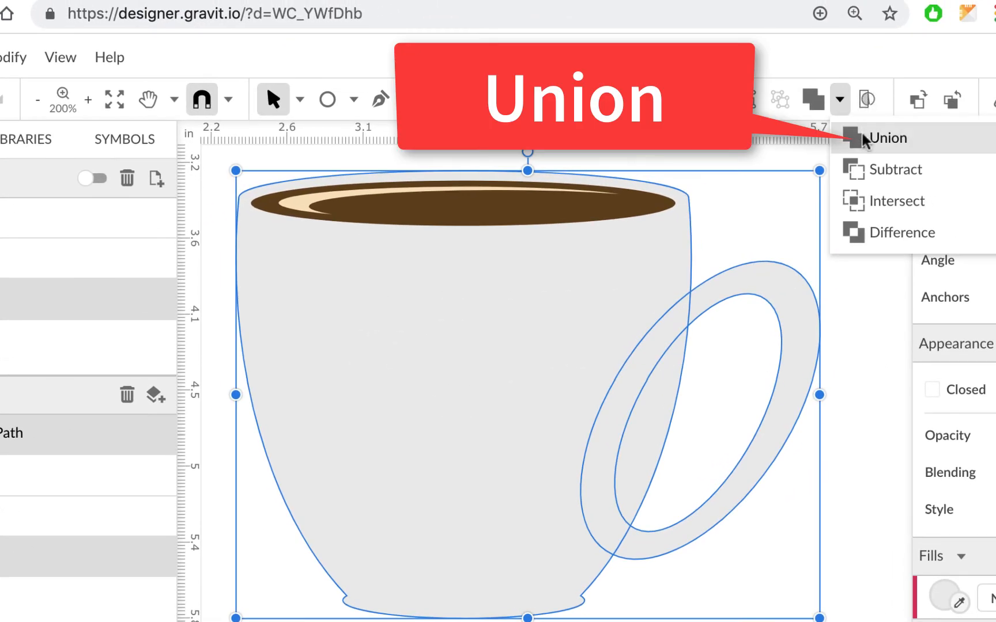
{"action": "left_click", "coordinate": [864, 139]}
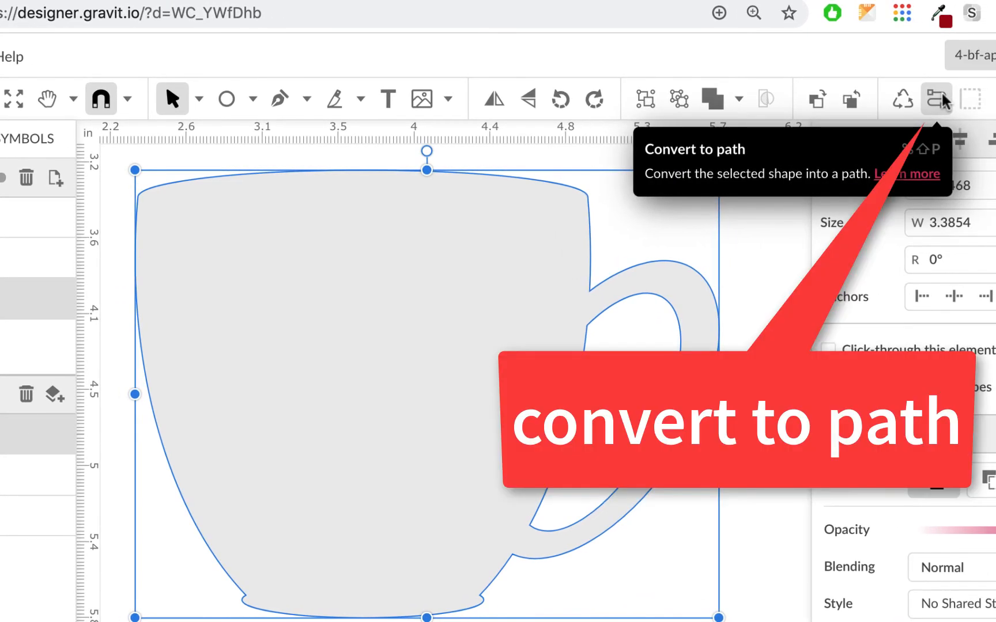
- Convert the united mug shape to a path and send it backward behind the coffee ellipse and the crescent highlight
{"action": "left_click", "coordinate": [944, 101]}
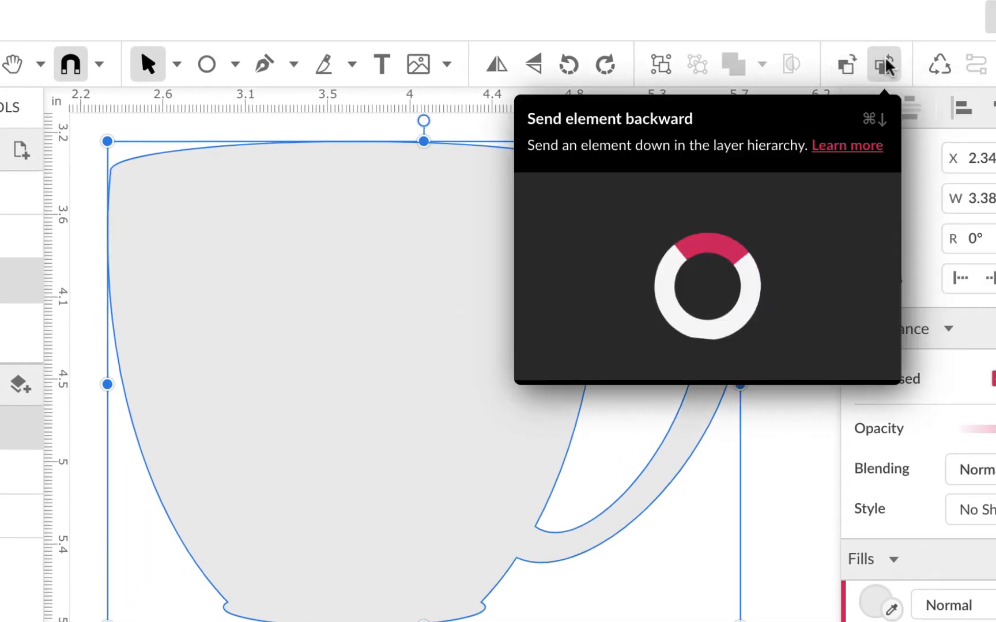
{"action": "left_click", "coordinate": [888, 60]}
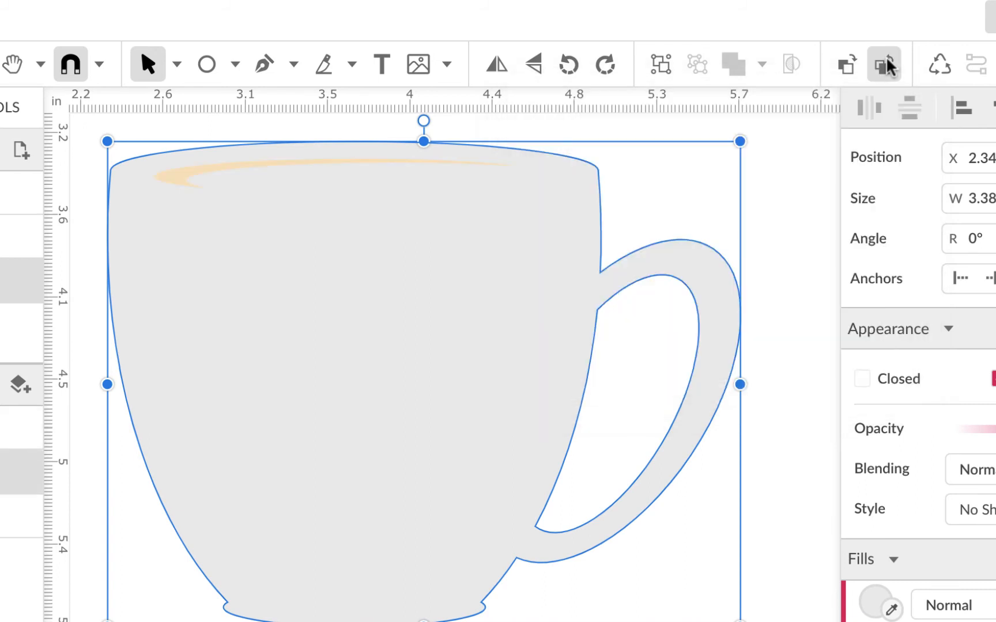
{"action": "left_click", "coordinate": [887, 64]}
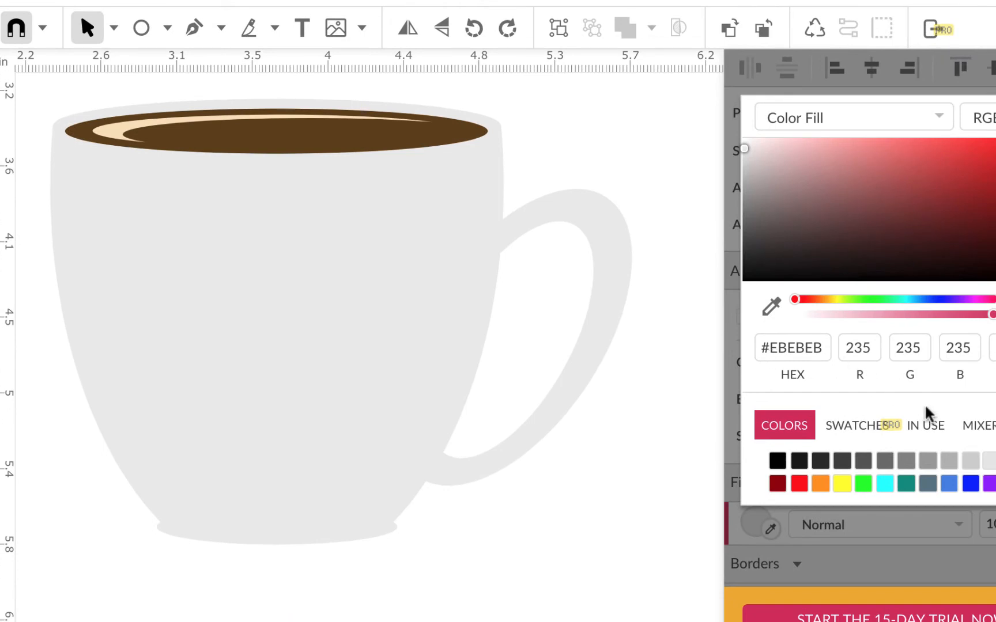
- Fill the mug with a linear gradient, nudge its start point slightly inward, and set the start color to cream #F4F2E4
{"action": "left_click", "coordinate": [864, 116]}
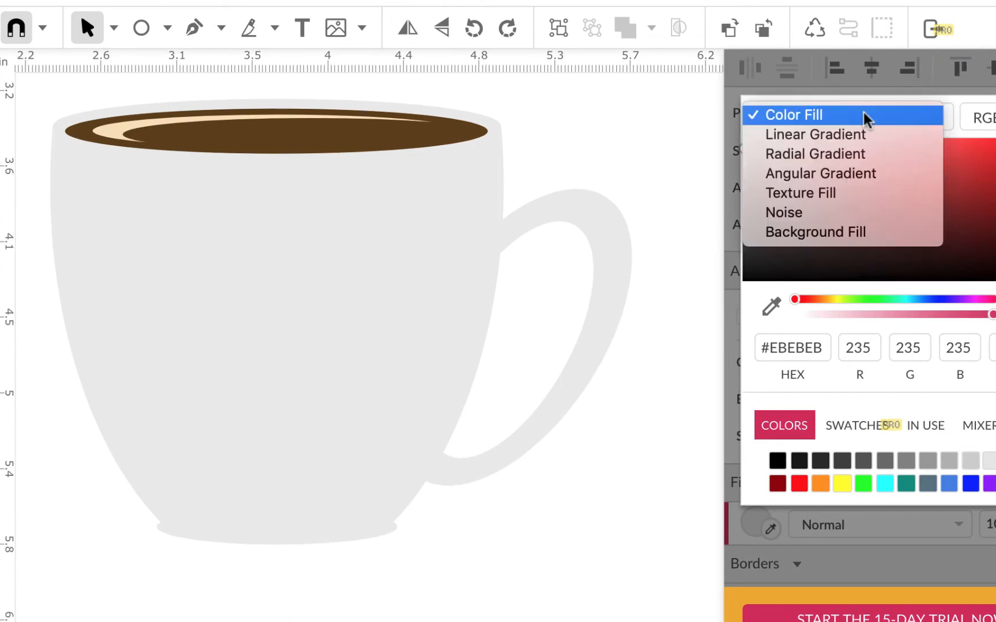
{"action": "left_click", "coordinate": [864, 136]}
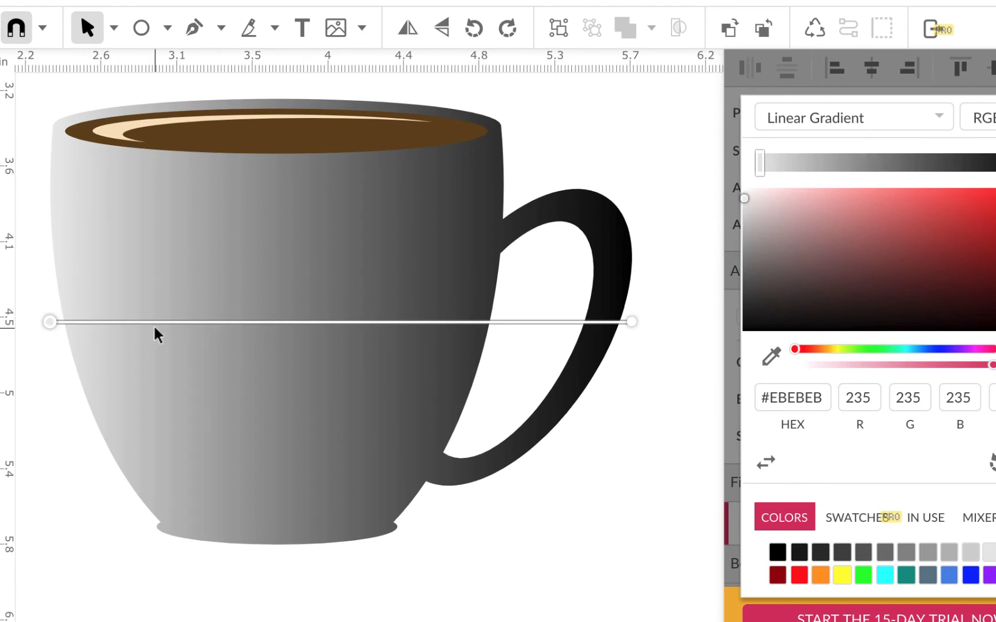
{"action": "mouse_move", "coordinate": [50, 323]}
{"action": "left_mouse_down"}
{"action": "mouse_move", "coordinate": [83, 329]}
{"action": "mouse_move", "coordinate": [65, 327]}
{"action": "left_mouse_up"}
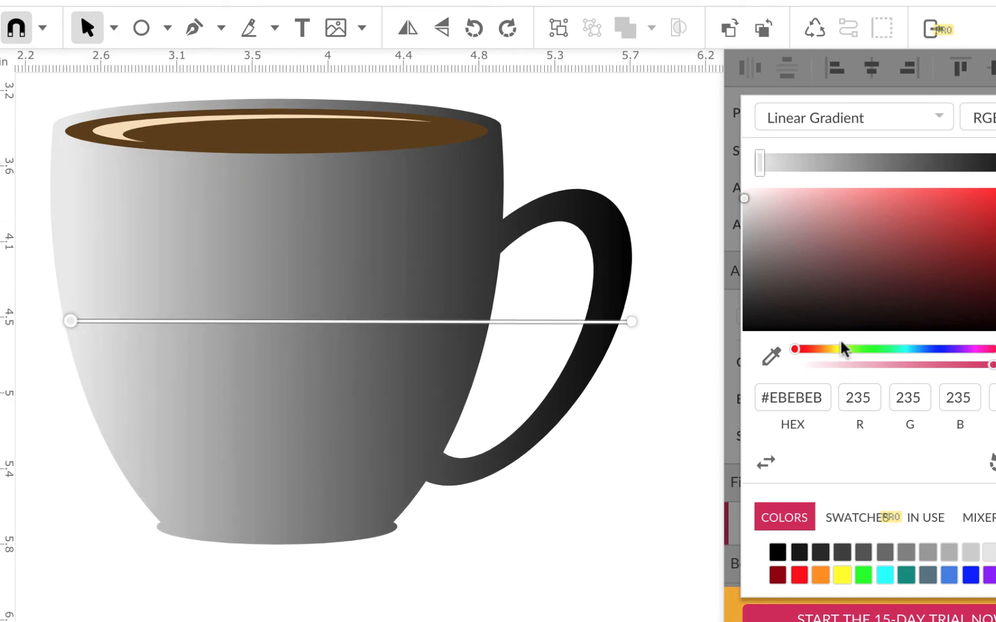
{"action": "left_click", "coordinate": [822, 349]}
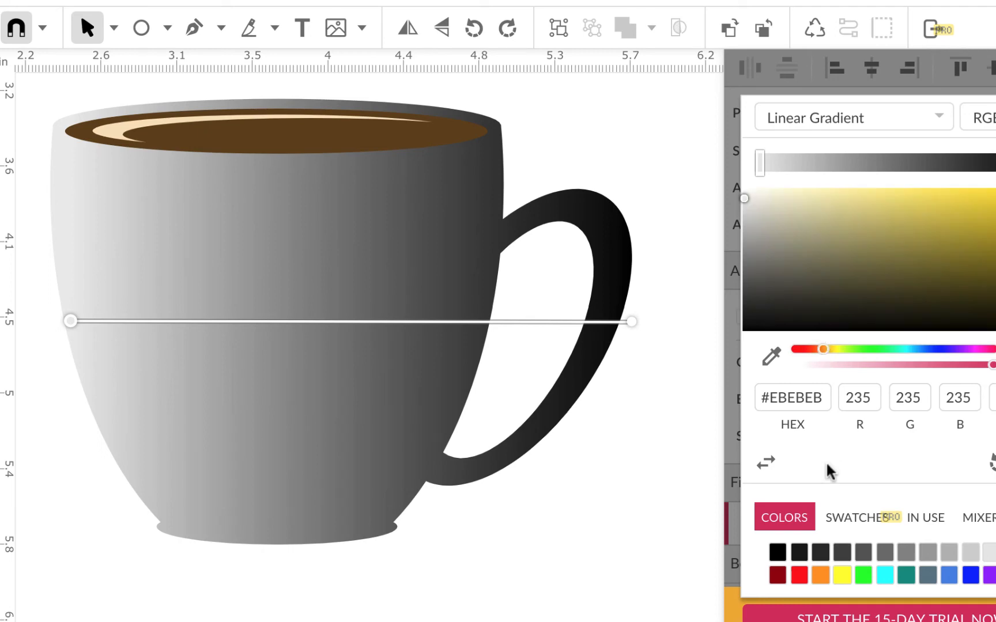
{"action": "mouse_move", "coordinate": [746, 206]}
{"action": "left_mouse_down"}
{"action": "mouse_move", "coordinate": [744, 197]}
{"action": "mouse_move", "coordinate": [771, 195]}
{"action": "mouse_move", "coordinate": [762, 196]}
{"action": "left_mouse_up"}
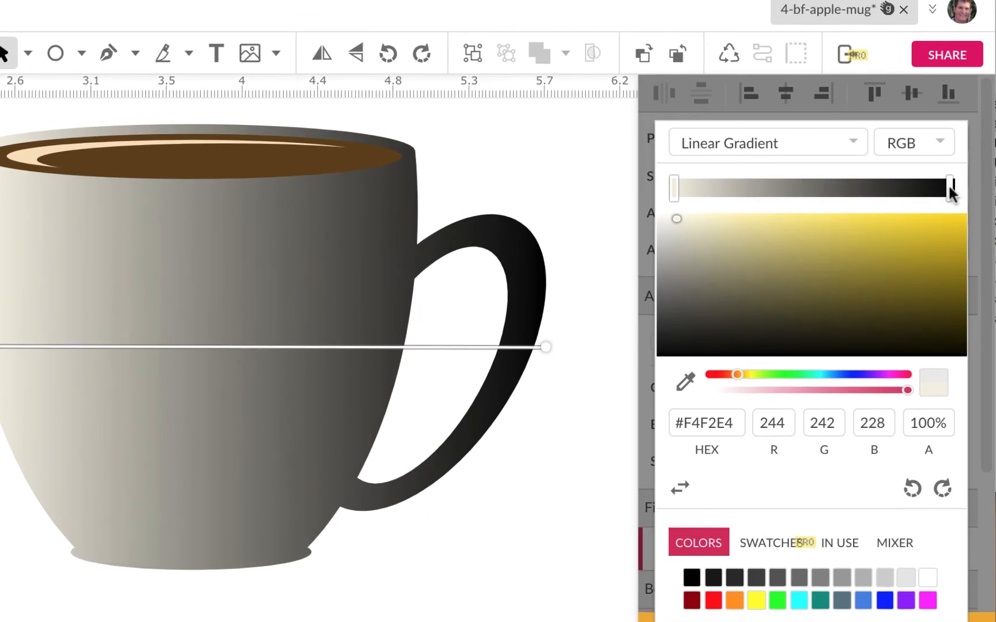
- Set the end color of the mug's gradient to dark brown #443A23
{"action": "left_click", "coordinate": [950, 189]}
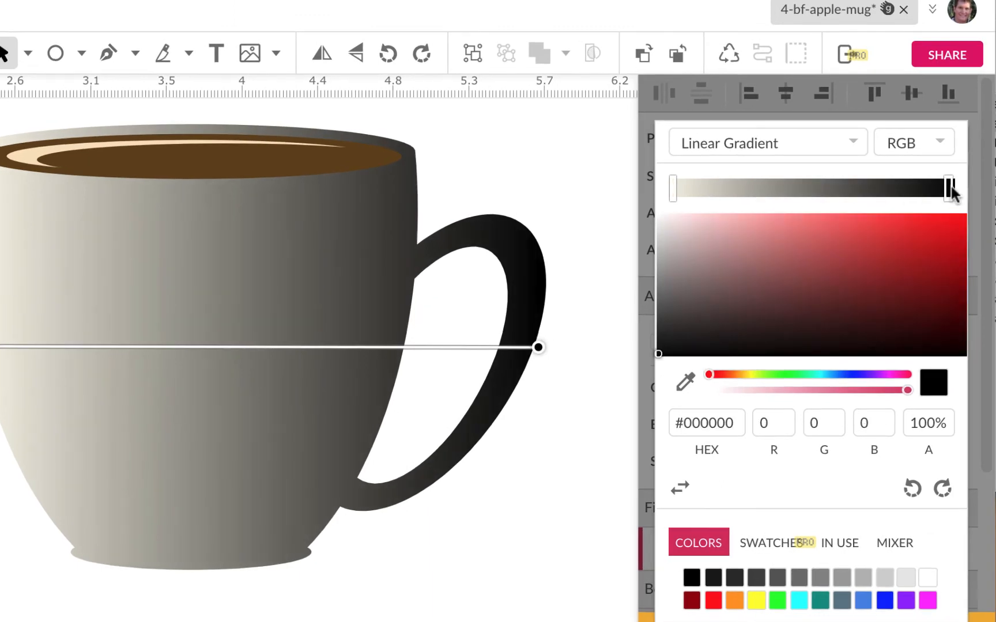
{"action": "left_click", "coordinate": [742, 373]}
{"action": "mouse_move", "coordinate": [746, 375]}
{"action": "left_mouse_down"}
{"action": "mouse_move", "coordinate": [756, 375]}
{"action": "mouse_move", "coordinate": [731, 374]}
{"action": "left_mouse_up"}
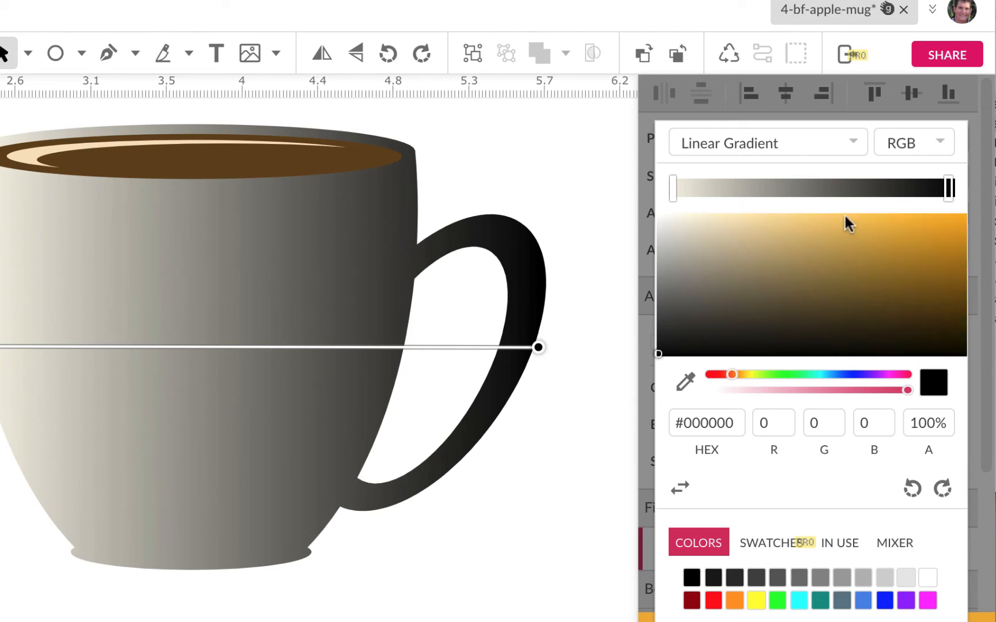
{"action": "left_click", "coordinate": [878, 289]}
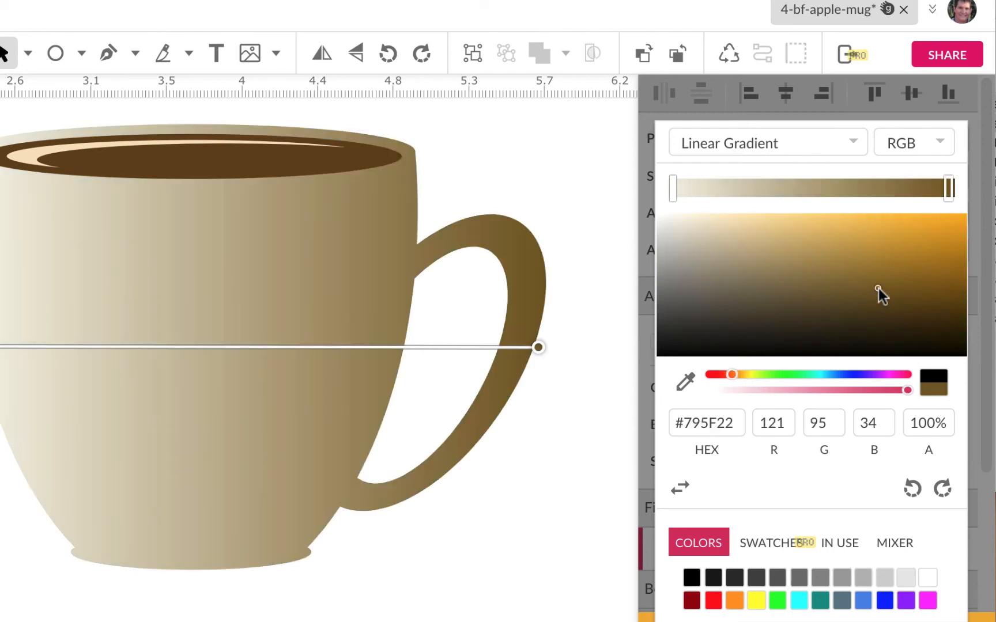
{"action": "left_click", "coordinate": [845, 287]}
{"action": "left_click", "coordinate": [812, 302]}
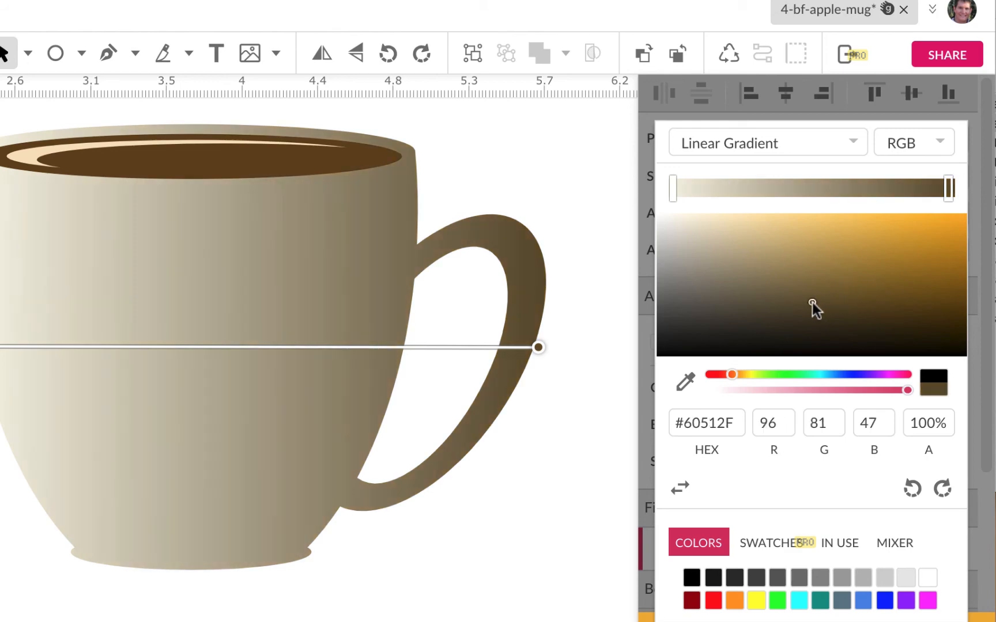
{"action": "left_click", "coordinate": [793, 312]}
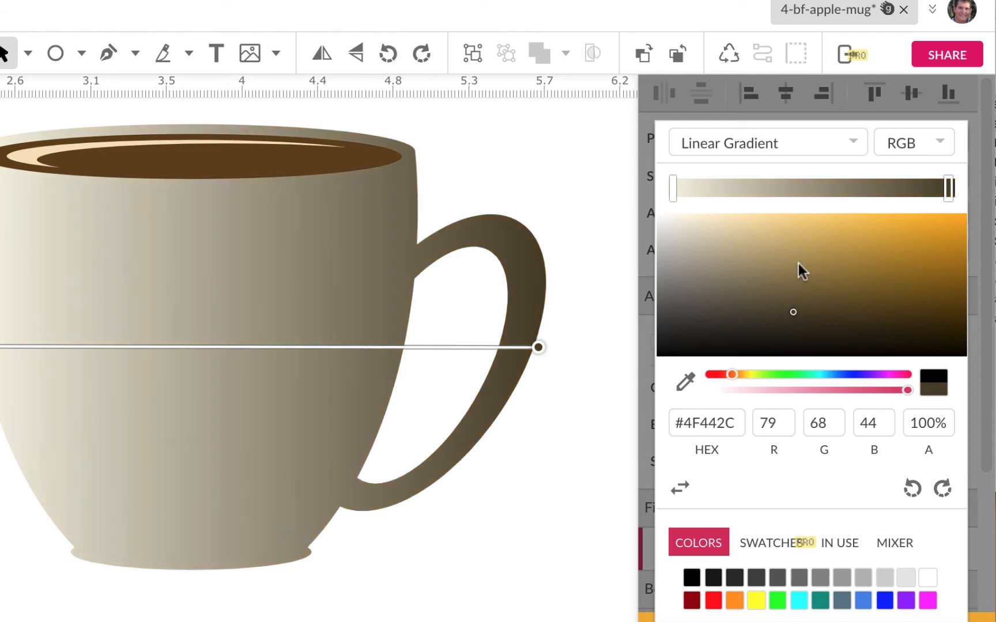
{"action": "left_click", "coordinate": [805, 317]}
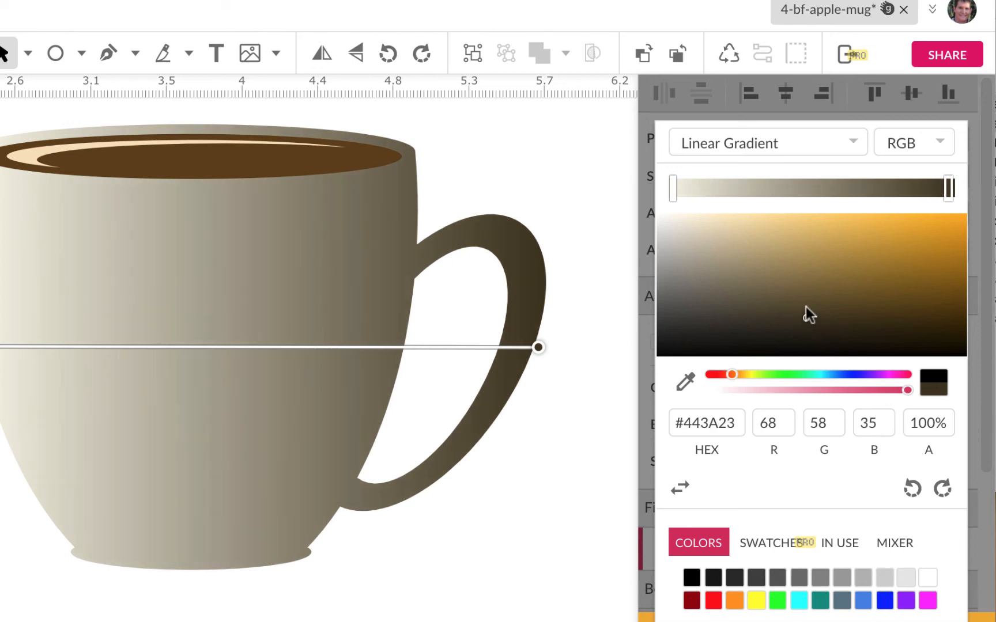
- Angle the mug's gradient diagonally from its upper-left edge to a point beyond the lower right of the handle
{"action": "mouse_move", "coordinate": [537, 348]}
{"action": "left_mouse_down"}
{"action": "mouse_move", "coordinate": [607, 351]}
{"action": "mouse_move", "coordinate": [600, 443]}
{"action": "left_mouse_up"}
{"action": "left_click_drag", "start_coordinate": [1, 349], "coordinate": [0, 199]}
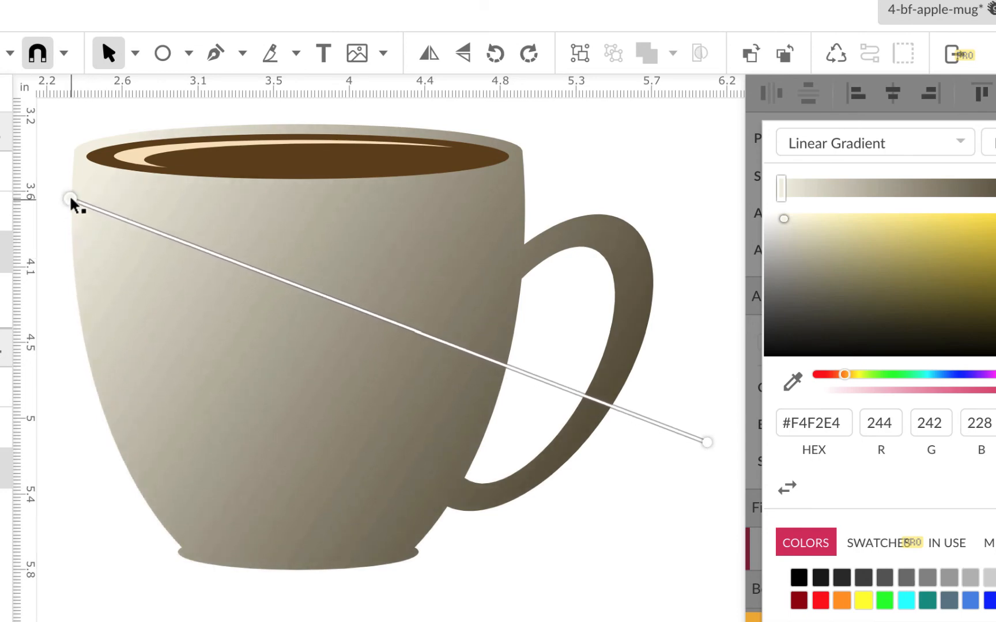
{"action": "left_click_drag", "start_coordinate": [71, 200], "coordinate": [72, 215]}
{"action": "left_click", "coordinate": [707, 442]}
{"action": "mouse_move", "coordinate": [707, 443]}
{"action": "left_mouse_down"}
{"action": "mouse_move", "coordinate": [602, 487]}
{"action": "mouse_move", "coordinate": [692, 542]}
{"action": "mouse_move", "coordinate": [685, 579]}
{"action": "left_mouse_up"}
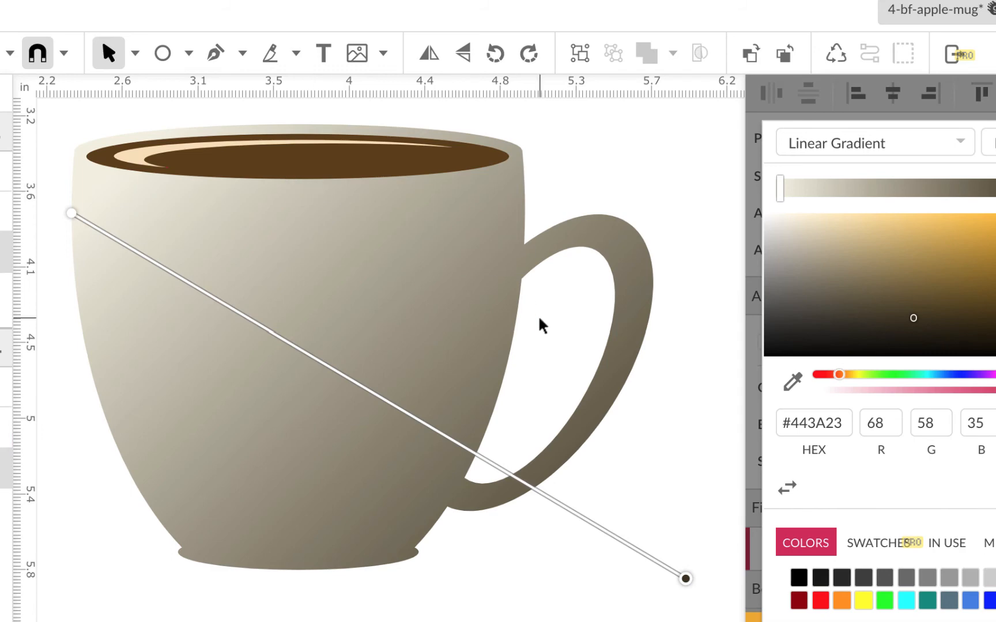
{"action": "left_click", "coordinate": [667, 454]}
{"action": "key", "text": "ctrl+minus"}
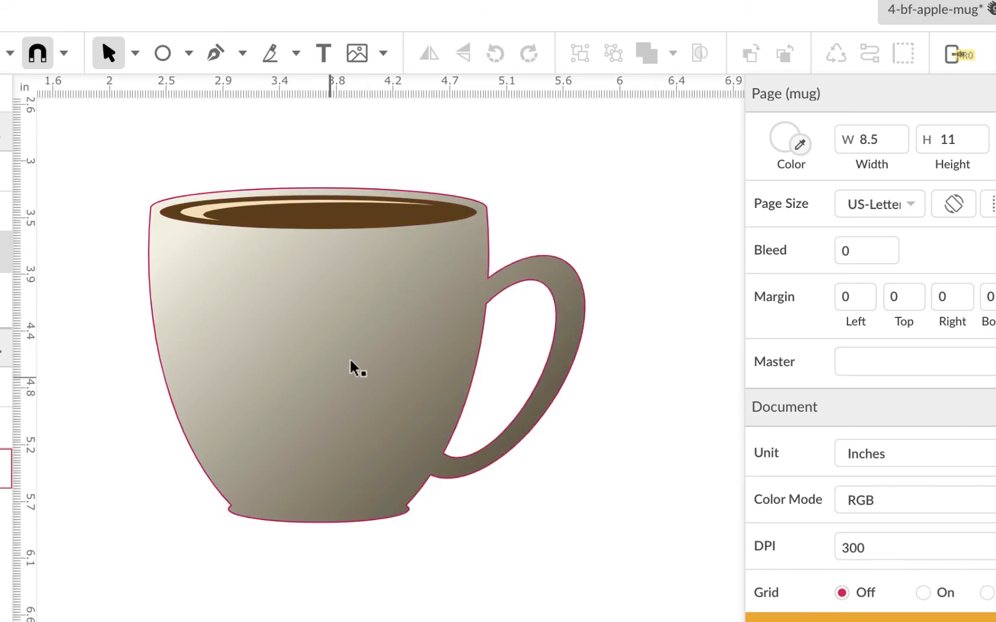
- Duplicate the mug shape slightly below the original and set the copy's gradient start color to gray #8B8B8B
{"action": "left_click", "coordinate": [393, 303]}
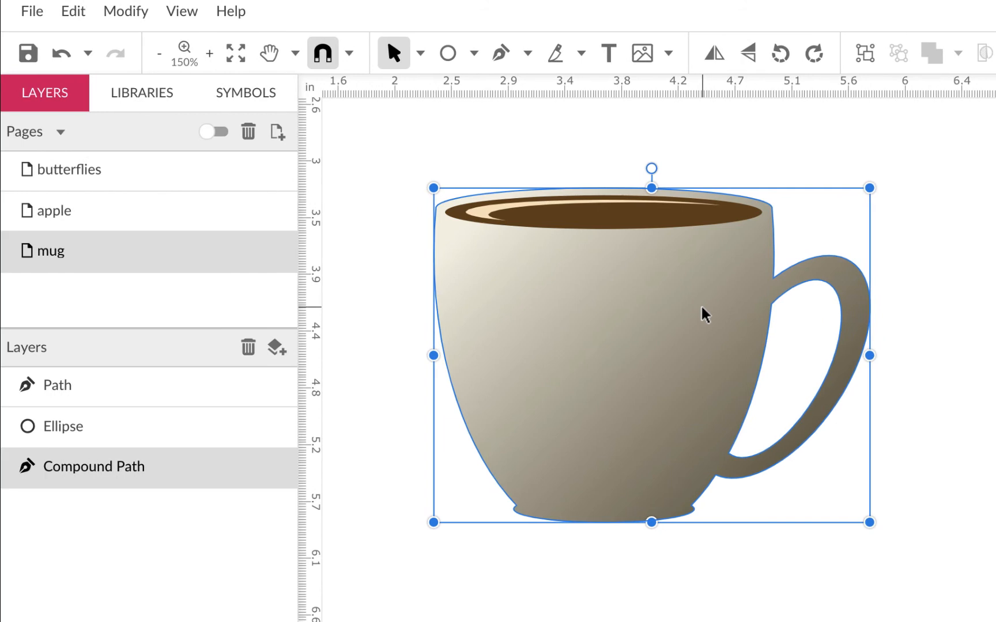
{"action": "left_click_drag", "start_coordinate": [702, 308], "coordinate": [717, 431]}
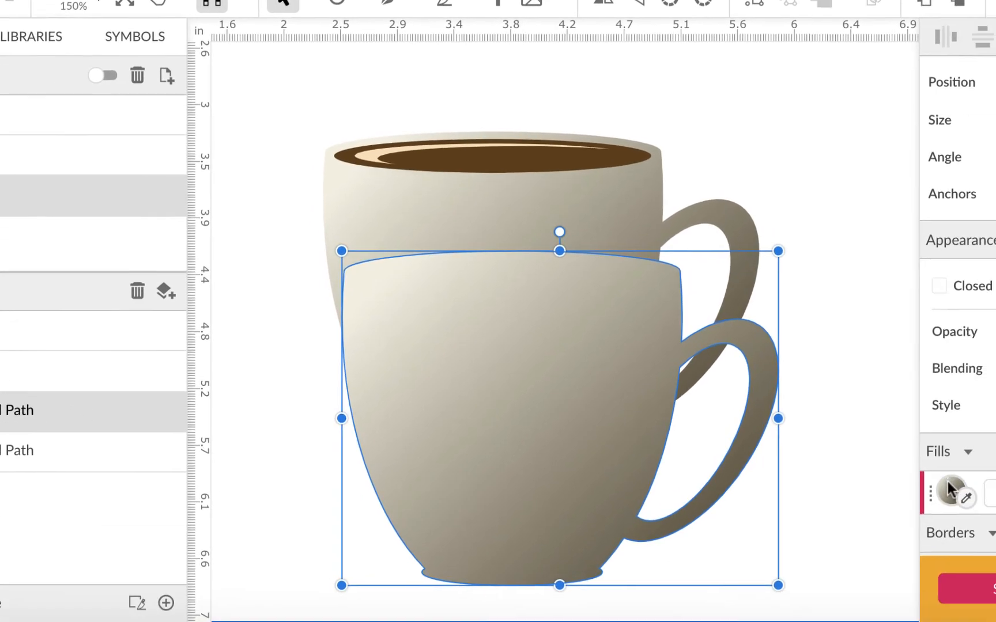
{"action": "left_click", "coordinate": [866, 449]}
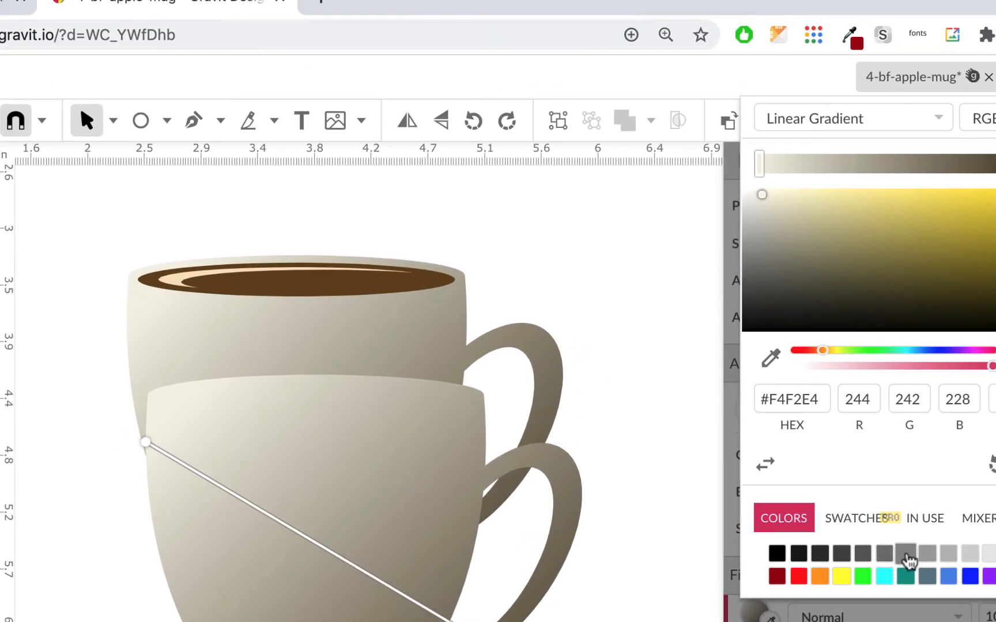
{"action": "left_click", "coordinate": [905, 554]}
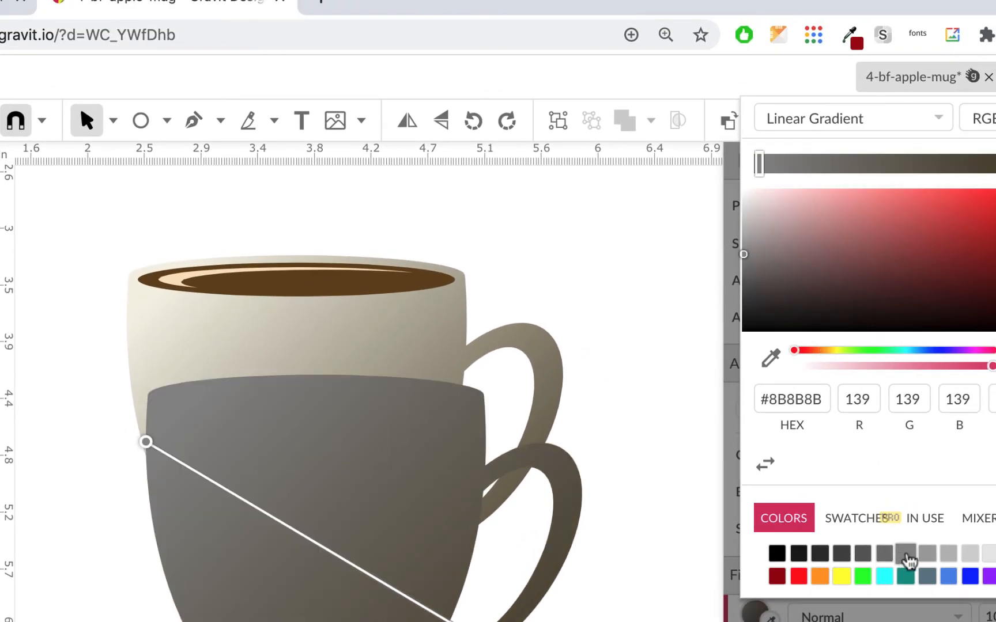
{"action": "left_click", "coordinate": [597, 262]}
- Flatten the gray mug copy from its top edge to a height of about 0.77 in
{"action": "left_click", "coordinate": [351, 449]}
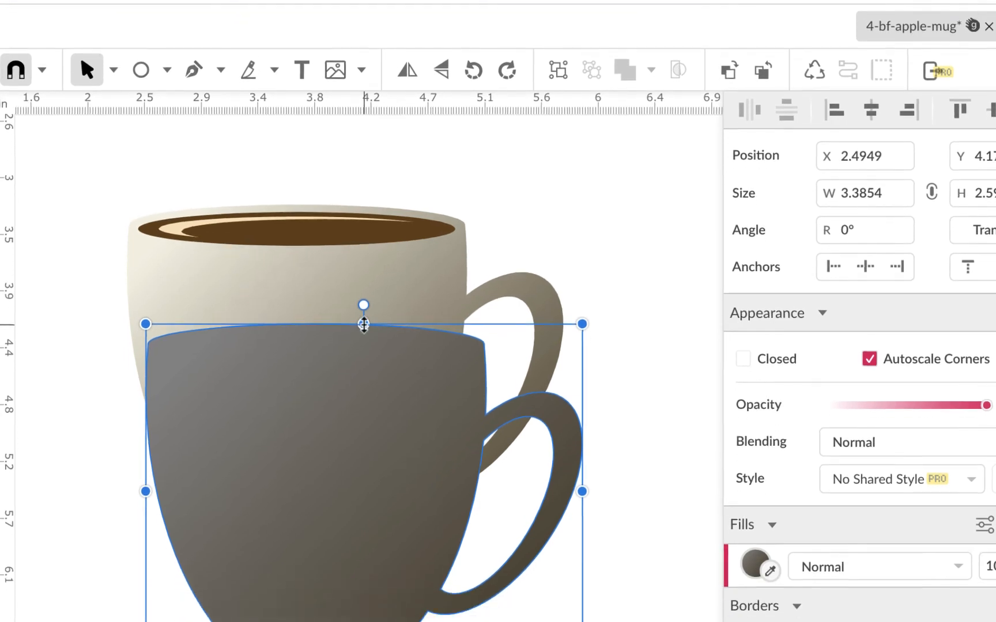
{"action": "left_click_drag", "start_coordinate": [363, 374], "coordinate": [354, 612]}
{"action": "left_click_drag", "start_coordinate": [353, 496], "coordinate": [355, 500]}
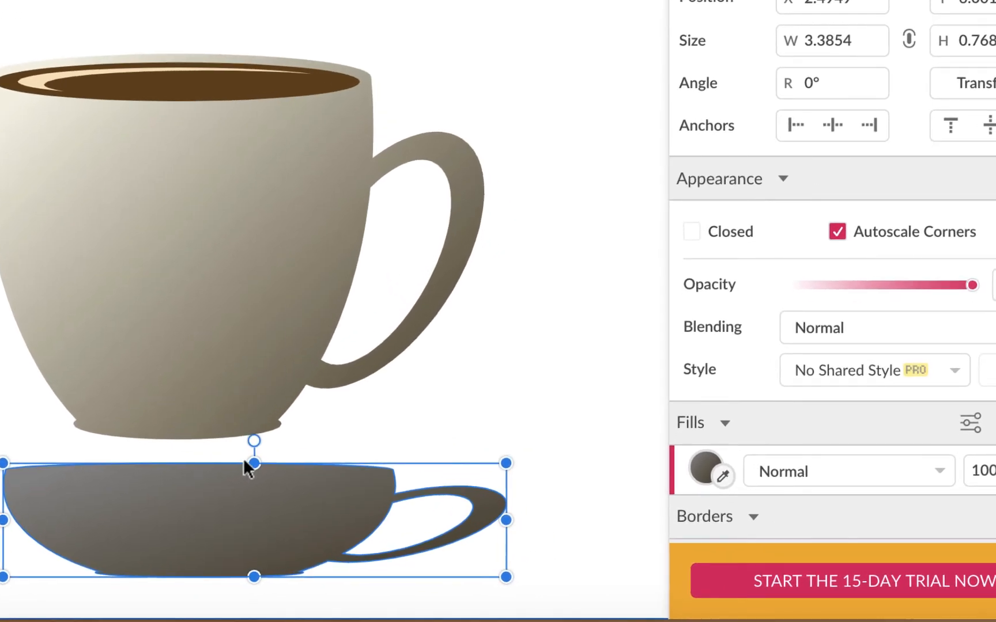
- Skew the flattened gray copy strongly to the right and reduce its height to about 0.5 in
{"action": "left_click", "coordinate": [980, 71]}
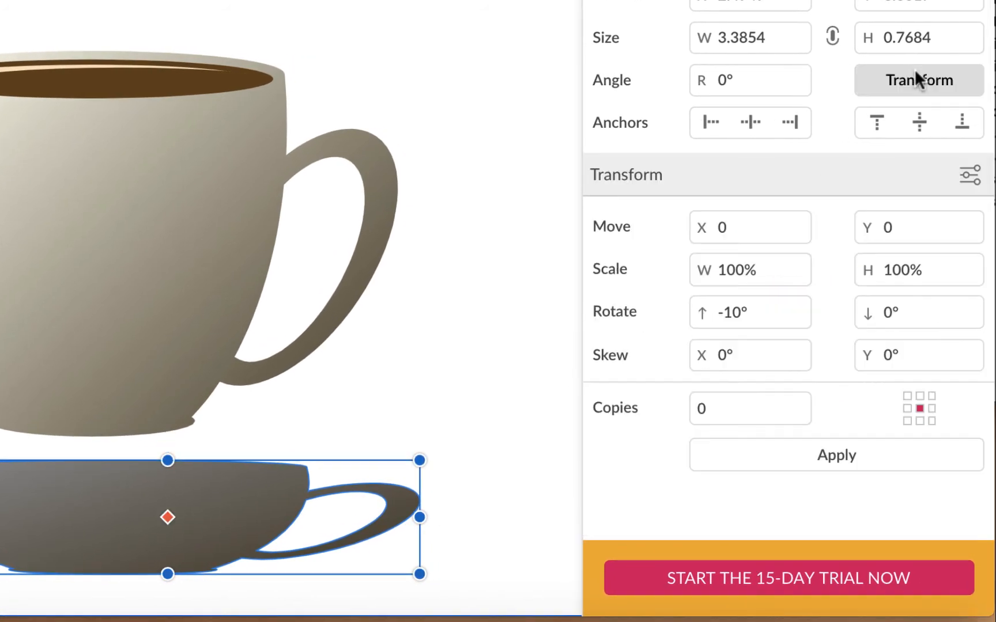
{"action": "left_click", "coordinate": [712, 355]}
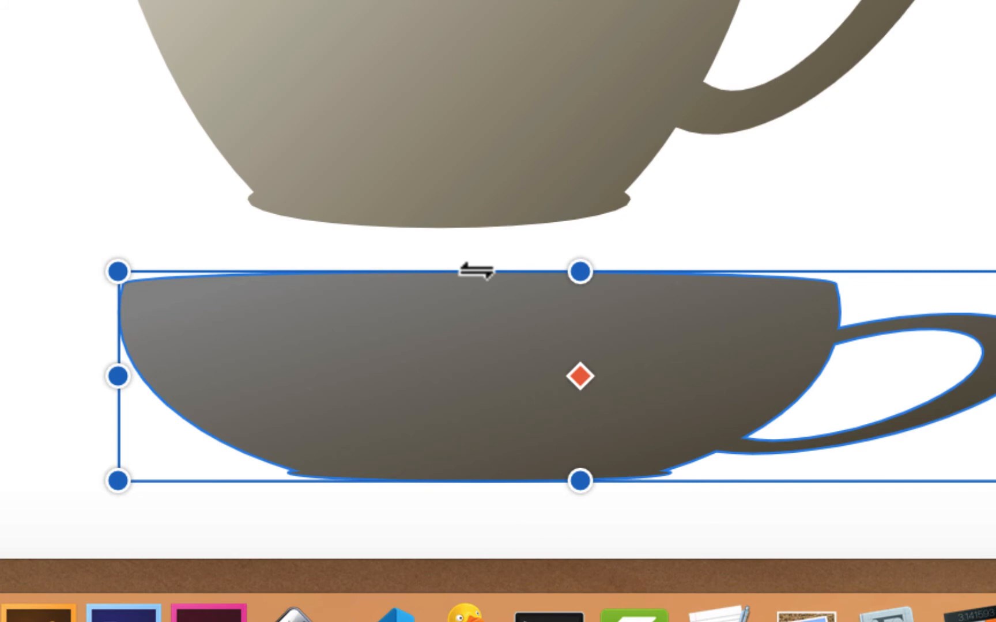
{"action": "left_click_drag", "start_coordinate": [475, 273], "coordinate": [694, 282]}
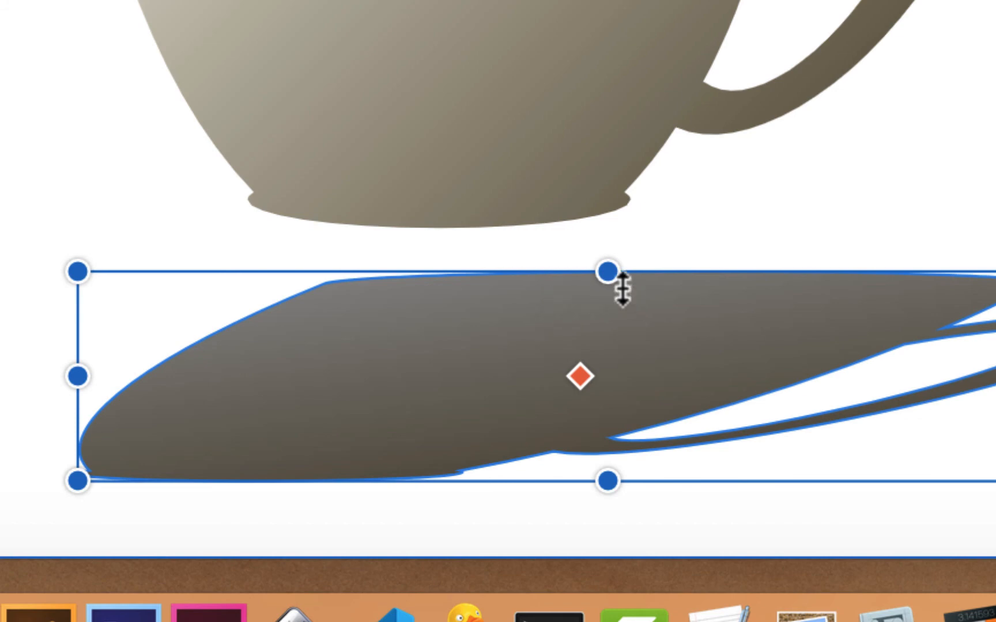
{"action": "left_click_drag", "start_coordinate": [608, 271], "coordinate": [609, 344]}
- Move the skewed shadow shape to the mug's base and place its layer beneath the mug's layer
{"action": "left_click_drag", "start_coordinate": [427, 416], "coordinate": [602, 160]}
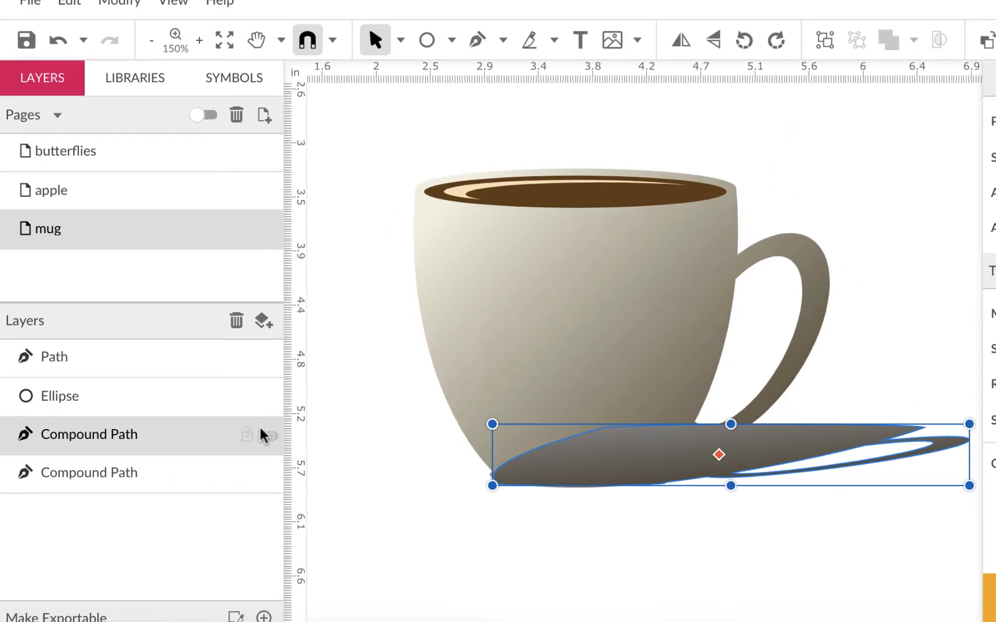
{"action": "left_click_drag", "start_coordinate": [154, 444], "coordinate": [154, 522]}
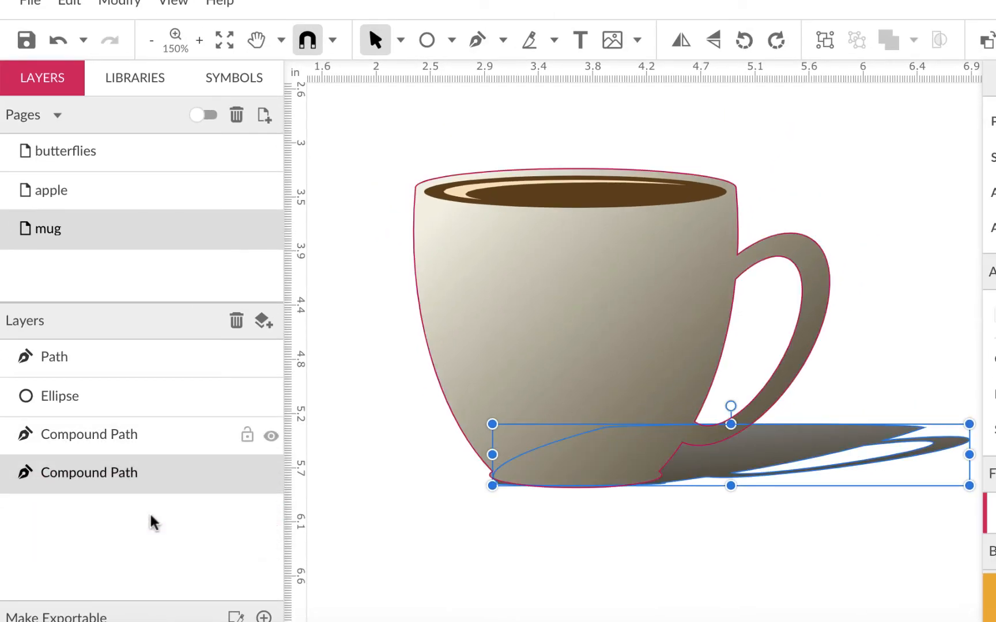
{"action": "left_click", "coordinate": [518, 583]}
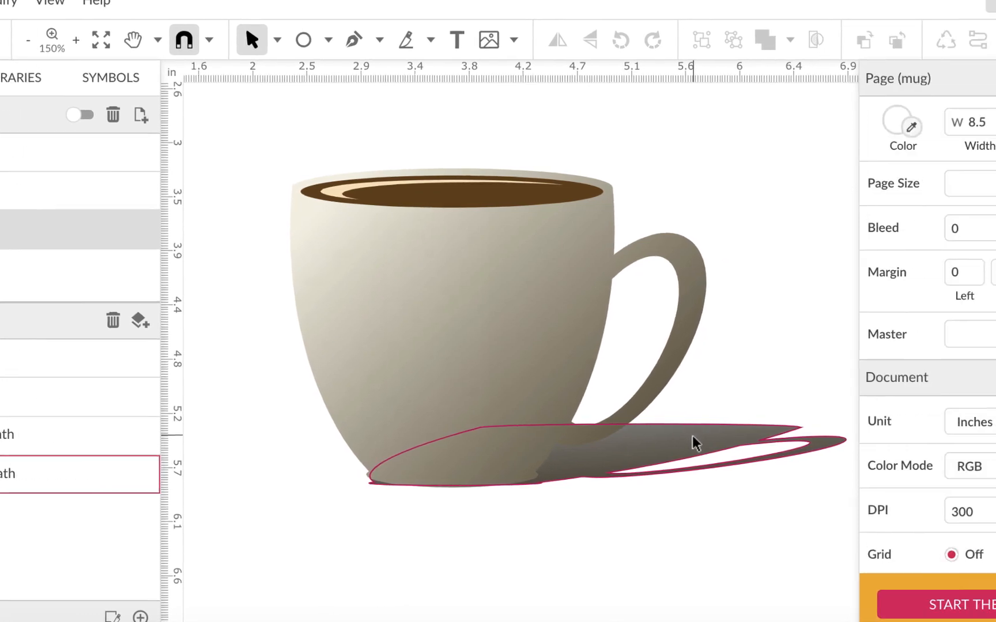
- Lower the shadow shape's opacity to 50% and add a Blur effect to it
{"action": "left_click", "coordinate": [695, 444]}
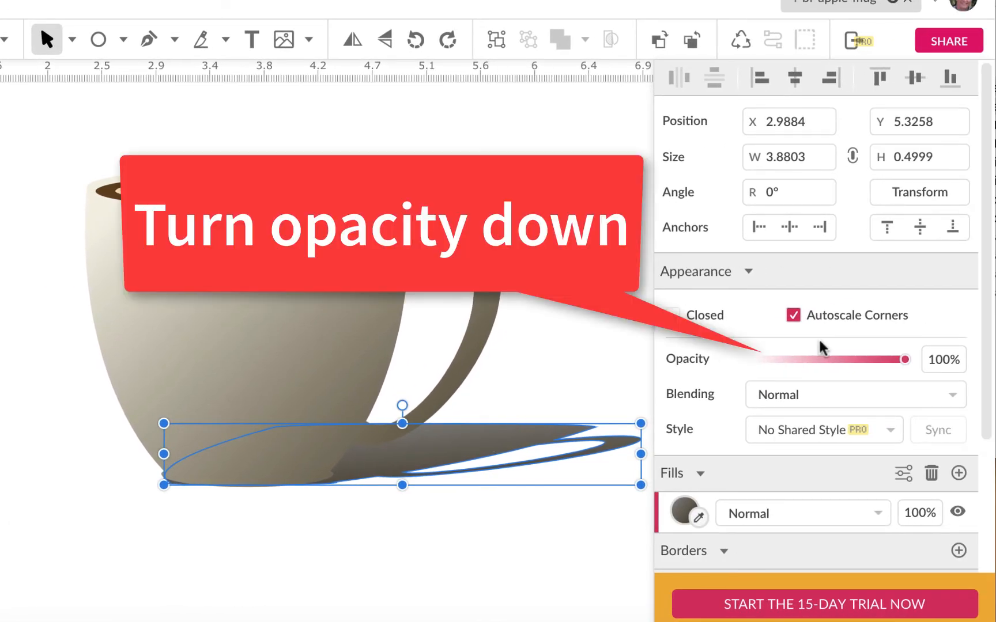
{"action": "left_click_drag", "start_coordinate": [905, 359], "coordinate": [838, 360]}
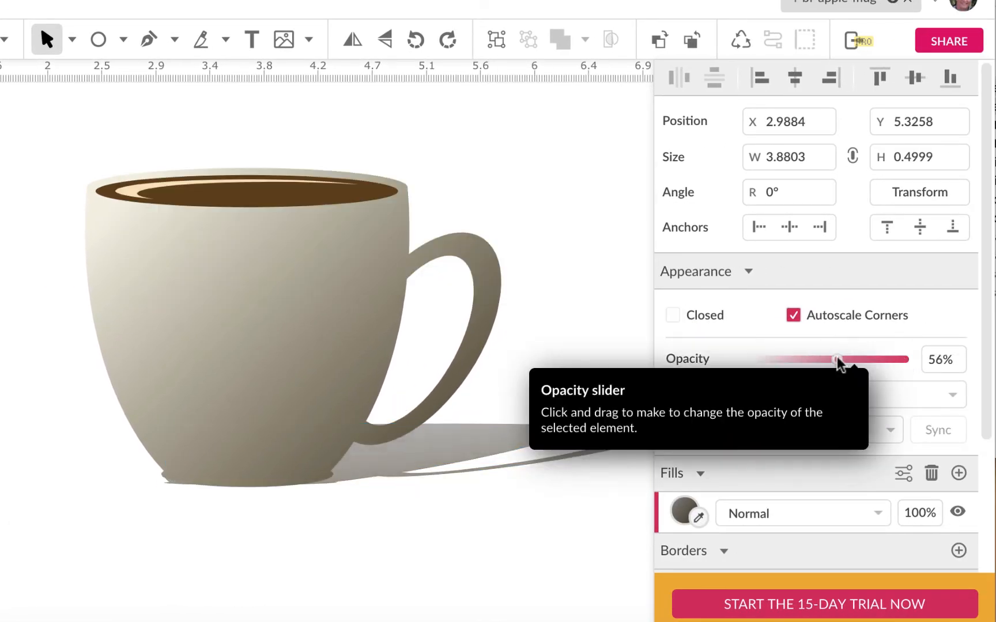
{"action": "left_click", "coordinate": [510, 558]}
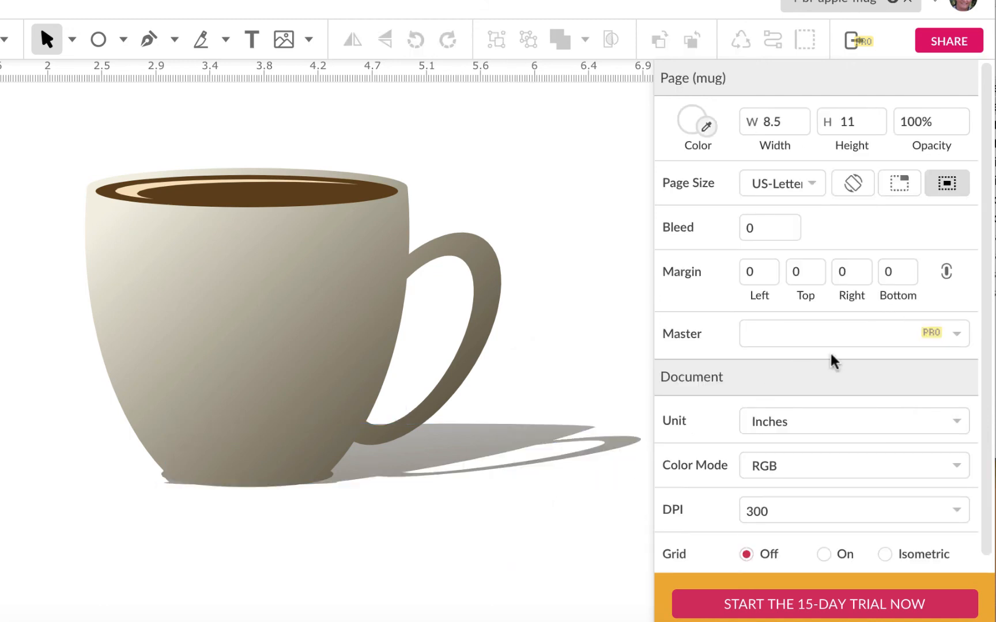
{"action": "left_click", "coordinate": [516, 451]}
{"action": "left_click_drag", "start_coordinate": [836, 359], "coordinate": [828, 360]}
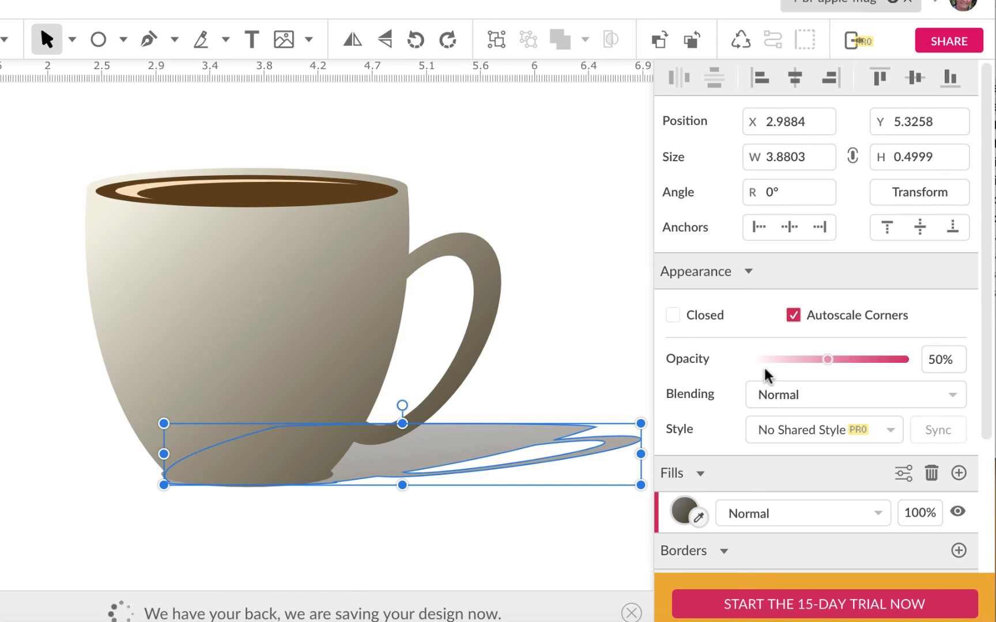
{"action": "scroll", "coordinate": [766, 376], "scroll_direction": "down", "scroll_amount": 3}
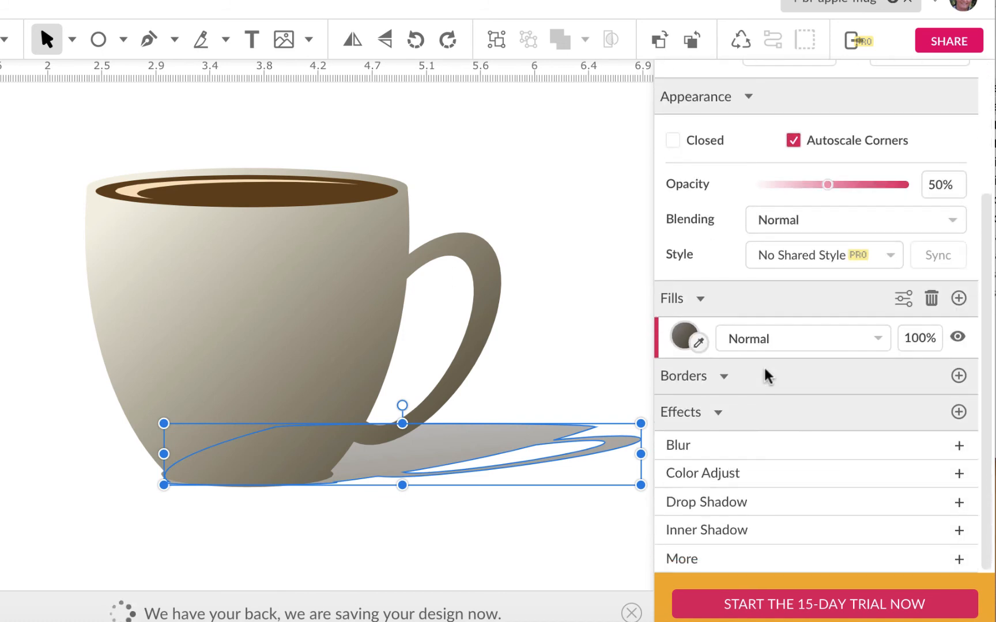
{"action": "left_click", "coordinate": [959, 445]}
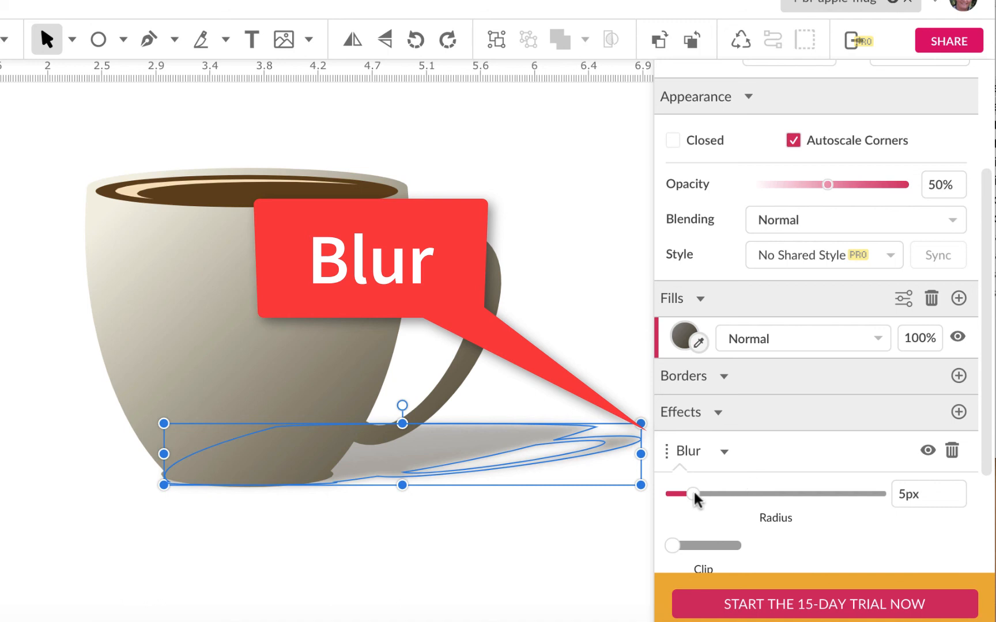
- Slightly reduce the Blur radius of the mug's cast shadow and save the document
{"action": "left_click", "coordinate": [530, 536]}
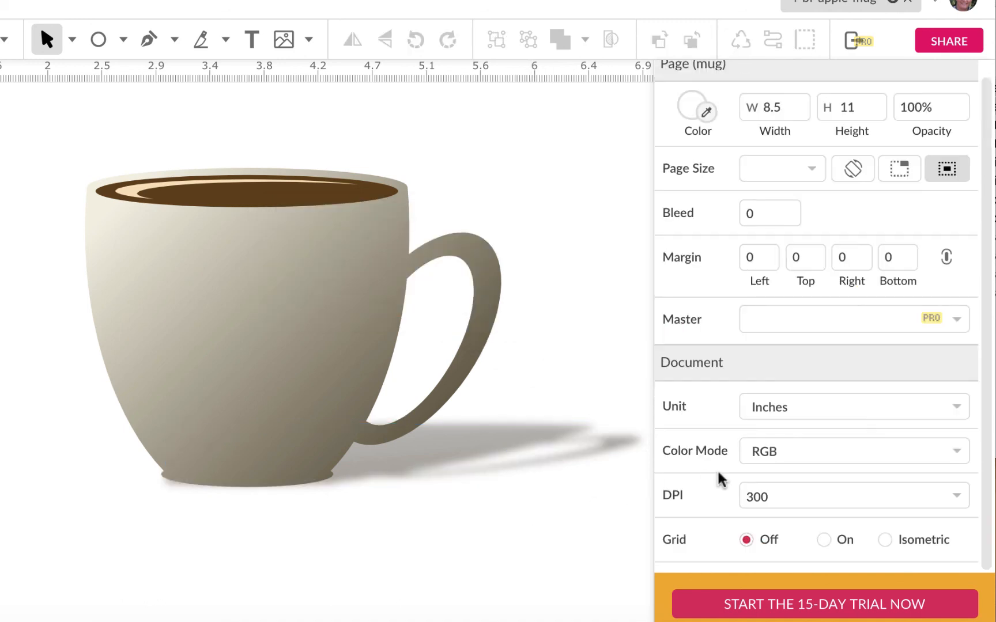
{"action": "left_click", "coordinate": [471, 456]}
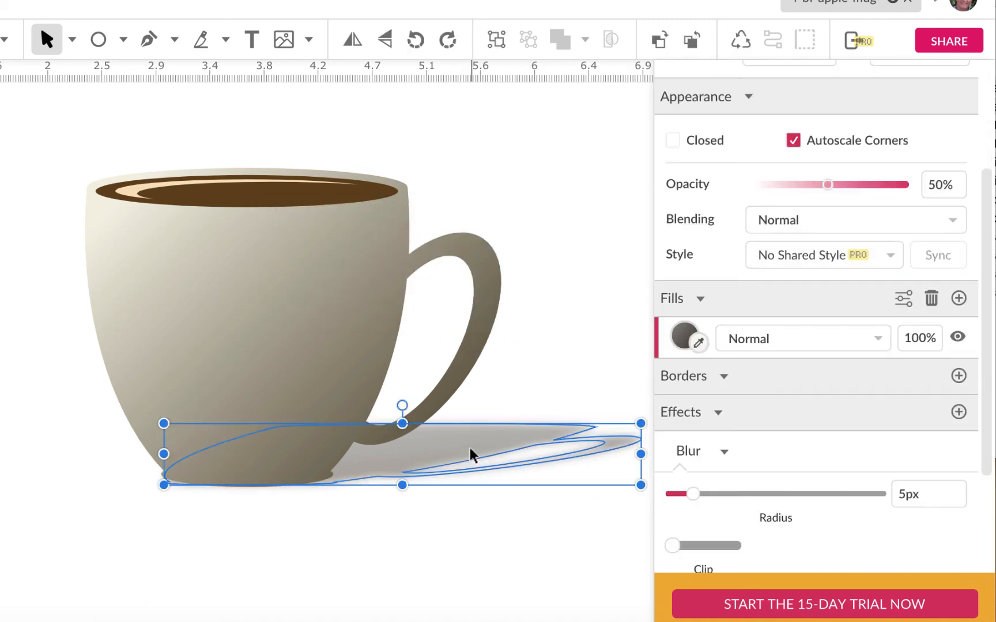
{"action": "mouse_move", "coordinate": [693, 500]}
{"action": "left_mouse_down"}
{"action": "mouse_move", "coordinate": [678, 500]}
{"action": "mouse_move", "coordinate": [687, 501]}
{"action": "left_mouse_up"}
{"action": "left_click", "coordinate": [546, 549]}
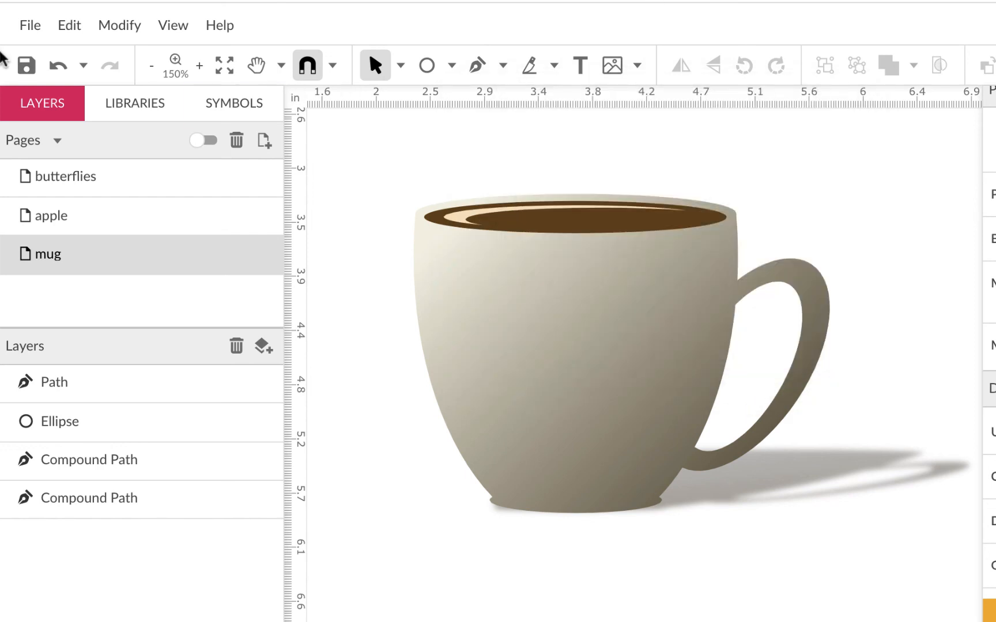
{"action": "left_click", "coordinate": [24, 69]}
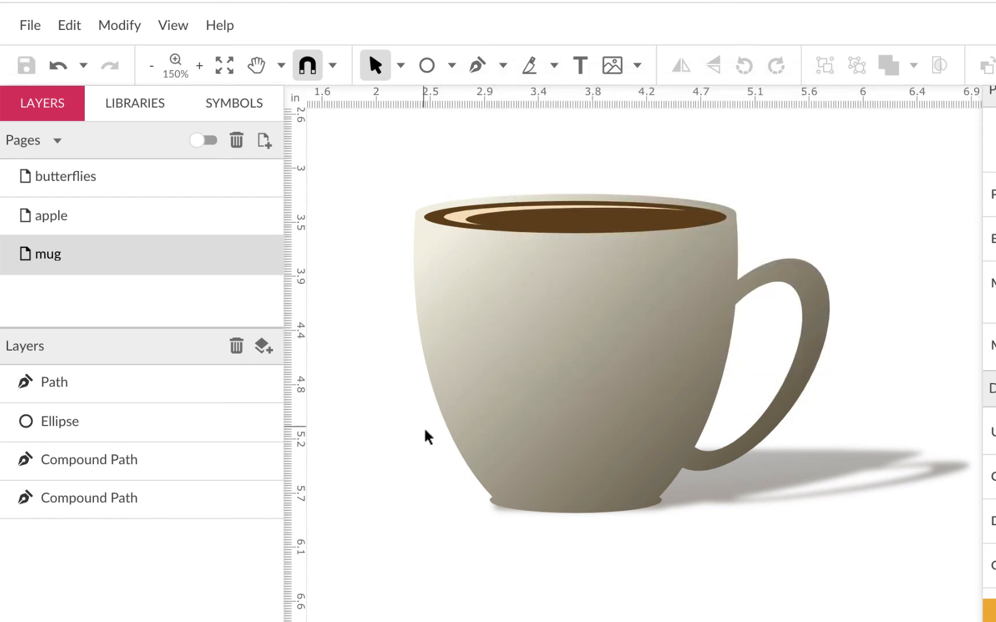
- Review the artwork on the butterflies, apple and mug pages
{"action": "left_click", "coordinate": [147, 179]}
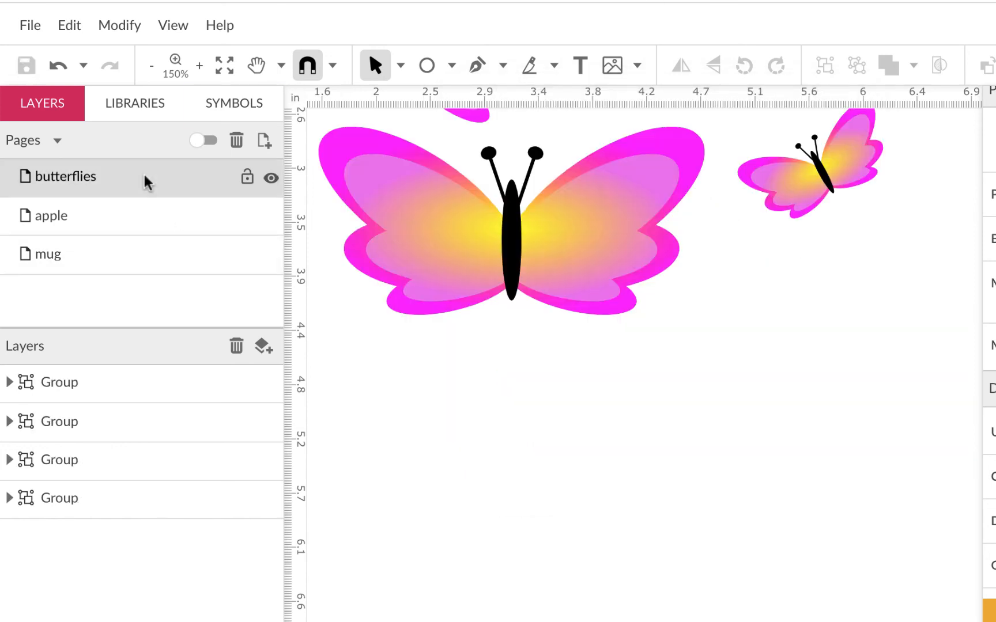
{"action": "scroll", "coordinate": [412, 344], "scroll_direction": "up", "scroll_amount": 5}
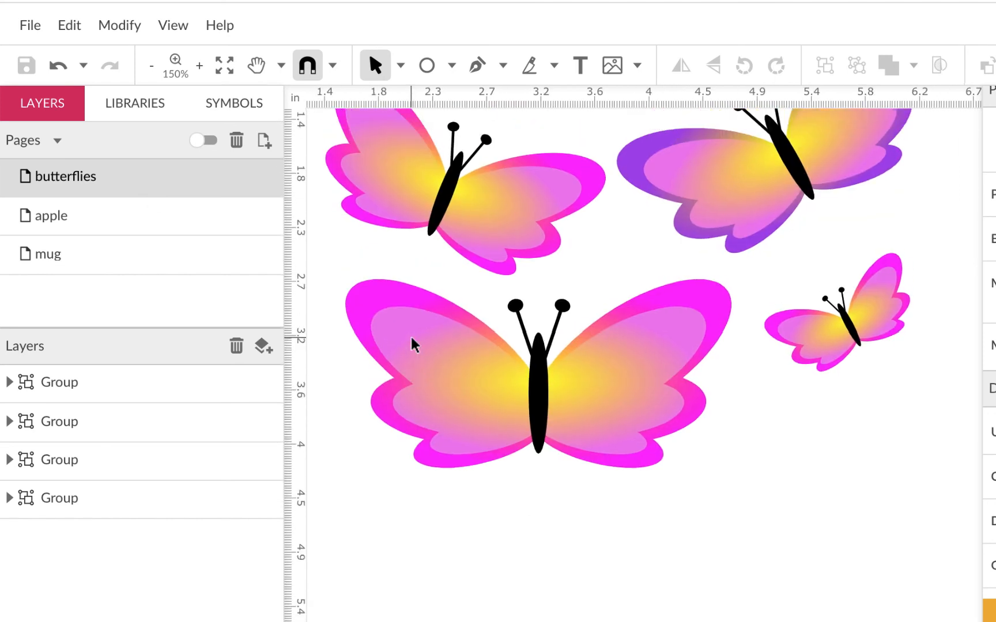
{"action": "left_click", "coordinate": [412, 344]}
{"action": "left_click", "coordinate": [195, 221]}
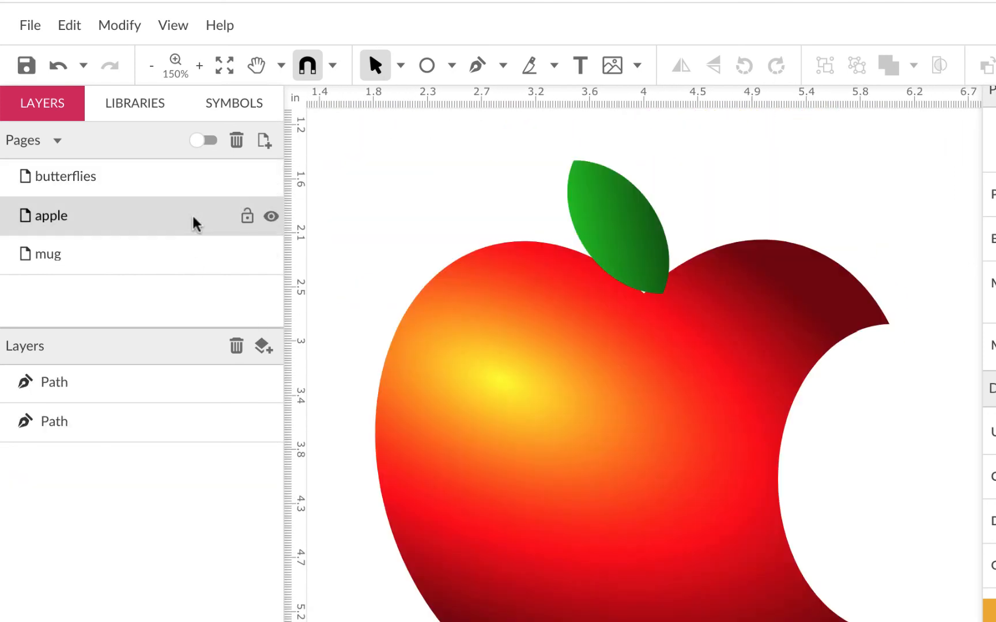
{"action": "left_click", "coordinate": [159, 272]}
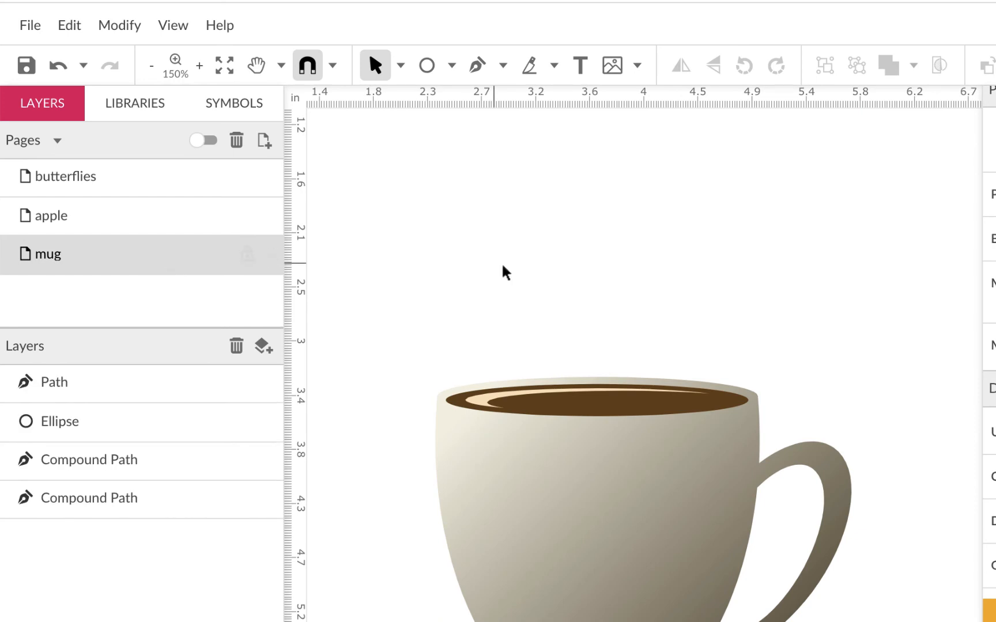
- Open the sharing options for the 4-bf-apple-mug file and copy its share link
{"action": "scroll", "coordinate": [504, 272], "scroll_direction": "down", "scroll_amount": 5}
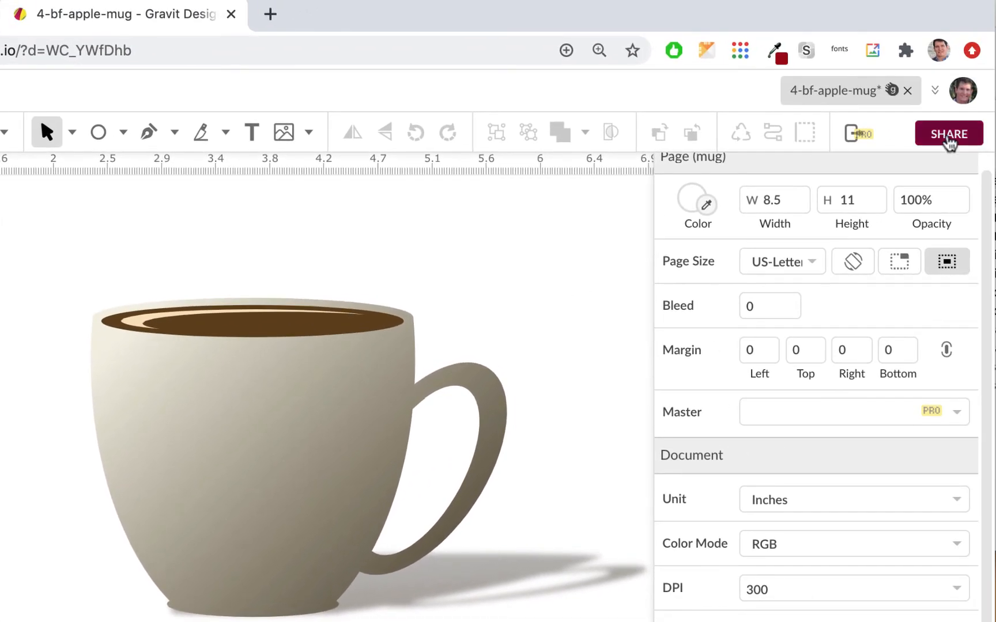
{"action": "left_click", "coordinate": [949, 138]}
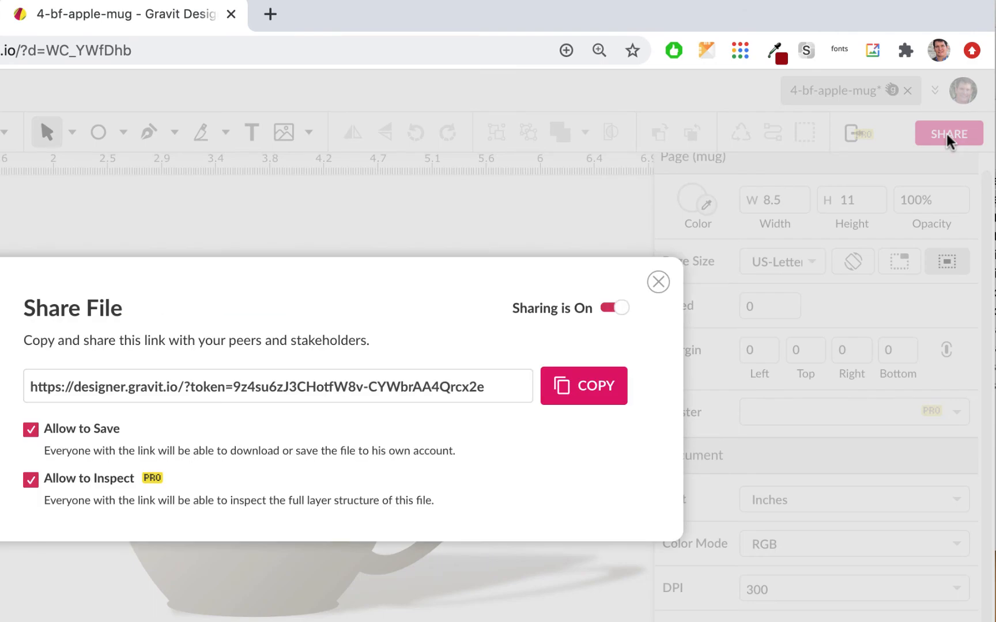
{"action": "left_click", "coordinate": [599, 388]}
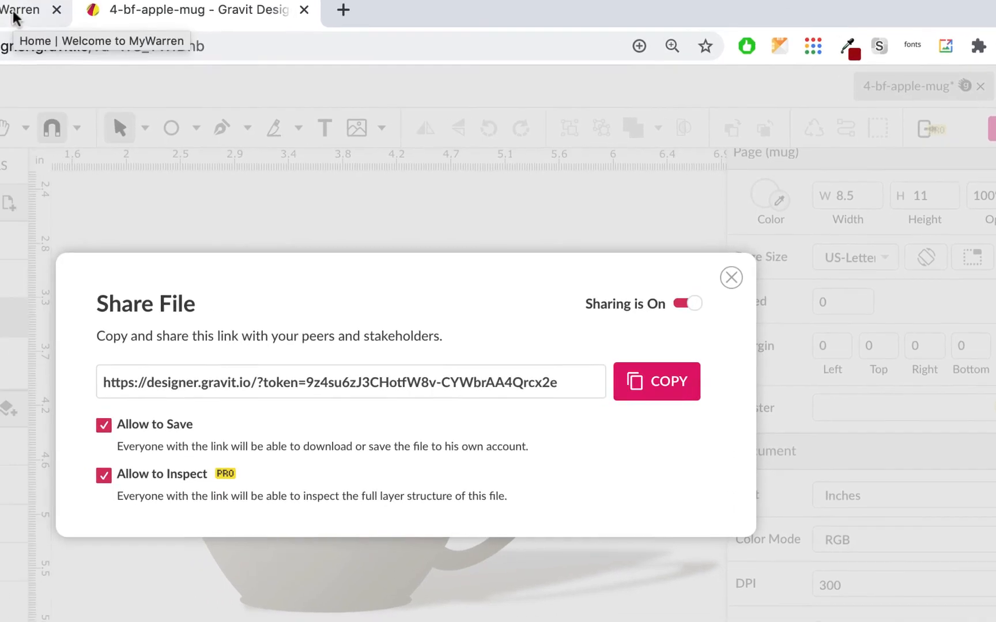
- Switch to the MyWarren course site and open the 4-BF-Apple-Mug (Compound Shapes) exercise in Unit 4
{"action": "left_click", "coordinate": [2, 18]}
{"action": "scroll", "coordinate": [926, 309], "scroll_direction": "down", "scroll_amount": 5}
{"action": "scroll", "coordinate": [927, 311], "scroll_direction": "down", "scroll_amount": 7}
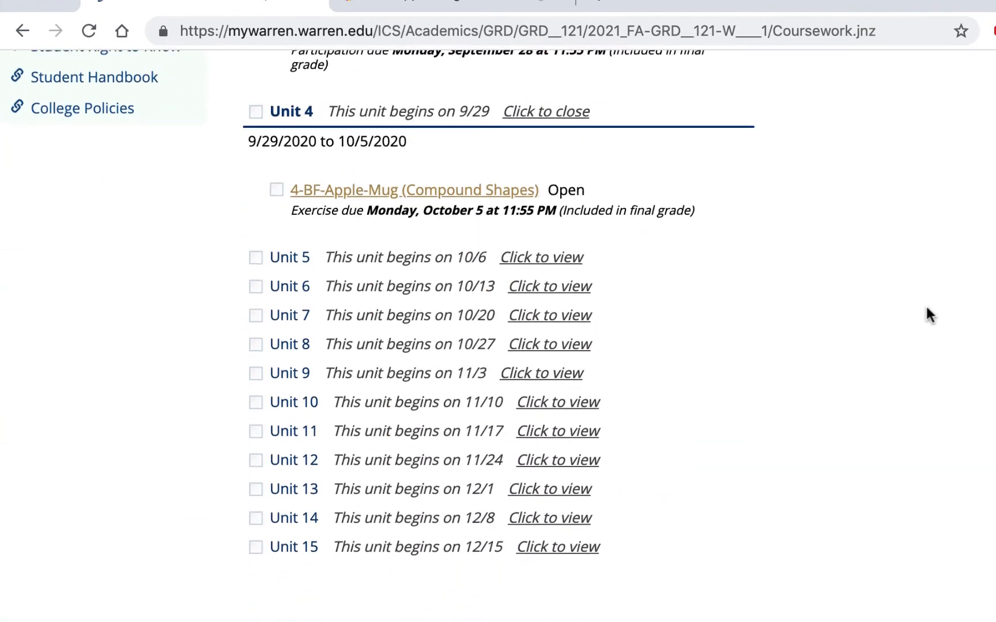
{"action": "scroll", "coordinate": [927, 311], "scroll_direction": "up", "scroll_amount": 2}
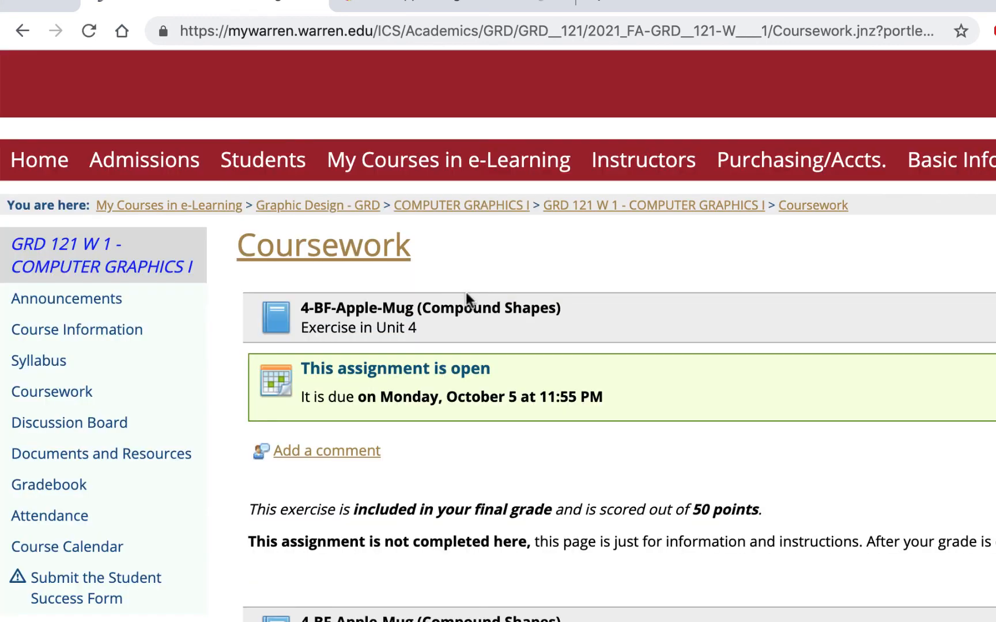
- Add a comment to the exercise containing the copied share link with its access token as the URL, targeting a new window, and save it
{"action": "left_click", "coordinate": [343, 451]}
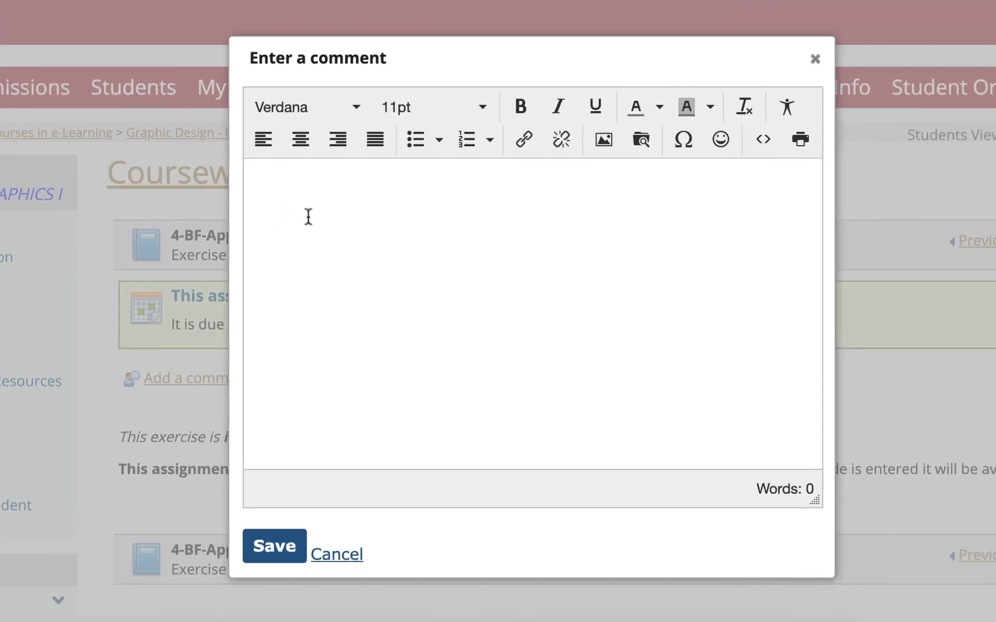
{"action": "left_click", "coordinate": [527, 141]}
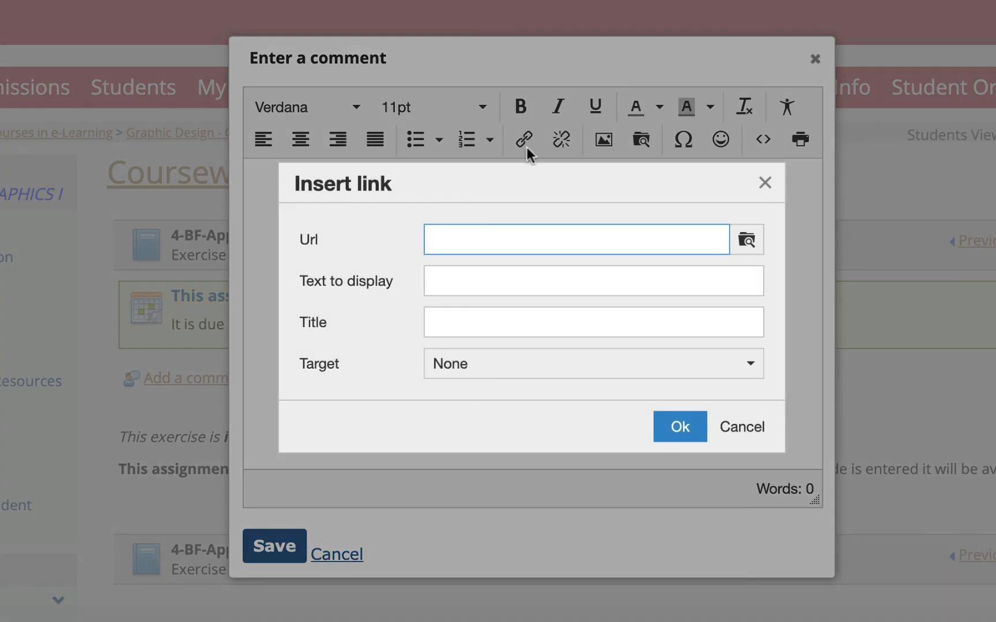
{"action": "key", "text": "super+v"}
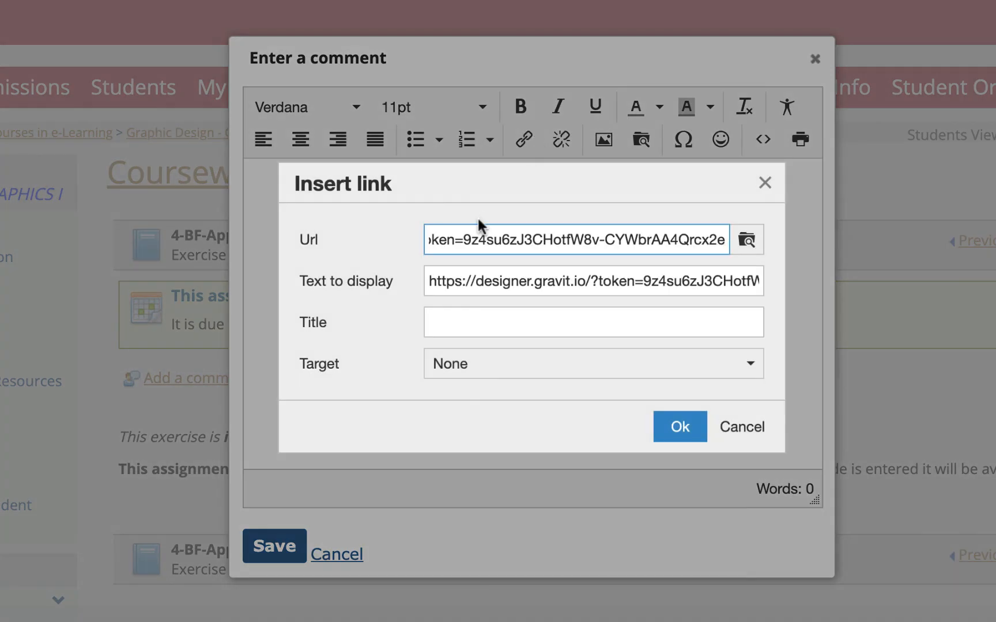
{"action": "left_click", "coordinate": [525, 371]}
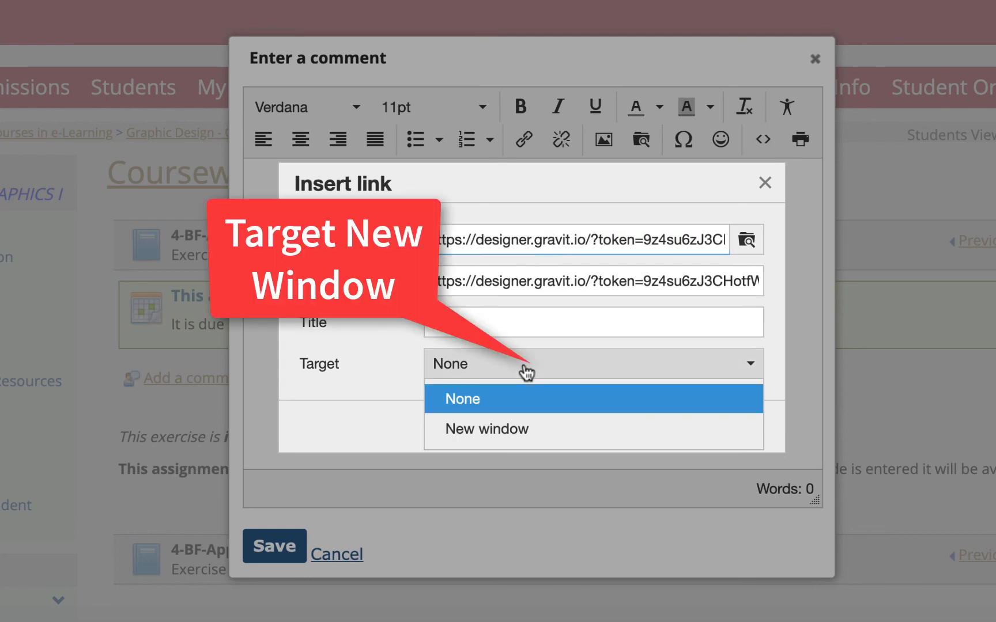
{"action": "left_click", "coordinate": [495, 429]}
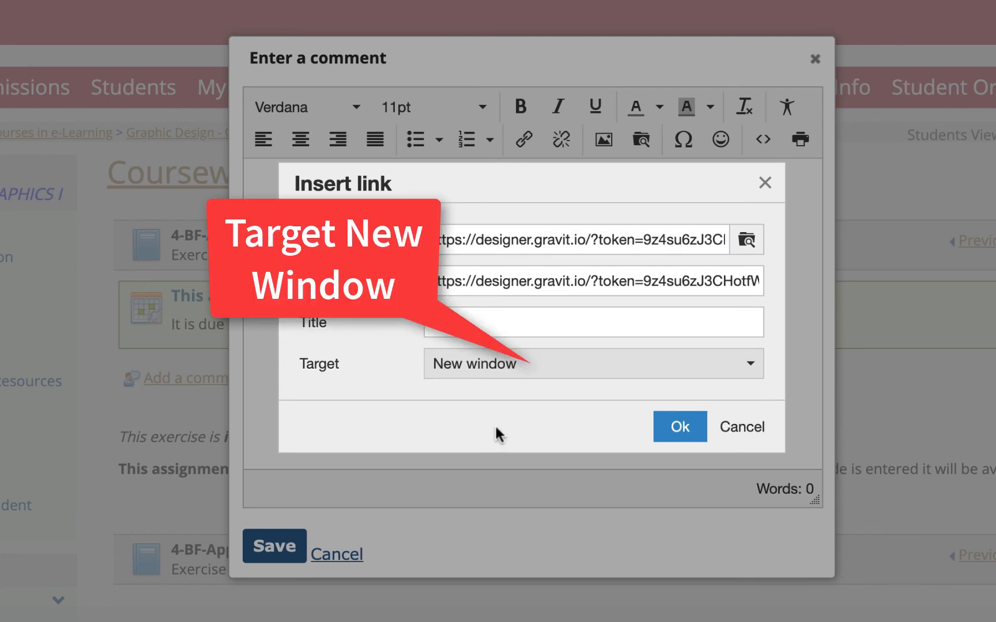
{"action": "left_click", "coordinate": [672, 429]}
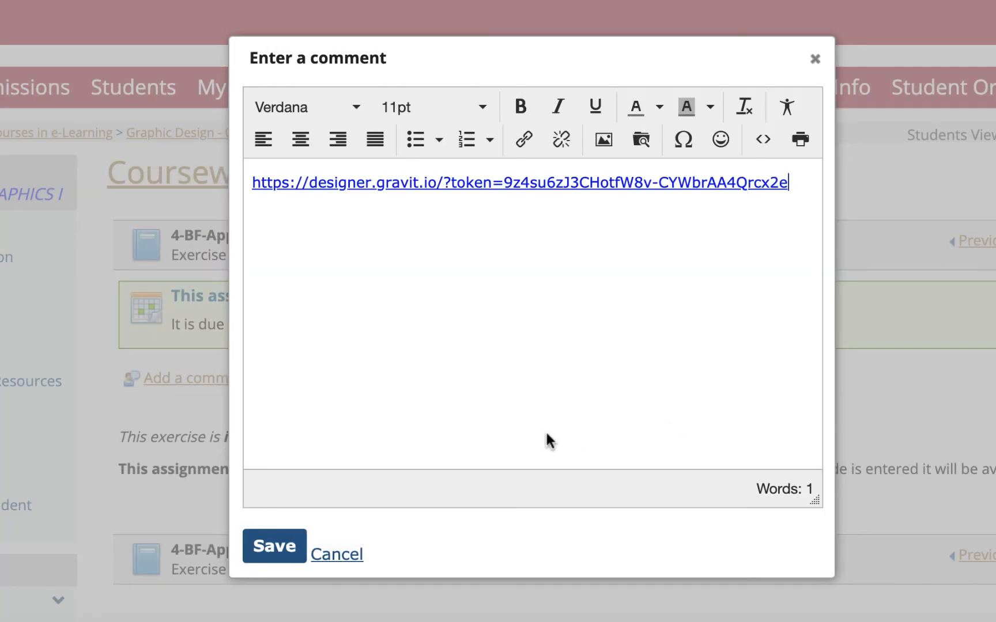
{"action": "left_click", "coordinate": [283, 548]}
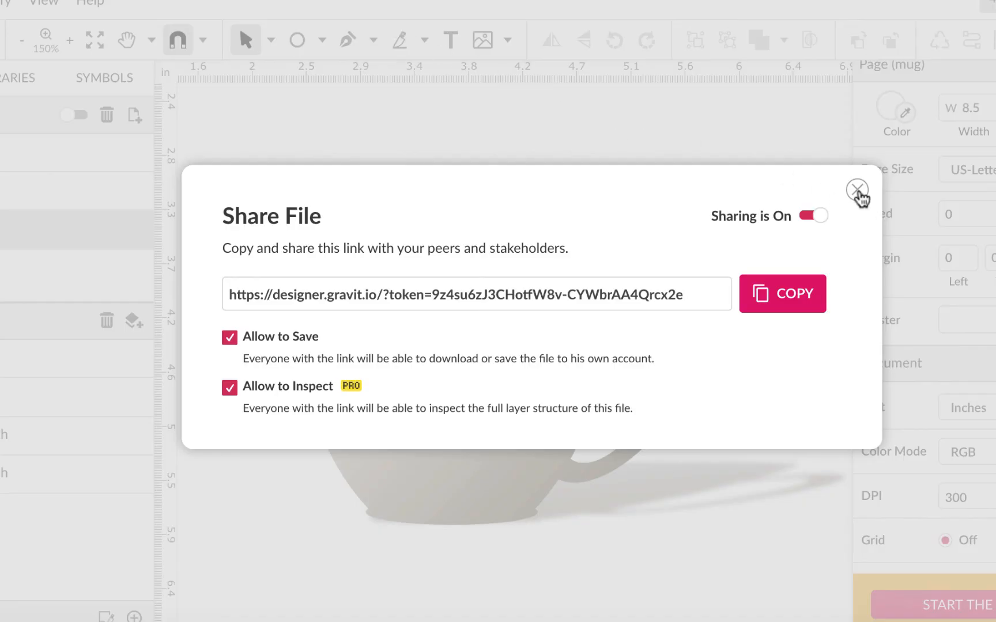
- Return to Gravit Designer, save the 4-bf-apple-mug document and copy its share link again
{"action": "left_click", "coordinate": [857, 190]}
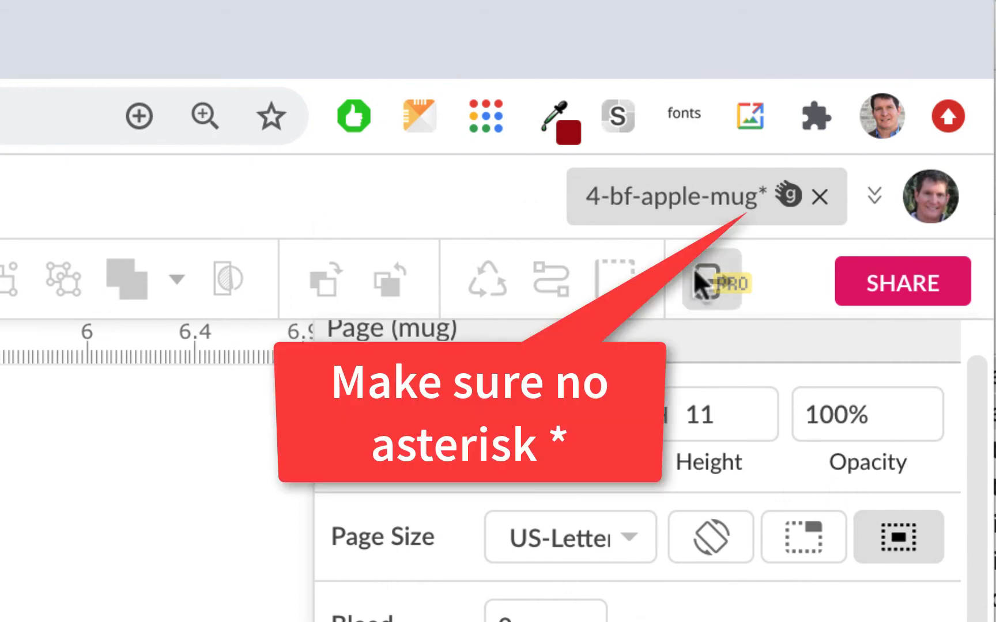
{"action": "key", "text": "ctrl+s"}
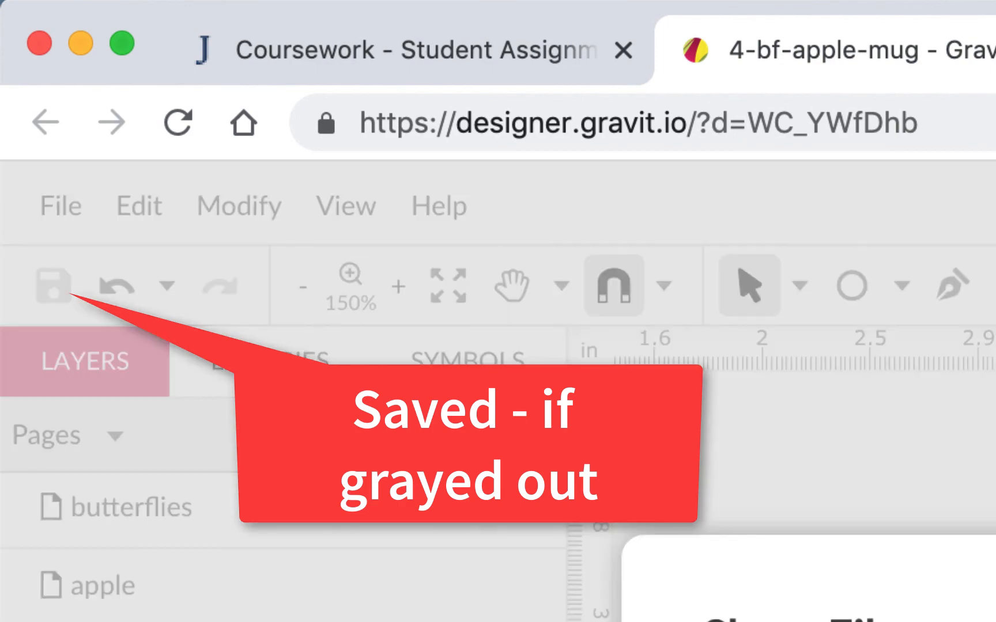
{"action": "left_click", "coordinate": [712, 459]}
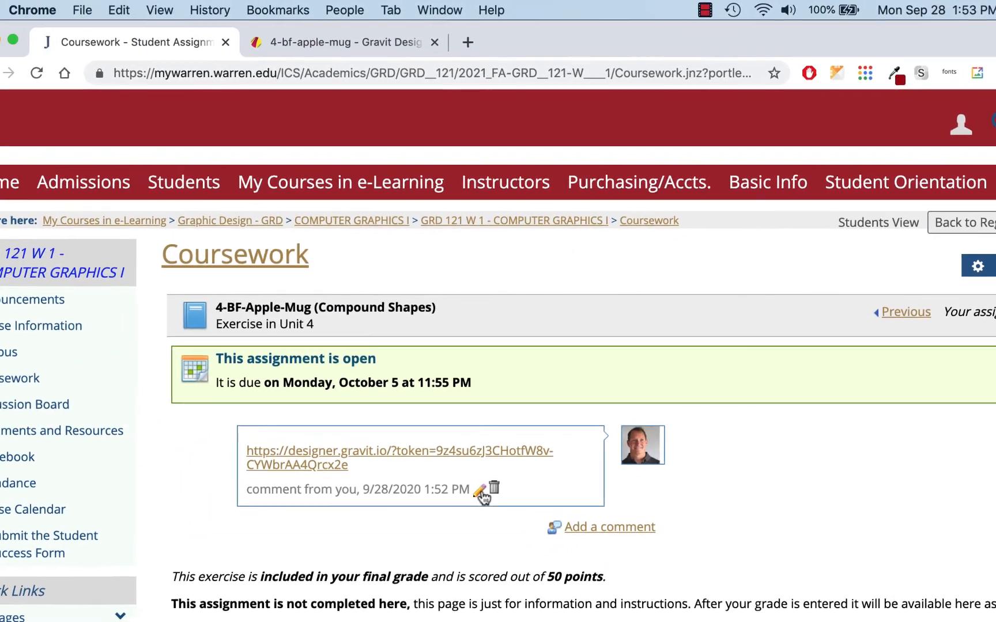
- Edit the posted comment on the 4-BF-Apple-Mug exercise and delete its existing link
{"action": "left_click", "coordinate": [297, 568]}
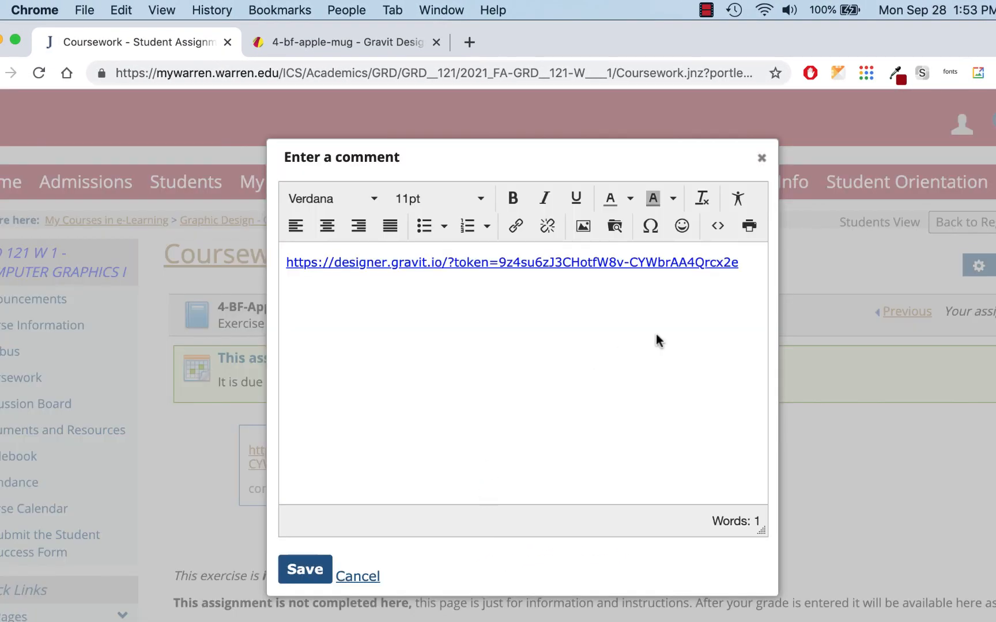
{"action": "left_click_drag", "start_coordinate": [749, 263], "coordinate": [253, 261]}
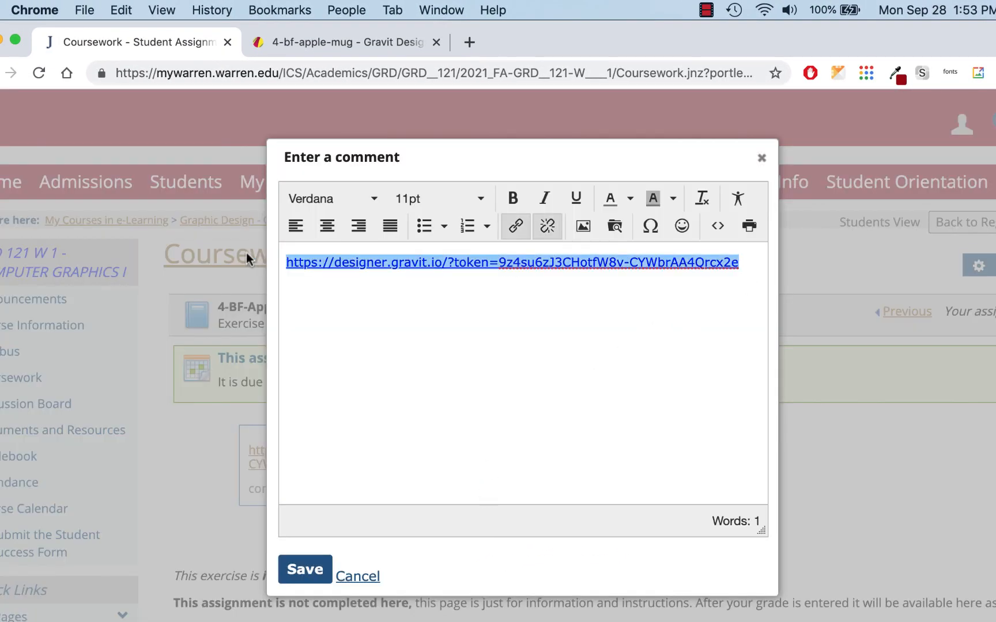
{"action": "key", "text": "BackSpace"}
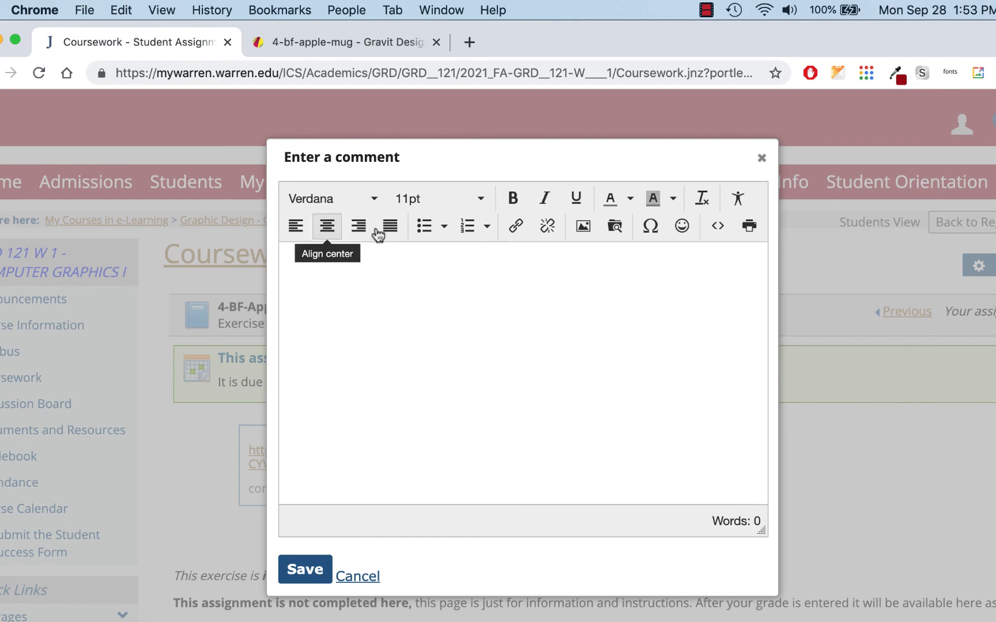
- Insert the recopied share link with its access token as the comment's URL, set its target to New window, and save the comment
{"action": "left_click", "coordinate": [515, 225]}
{"action": "key", "text": "super+v"}
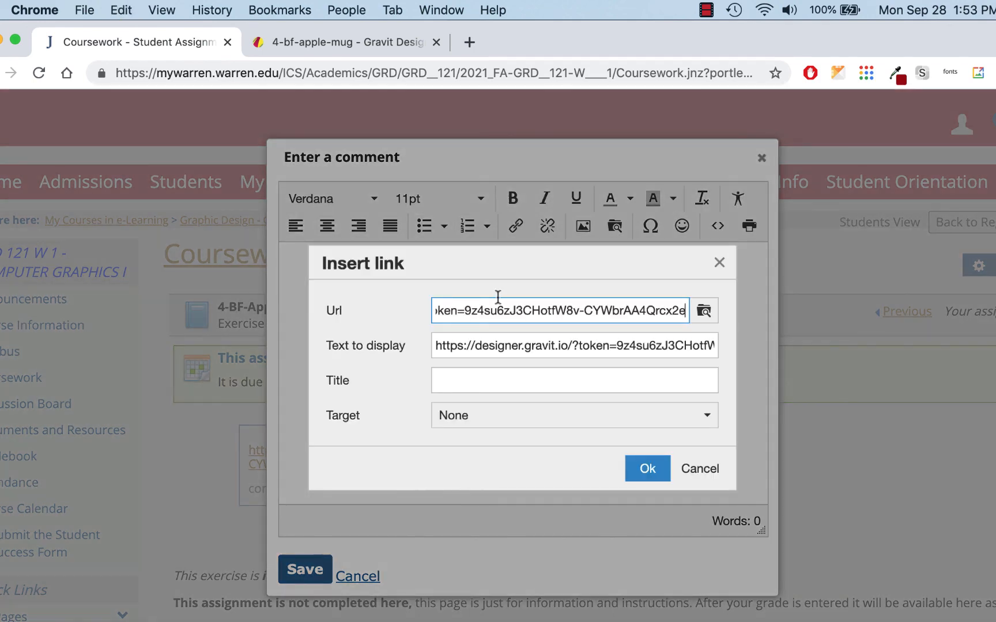
{"action": "left_click", "coordinate": [506, 416]}
{"action": "left_click", "coordinate": [482, 470]}
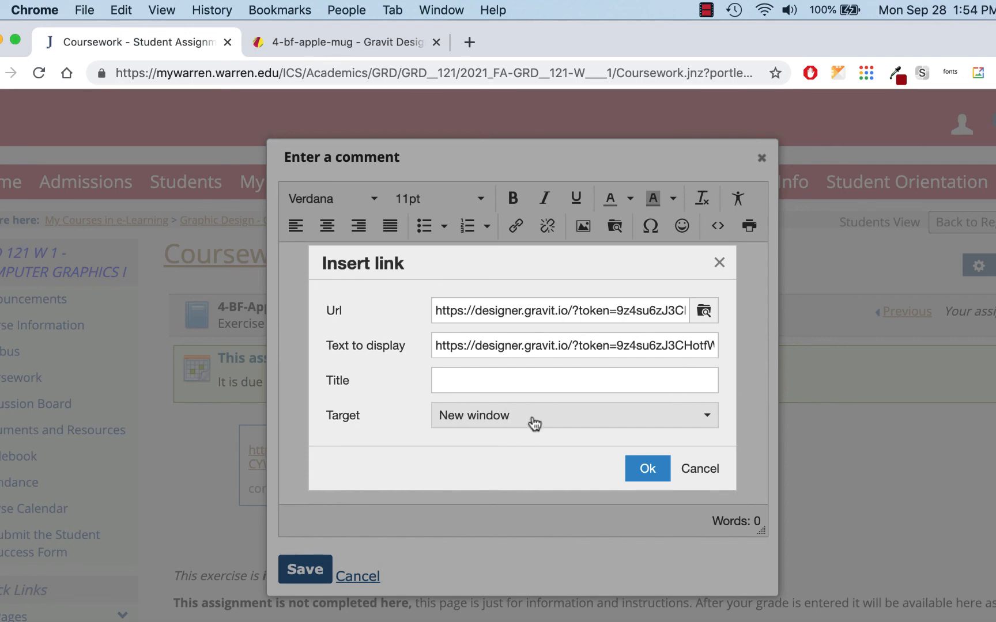
{"action": "left_click", "coordinate": [646, 469]}
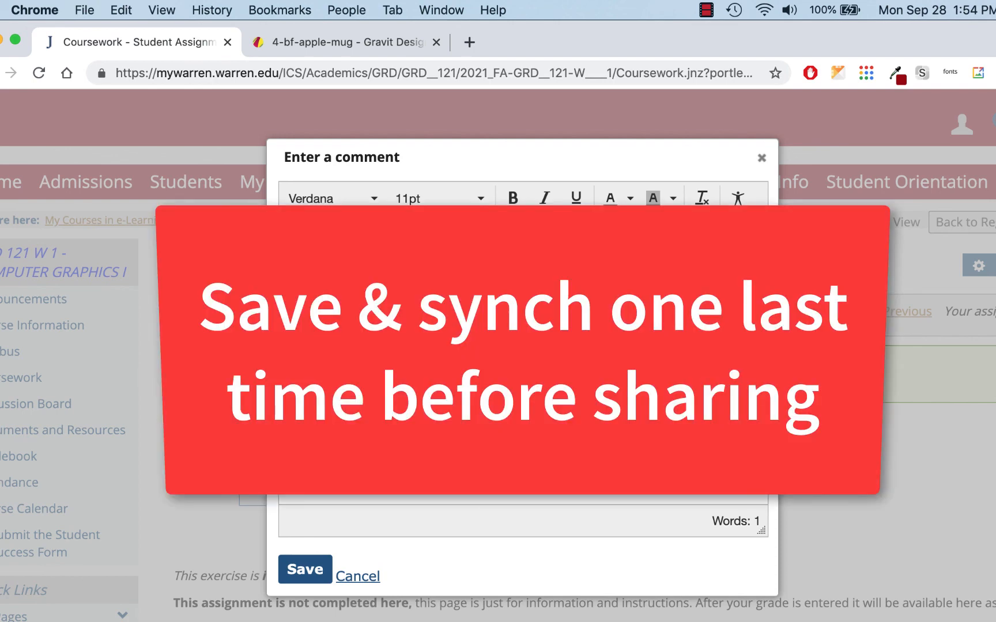
{"action": "left_click", "coordinate": [301, 570]}
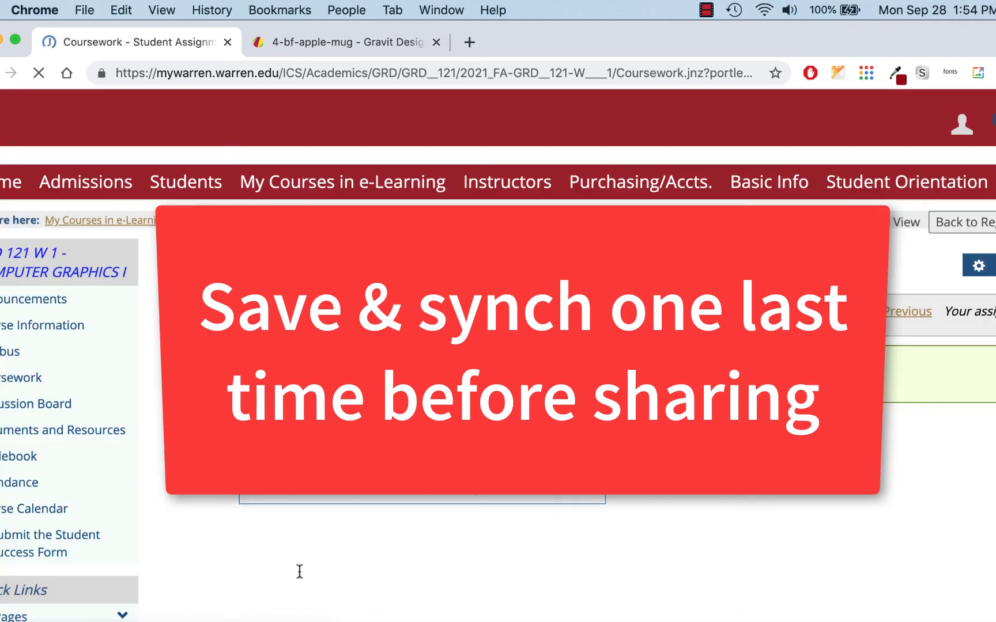